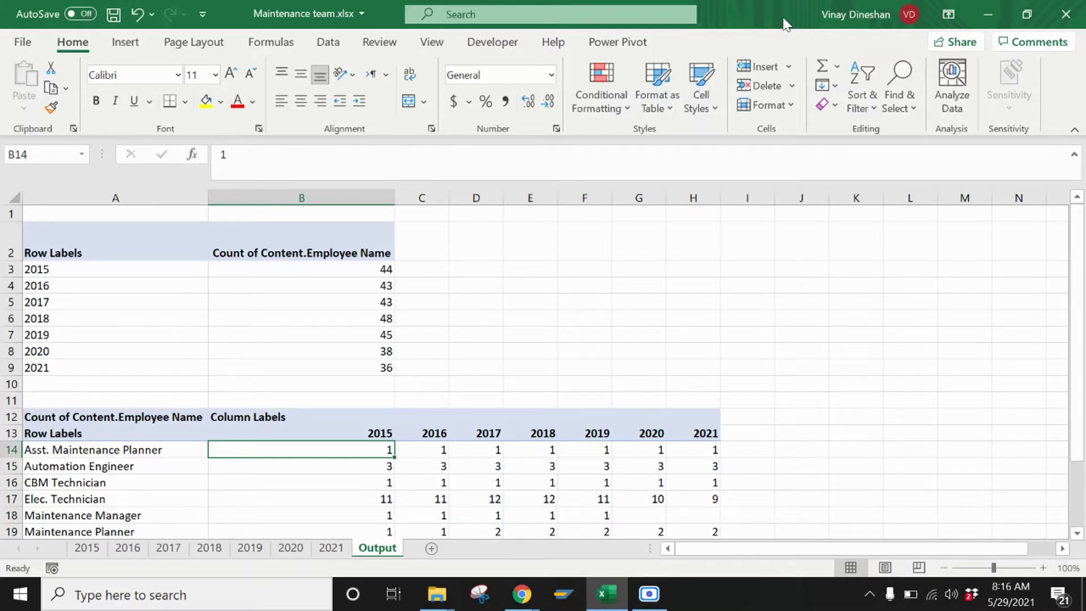
Step: Review the yearly staff lists on sheets 2015, 2016 and 2021, and the headcount summaries by year and by position on the Output sheet
left_click(87, 547)
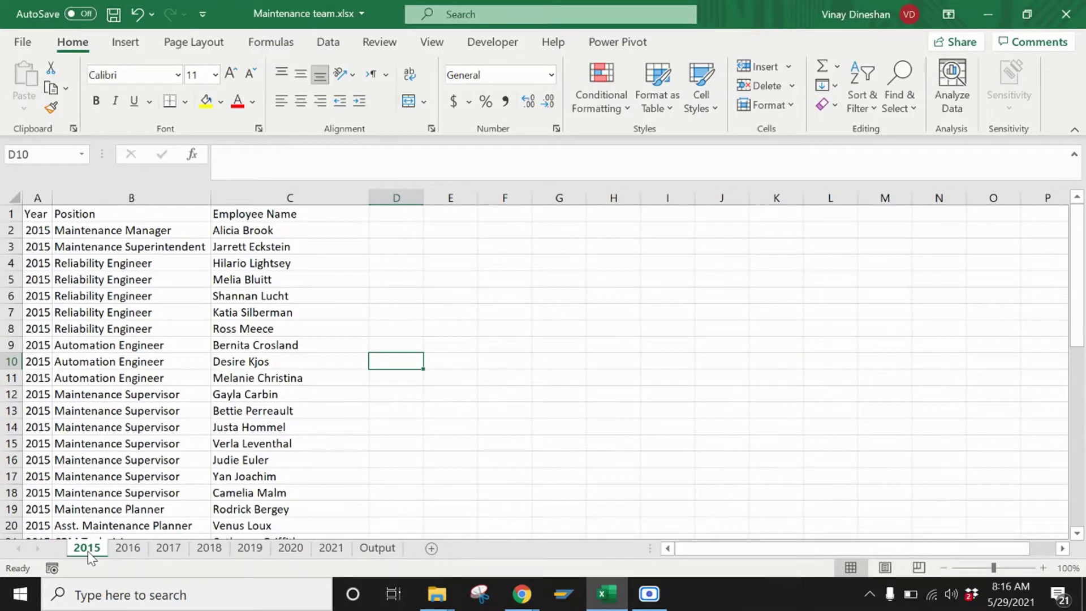
left_click(128, 547)
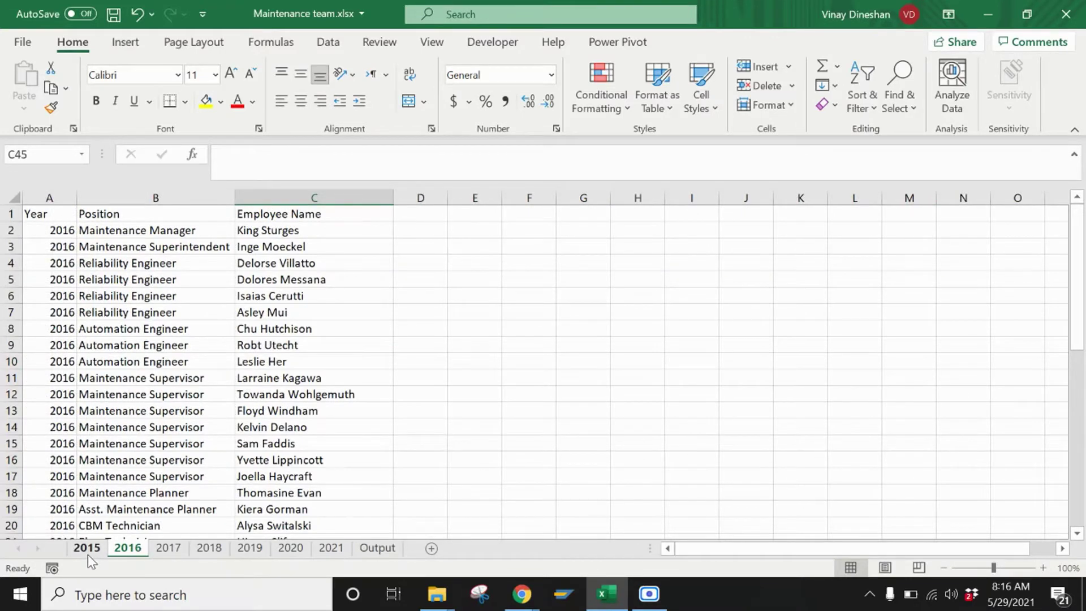
left_click(337, 550)
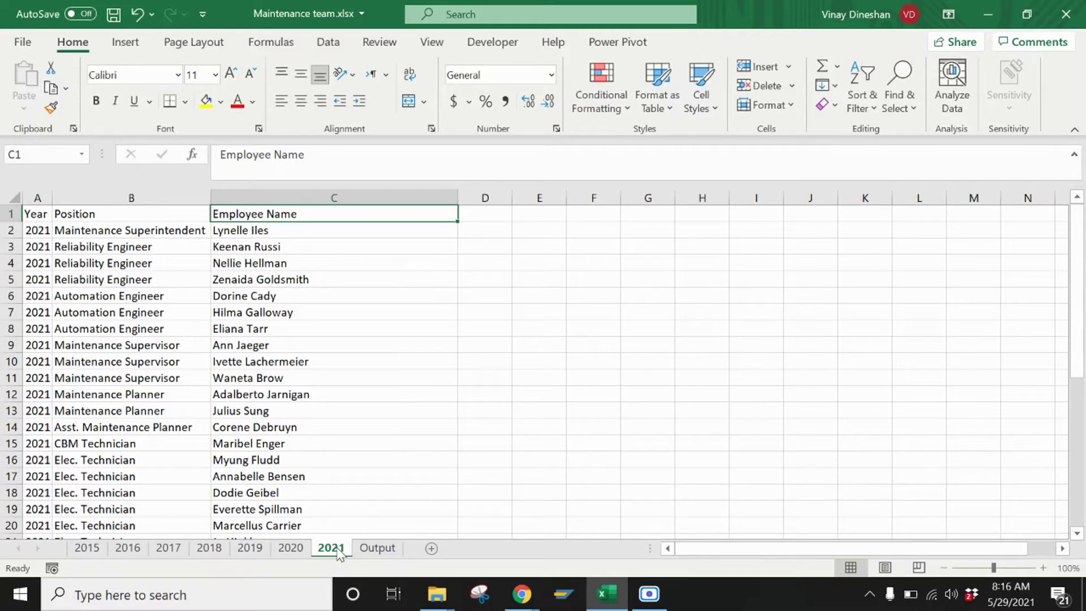
left_click(393, 551)
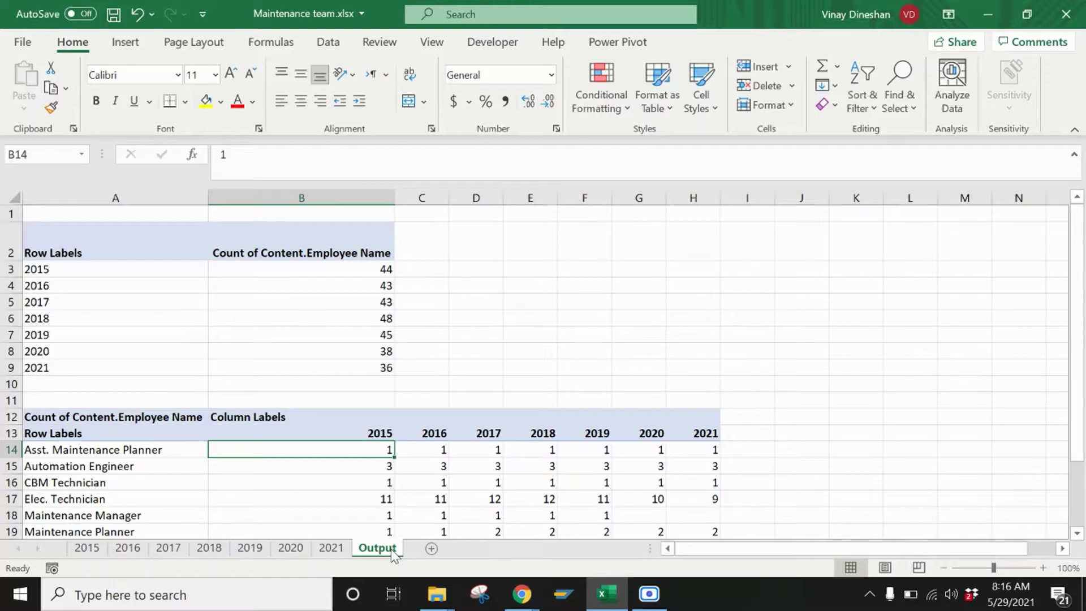
left_click(147, 254)
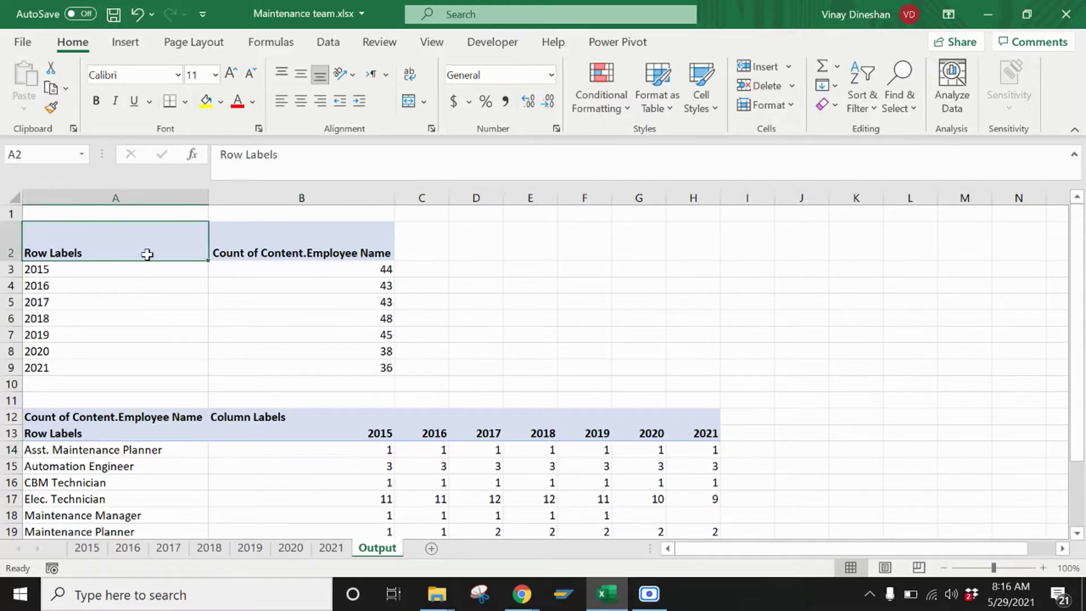
left_click_drag(147, 253, 356, 376)
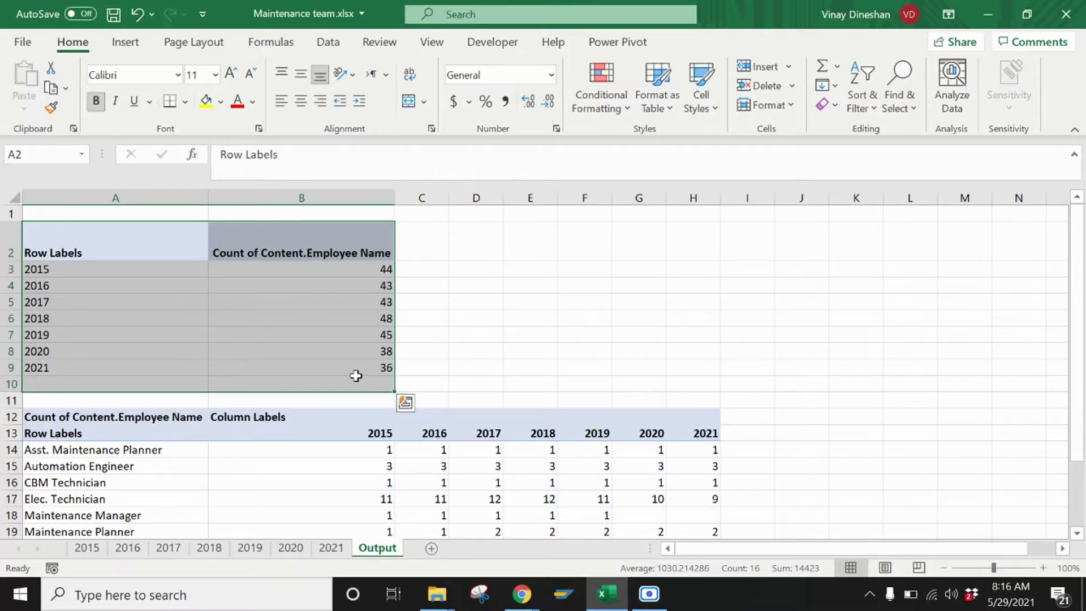
left_click_drag(1081, 265, 1084, 334)
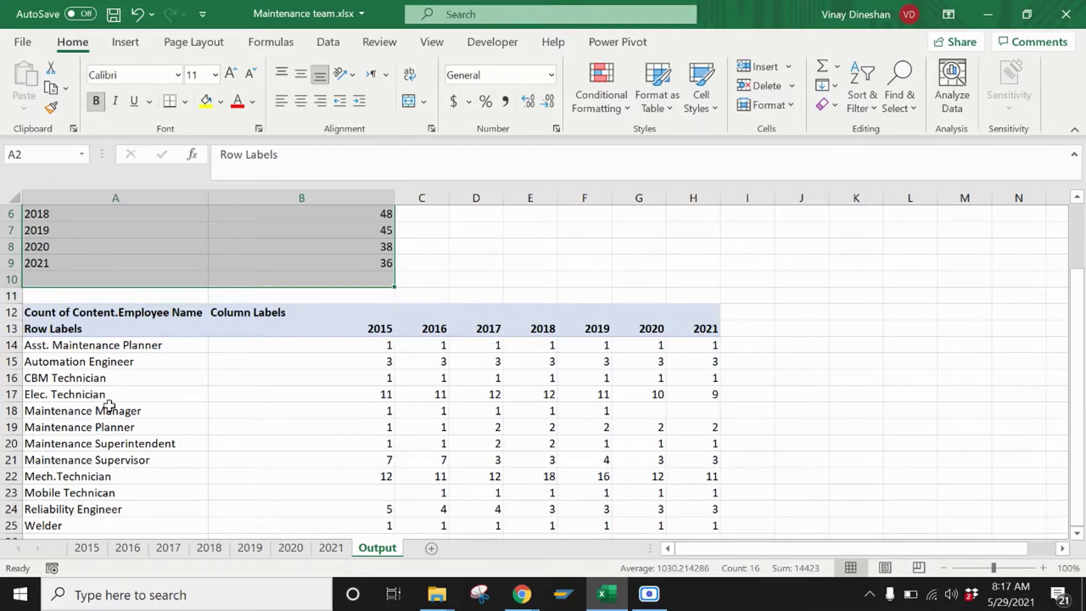
left_click_drag(83, 325, 113, 363)
left_click_drag(255, 375, 712, 528)
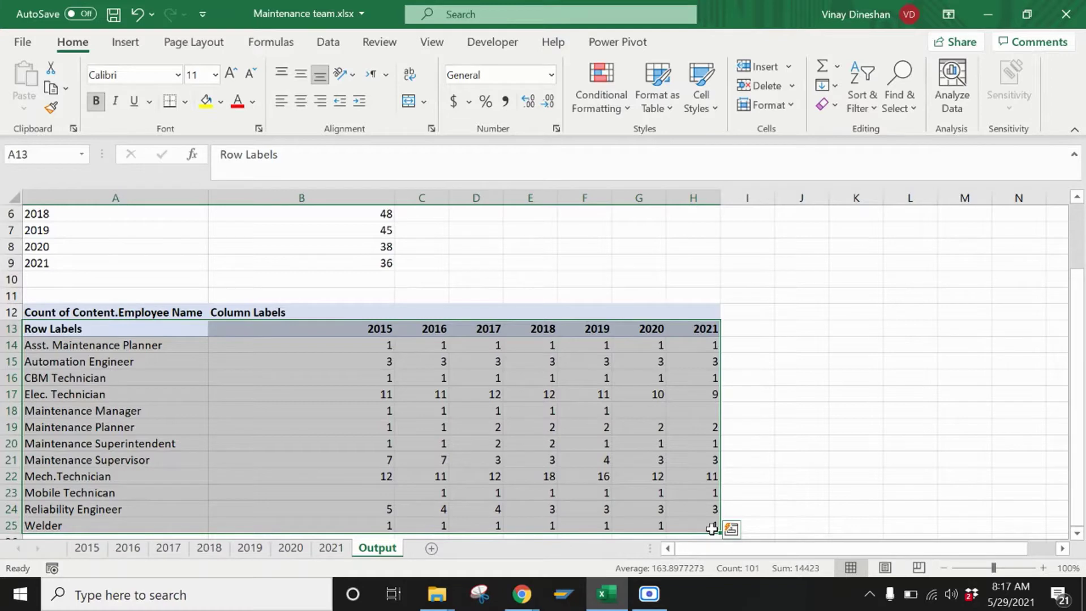
Step: Convert the staff list in A1:C45 on sheet 2015 into a table with headers
left_click(87, 550)
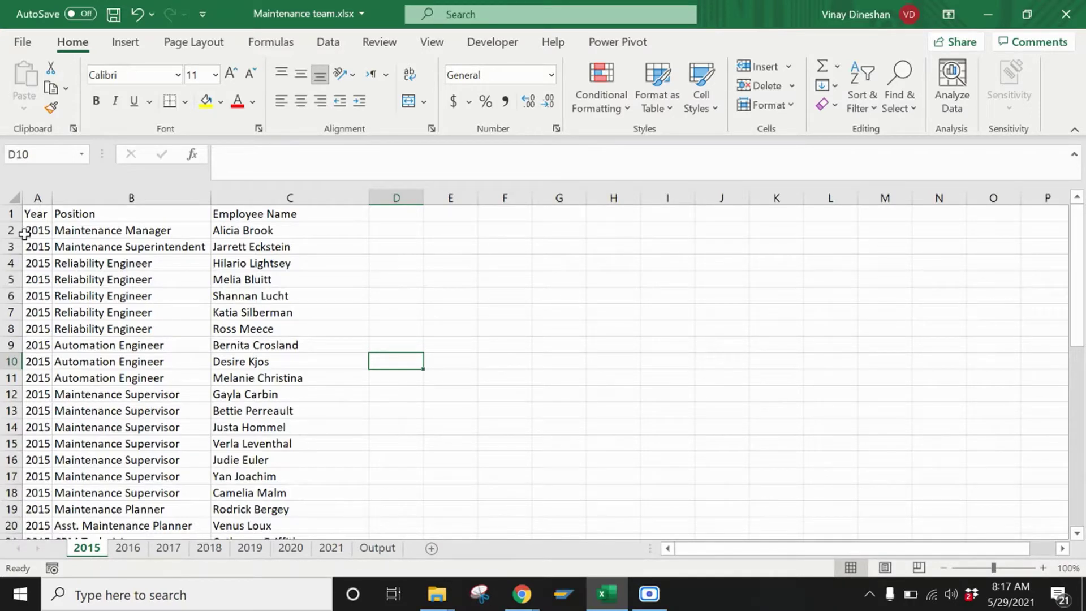
left_click_drag(42, 215, 252, 218)
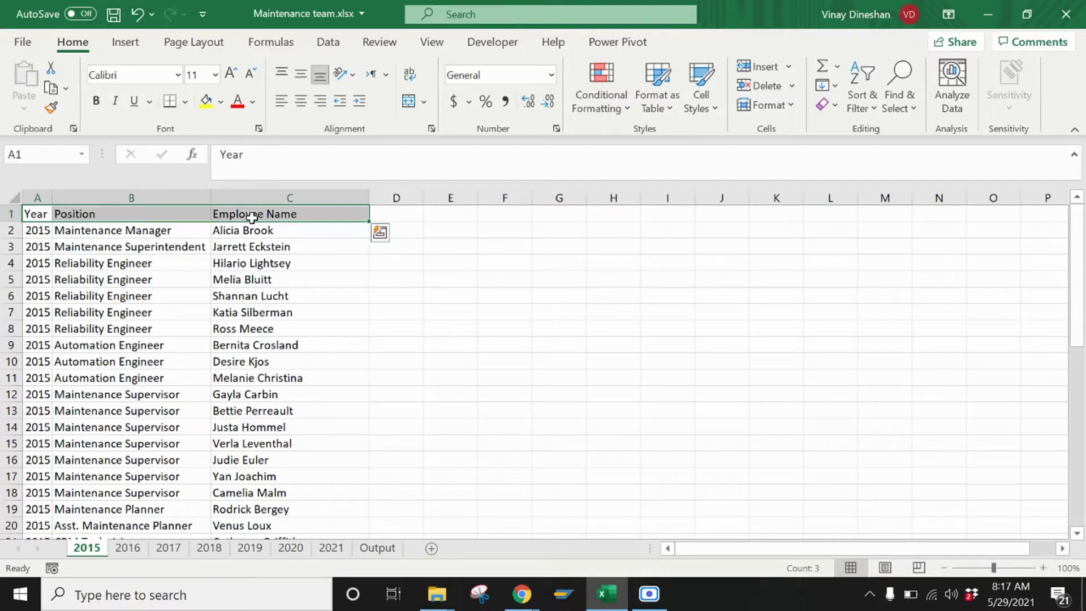
key("ctrl+shift+Down")
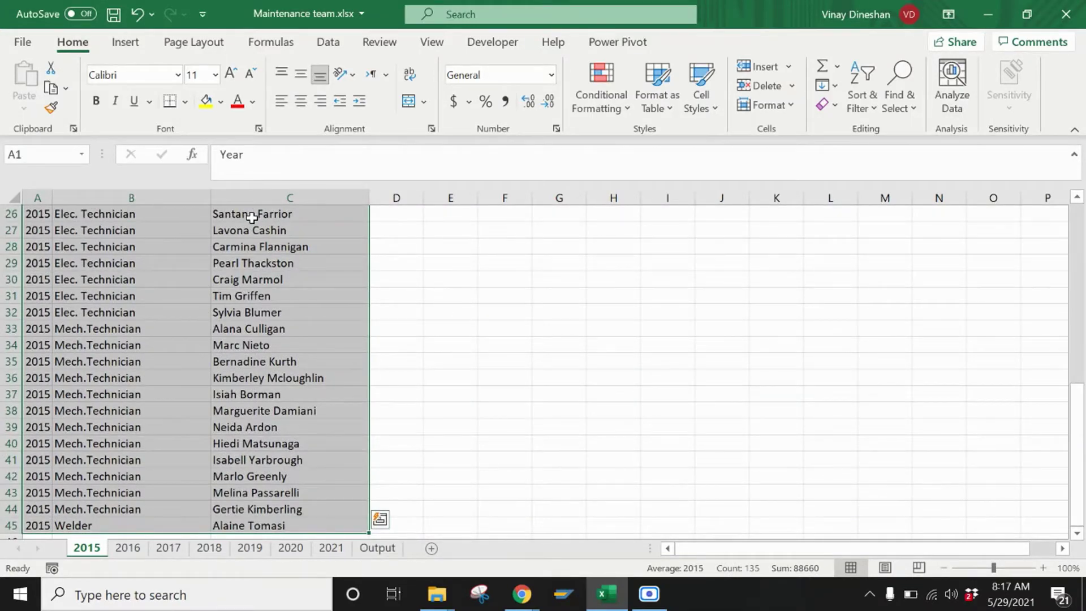
key("ctrl+t")
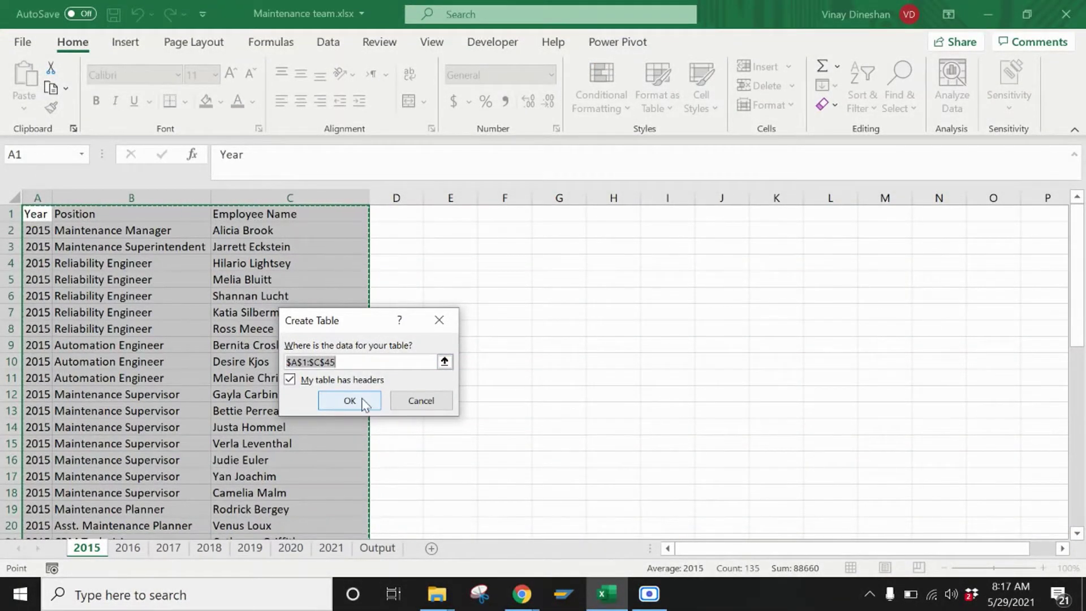
left_click(365, 402)
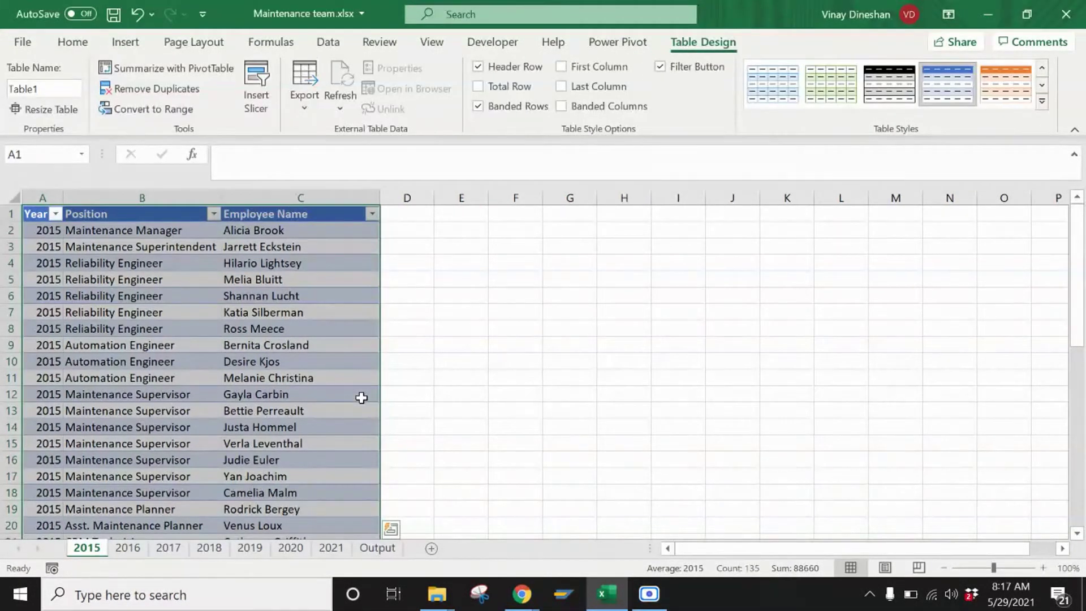
Step: Convert the staff list in A1:C44 on sheet 2016 into a table with headers
left_click(127, 550)
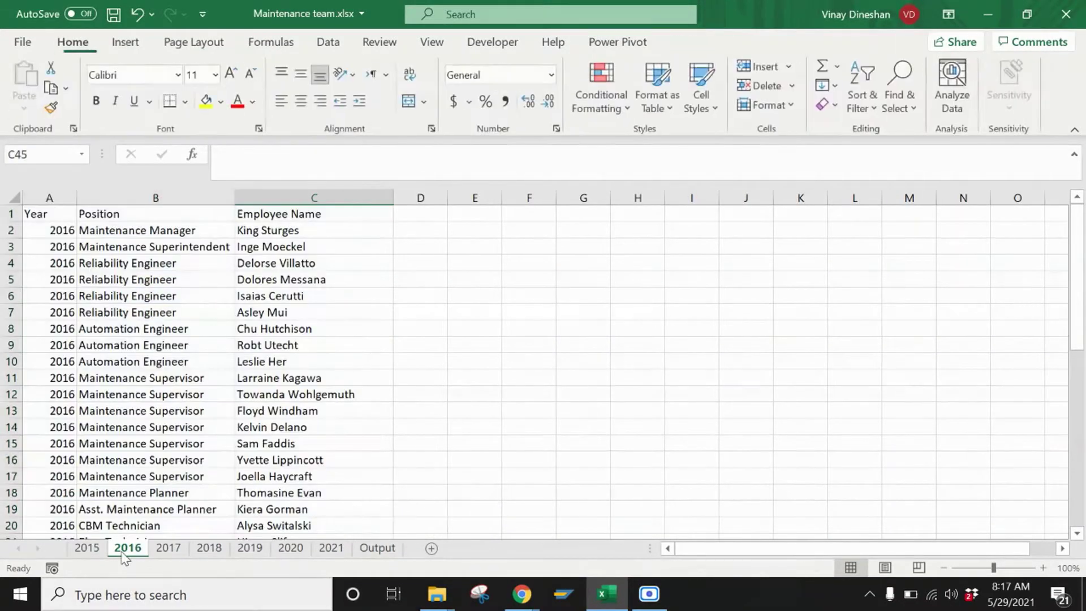
left_click_drag(32, 214, 251, 215)
key("ctrl+shift+Down")
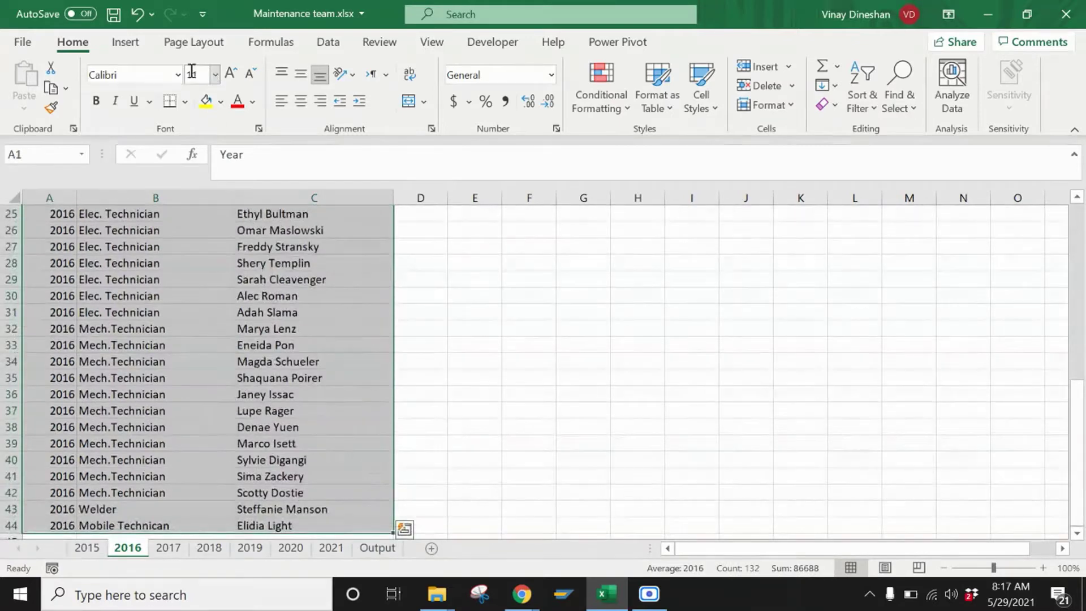
key("ctrl+t")
key("Return")
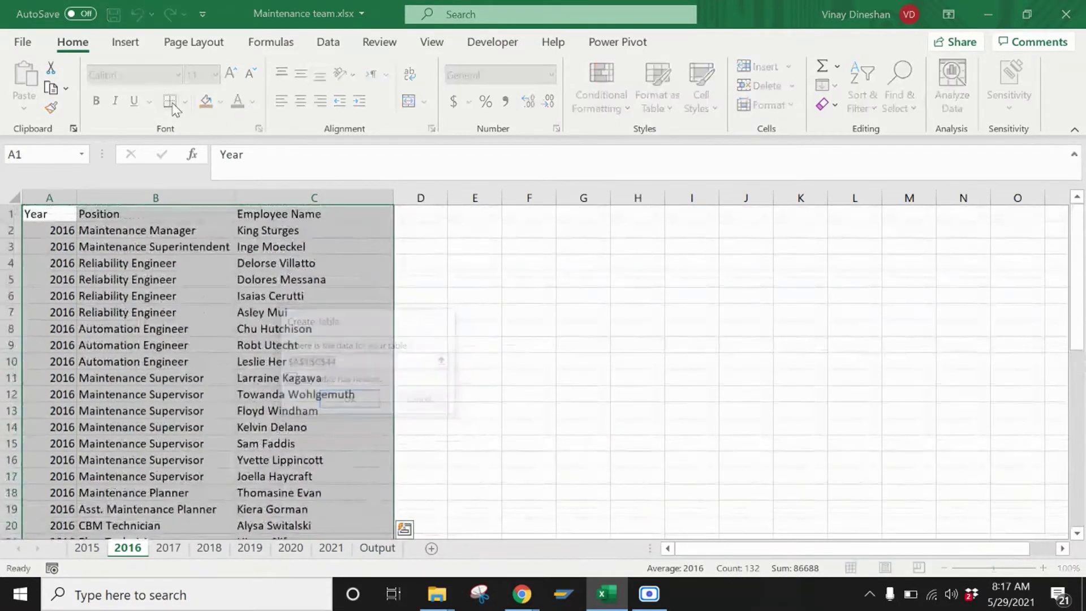
Step: Convert the staff list in A1:C44 on sheet 2017 into a table with headers
left_click(165, 549)
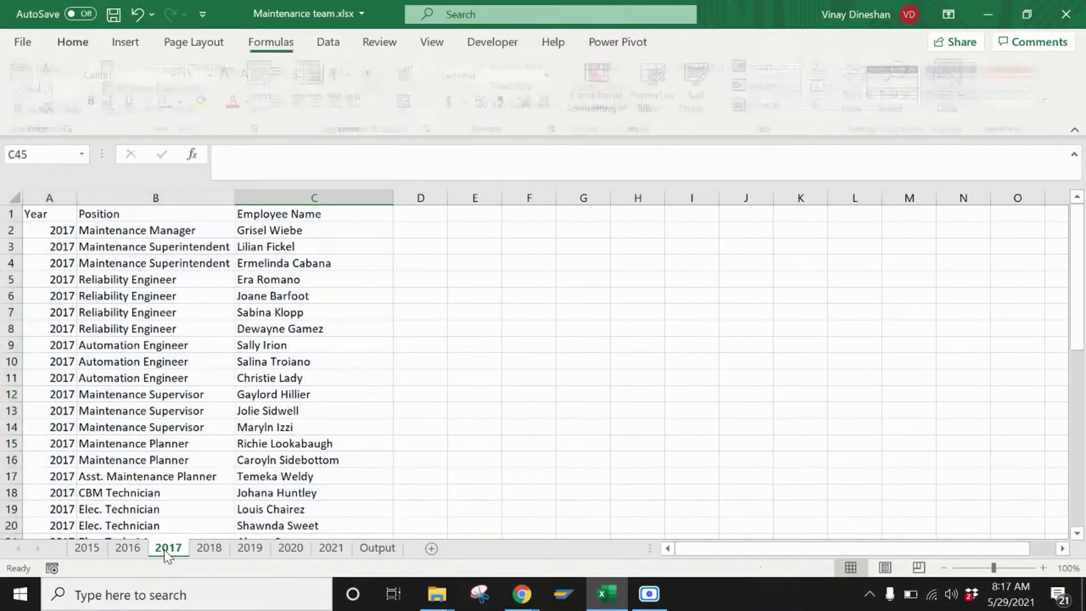
left_click_drag(47, 217, 234, 219)
key("ctrl+shift+Down")
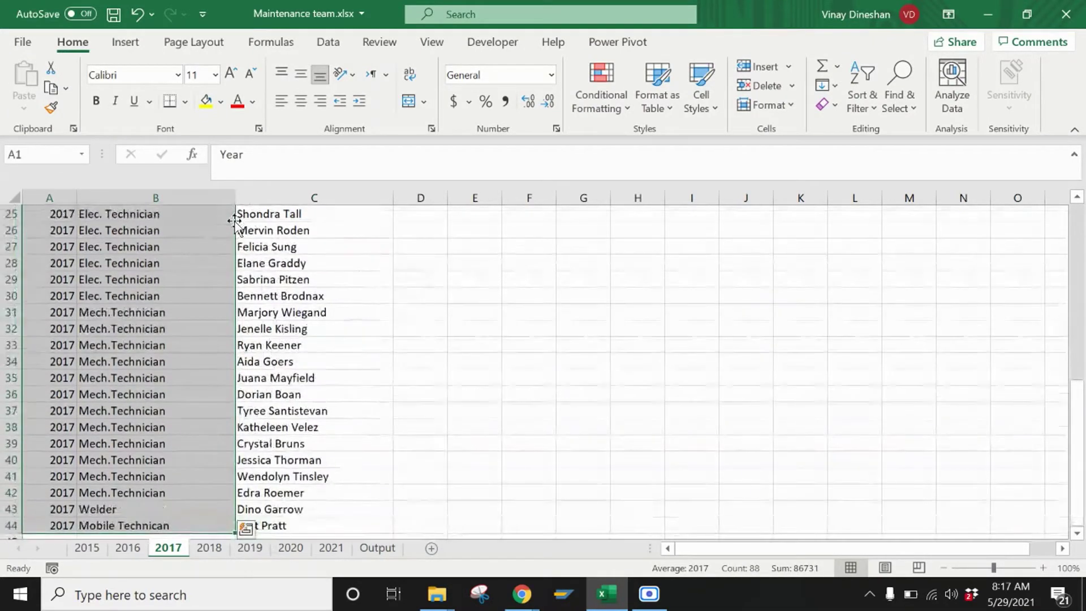
key("ctrl+shift+Right")
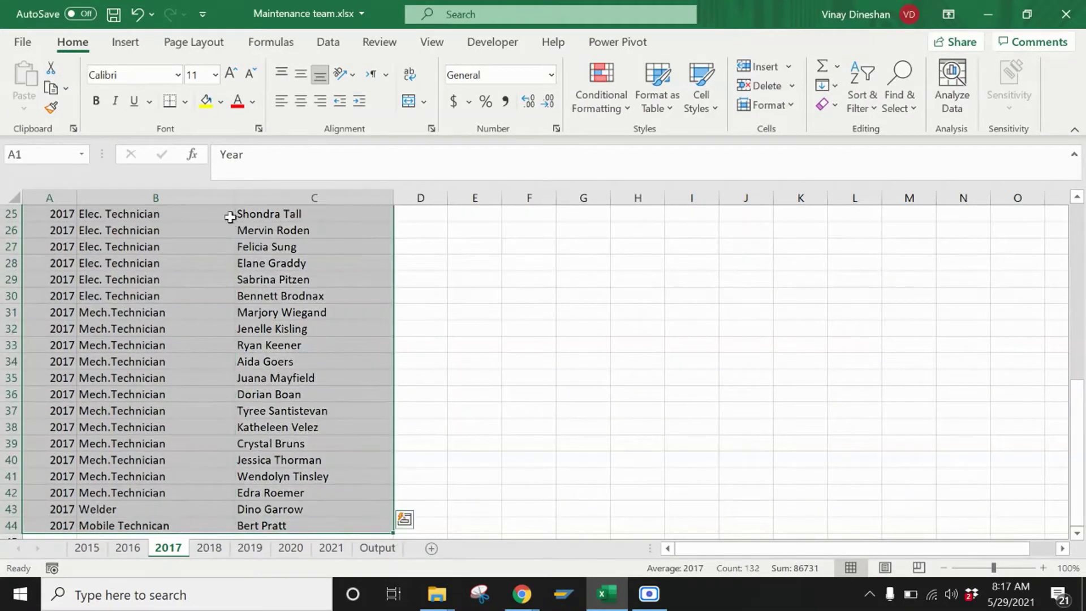
key("ctrl+t")
key("Return")
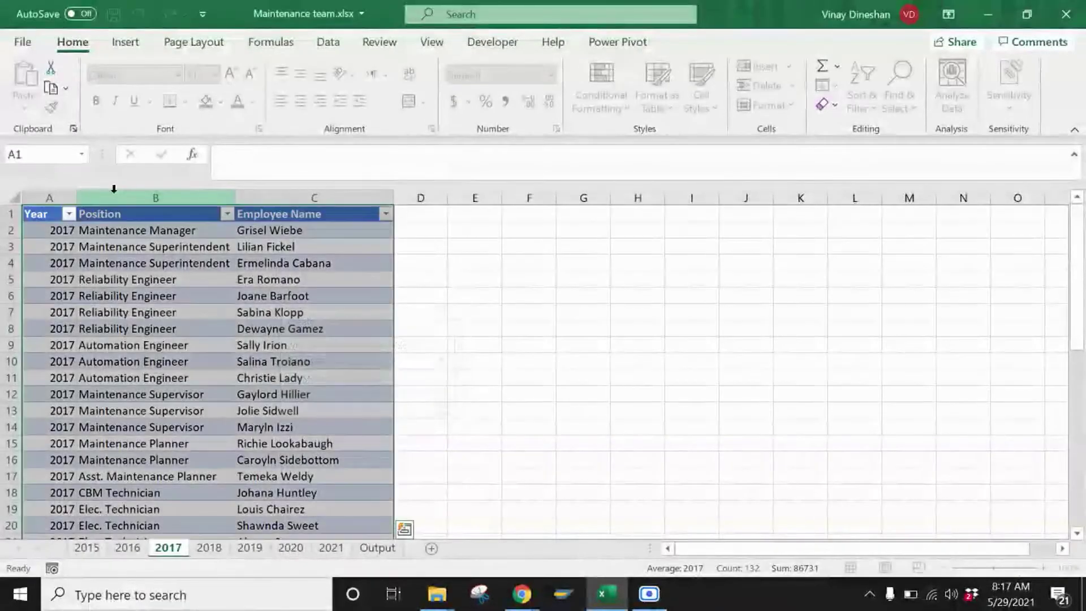
Step: Convert the staff list in A1:C49 on sheet 2018 into a table with headers
left_click(209, 549)
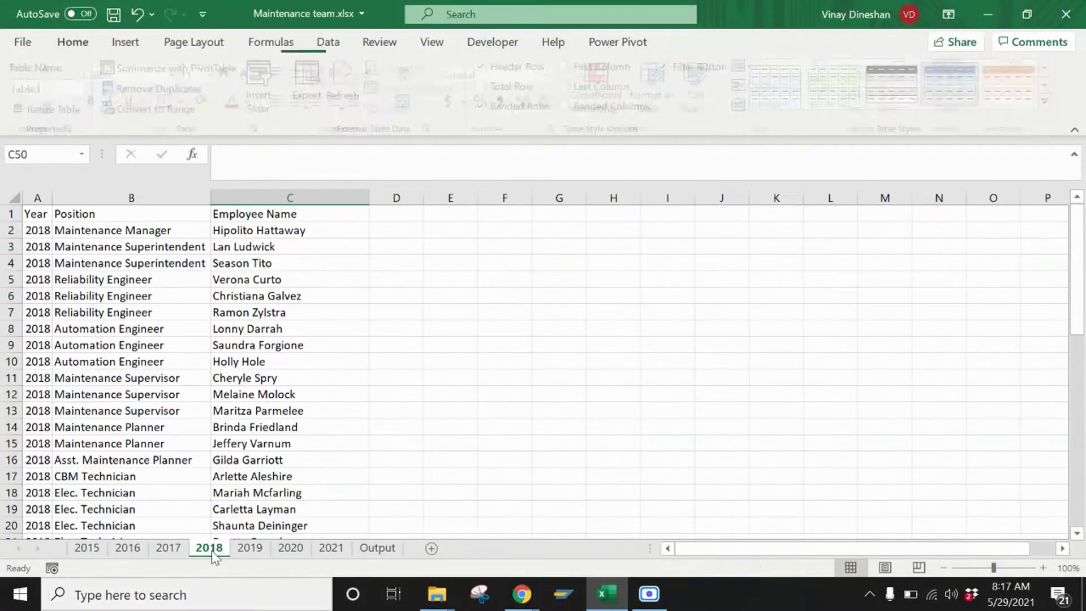
left_click_drag(39, 215, 219, 222)
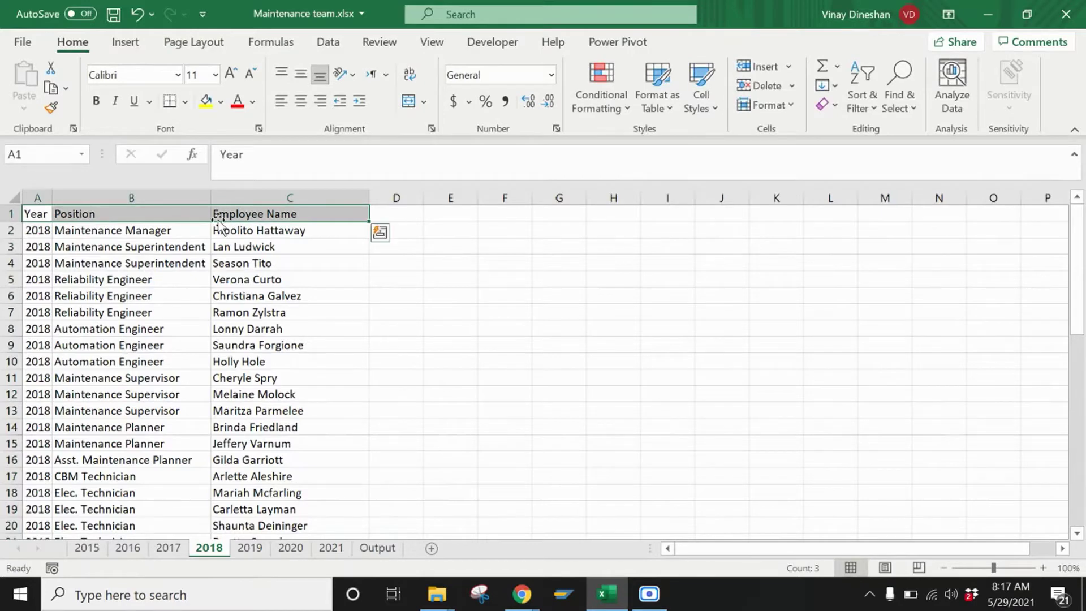
key("ctrl+shift+Down")
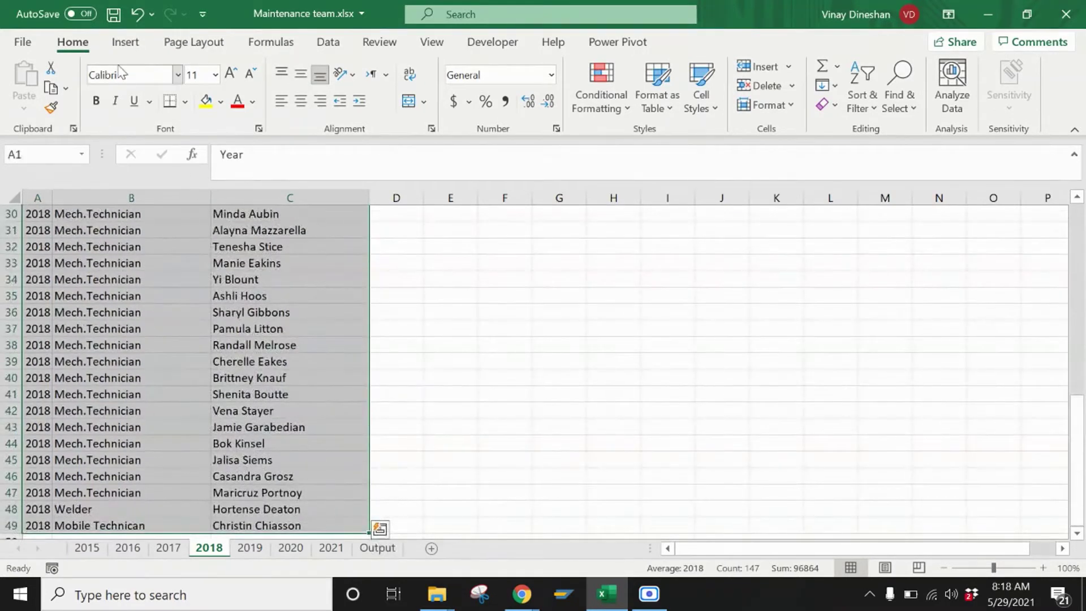
left_click(133, 43)
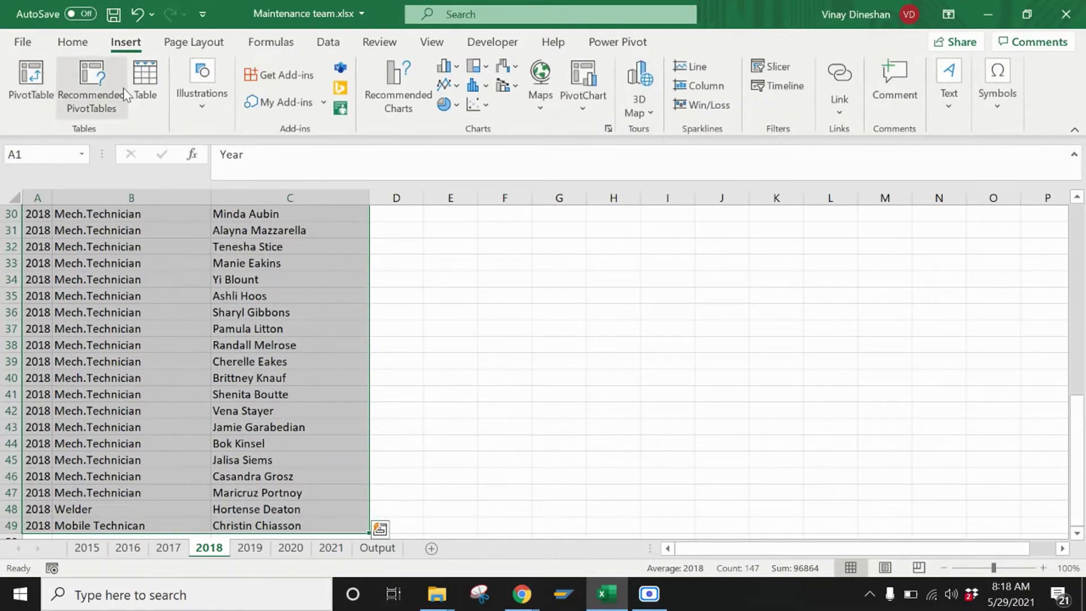
left_click(141, 89)
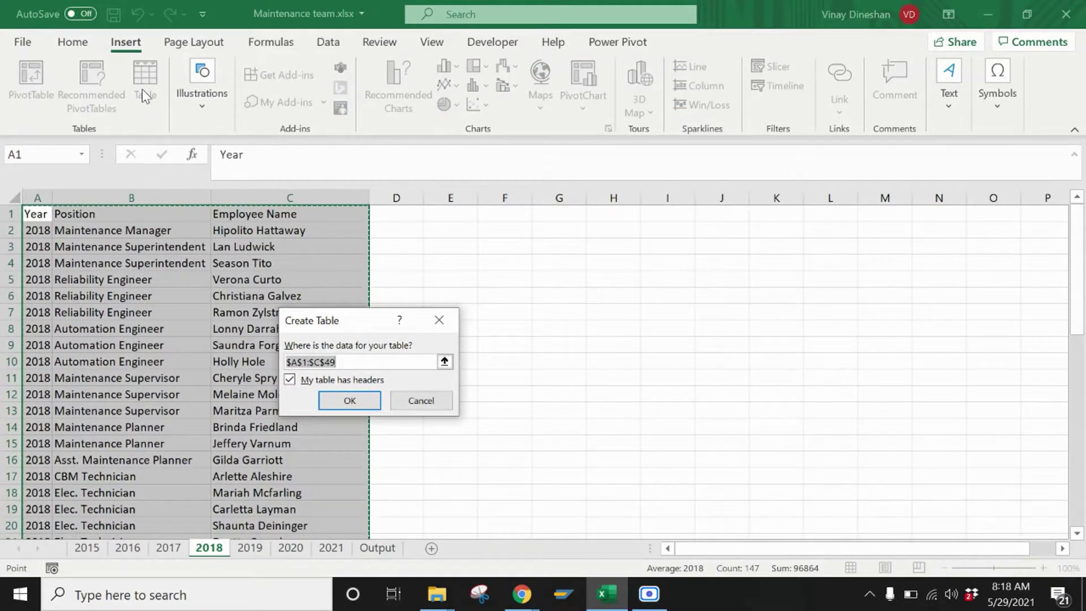
key("Return")
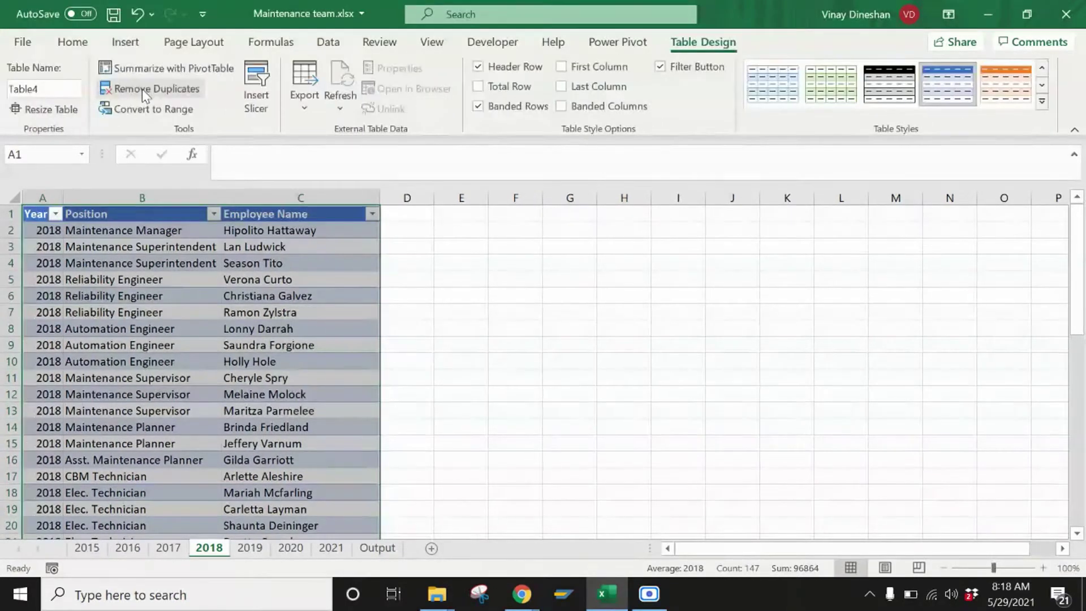
Step: Convert the staff list in A1:C46 on sheet 2019 into a table with headers
left_click(251, 551)
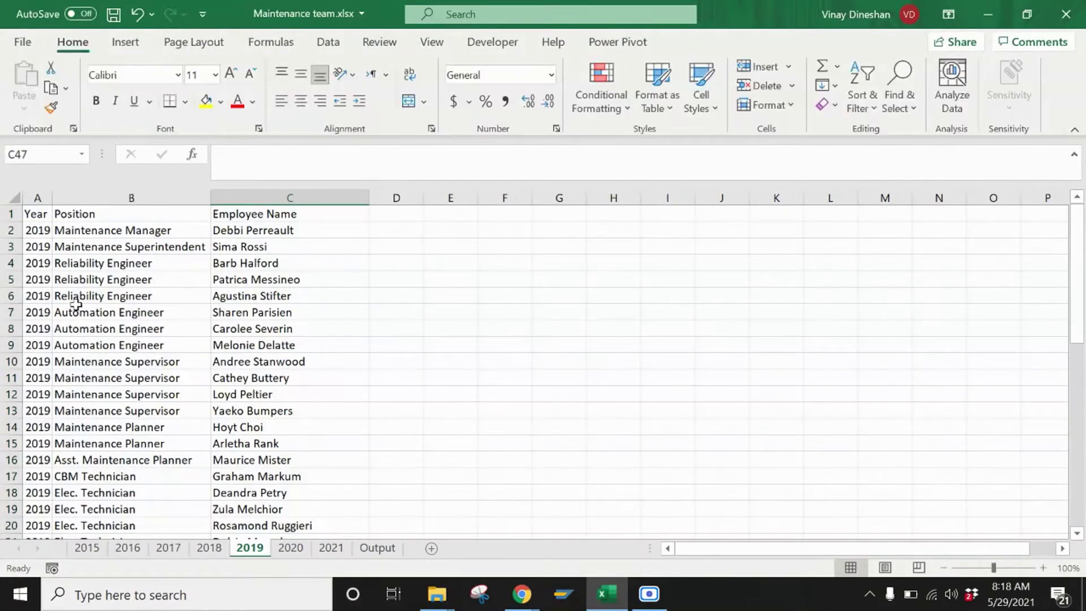
left_click_drag(34, 212, 222, 211)
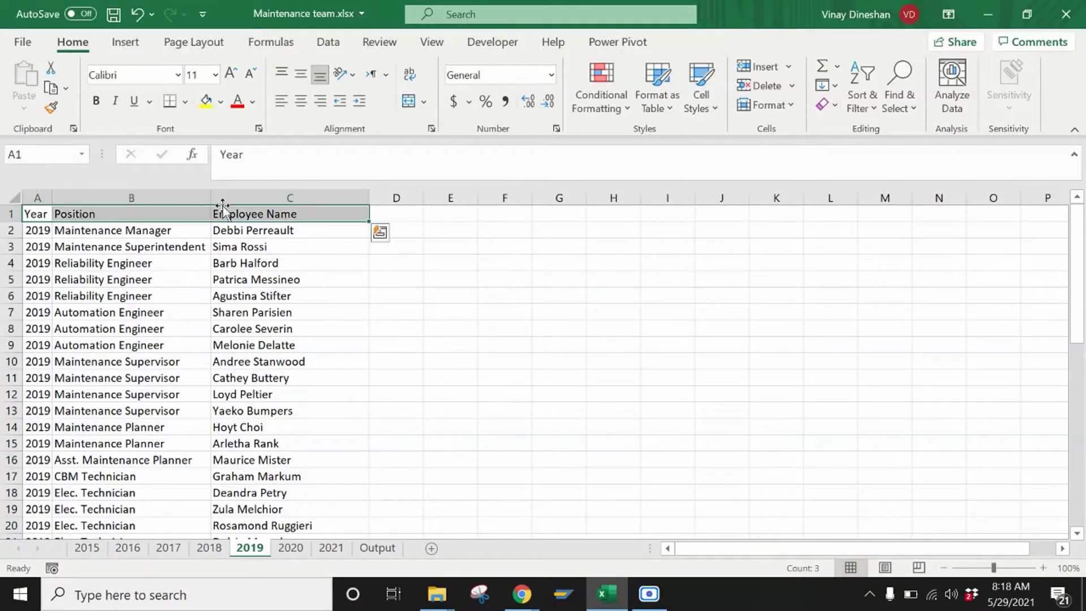
key("ctrl+shift+Down")
key("ctrl+t")
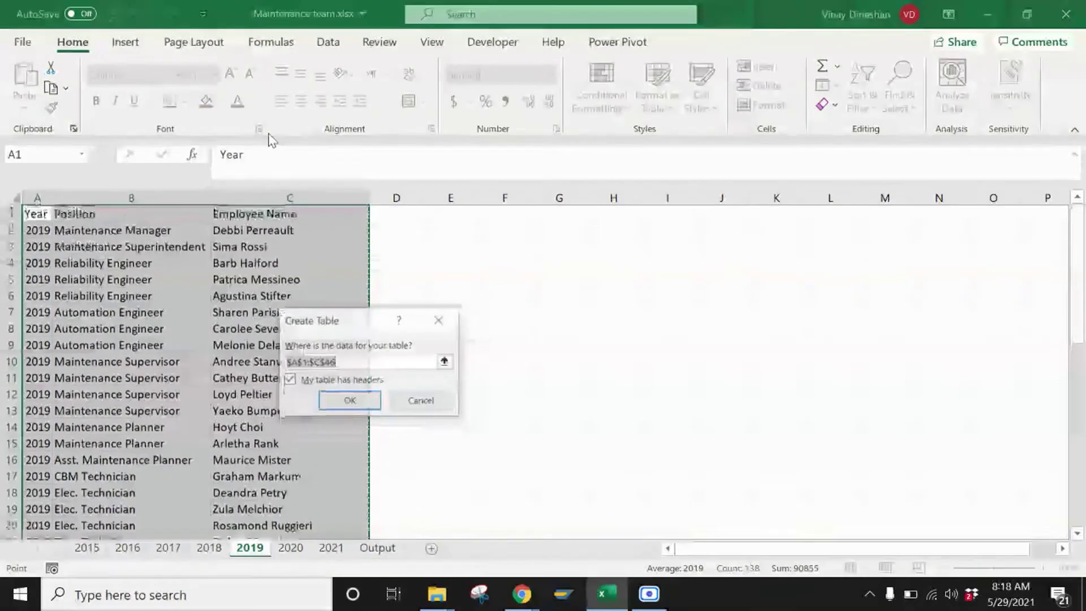
key("Return")
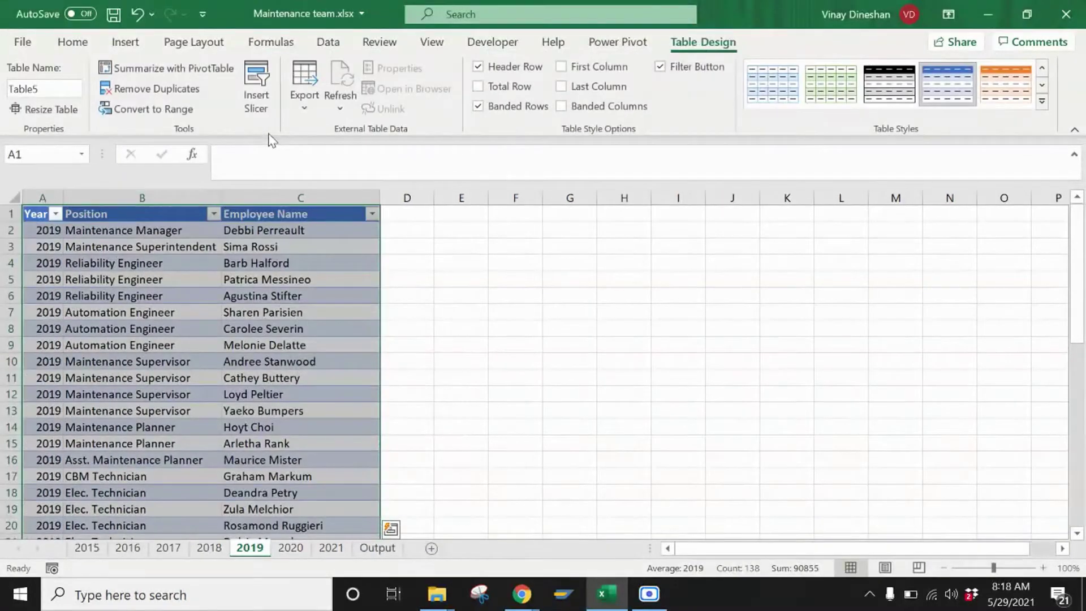
Step: Convert the staff list in A1:C39 on sheet 2020 into a table with headers
left_click(291, 548)
left_click_drag(31, 214, 262, 207)
key("ctrl+shift+Down")
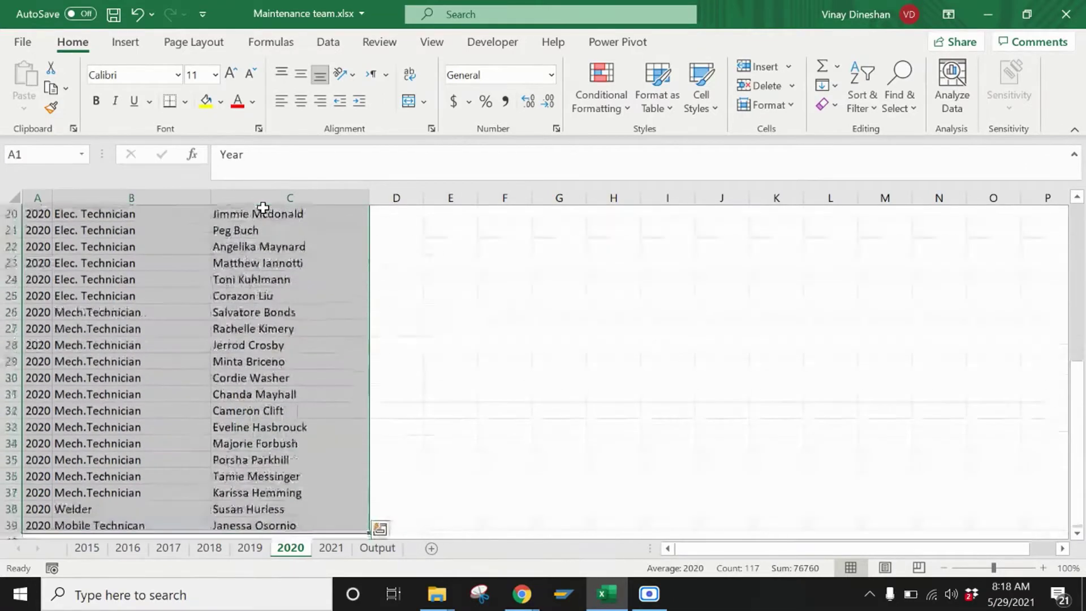
left_click(125, 49)
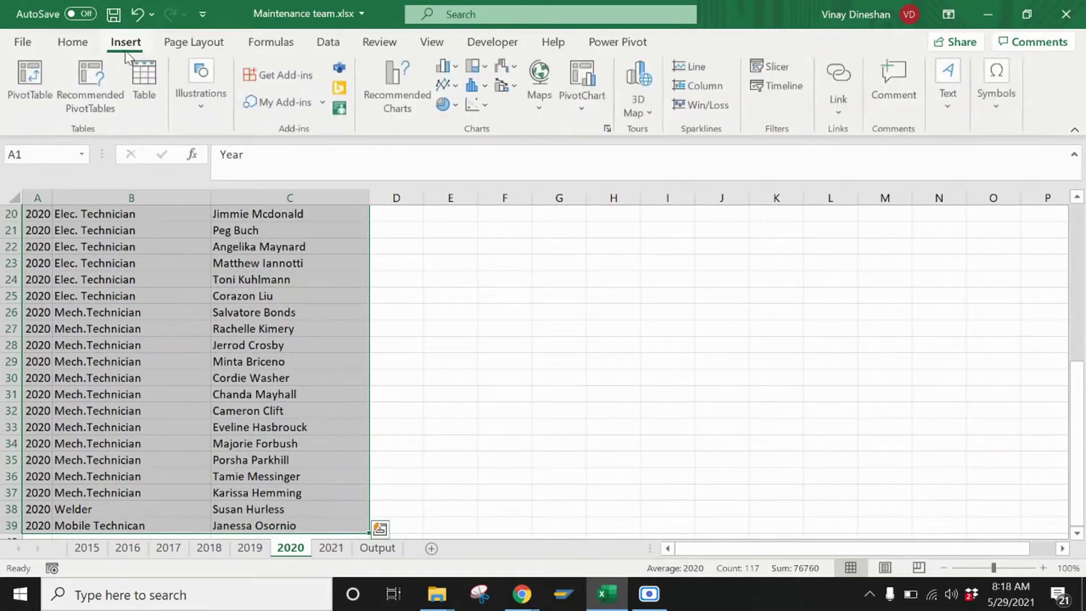
left_click(148, 87)
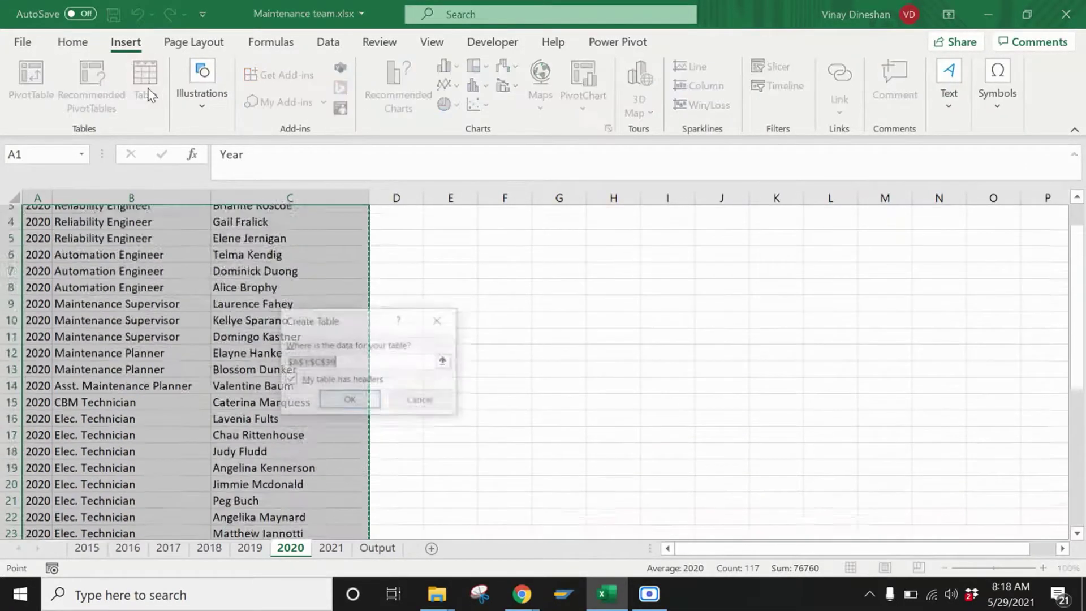
key("Return")
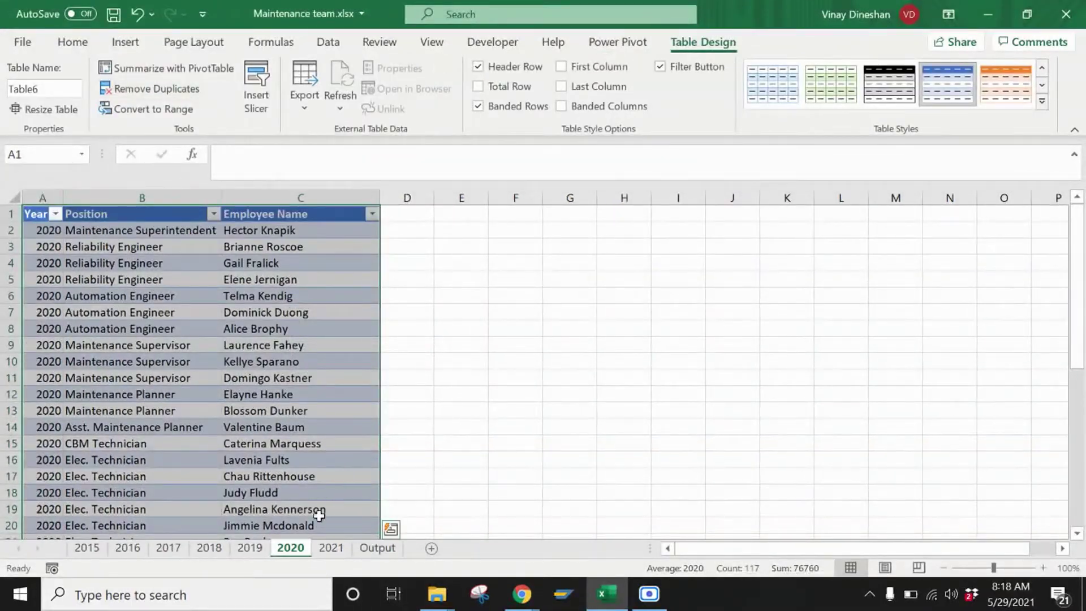
Step: Convert the staff list in A1:C37 on sheet 2021 into a table with headers
left_click(331, 548)
left_click_drag(36, 217, 235, 213)
key("ctrl+shift+Down")
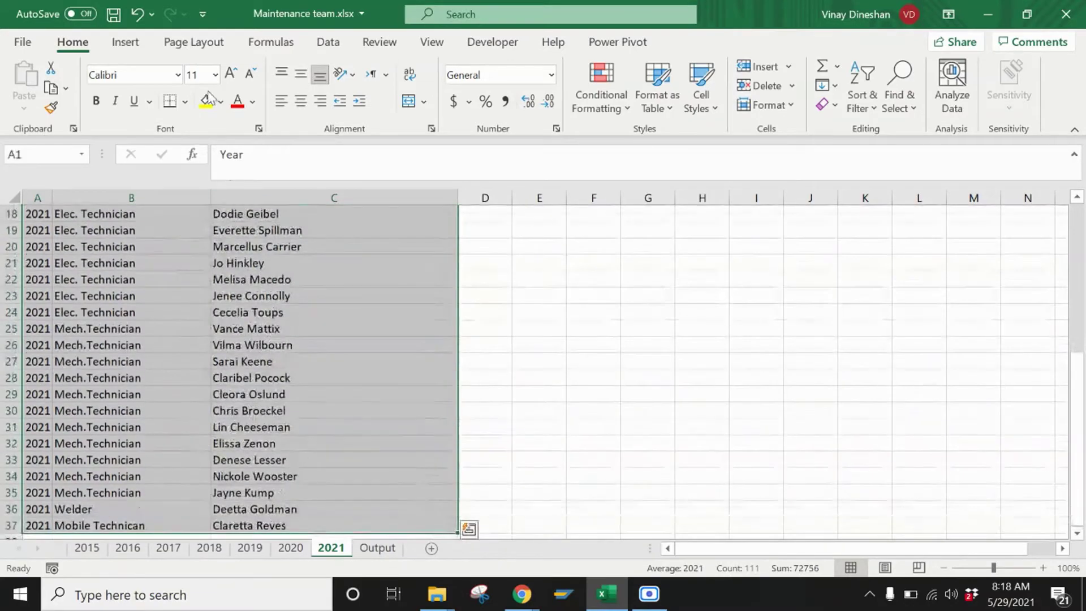
left_click(125, 42)
left_click(141, 90)
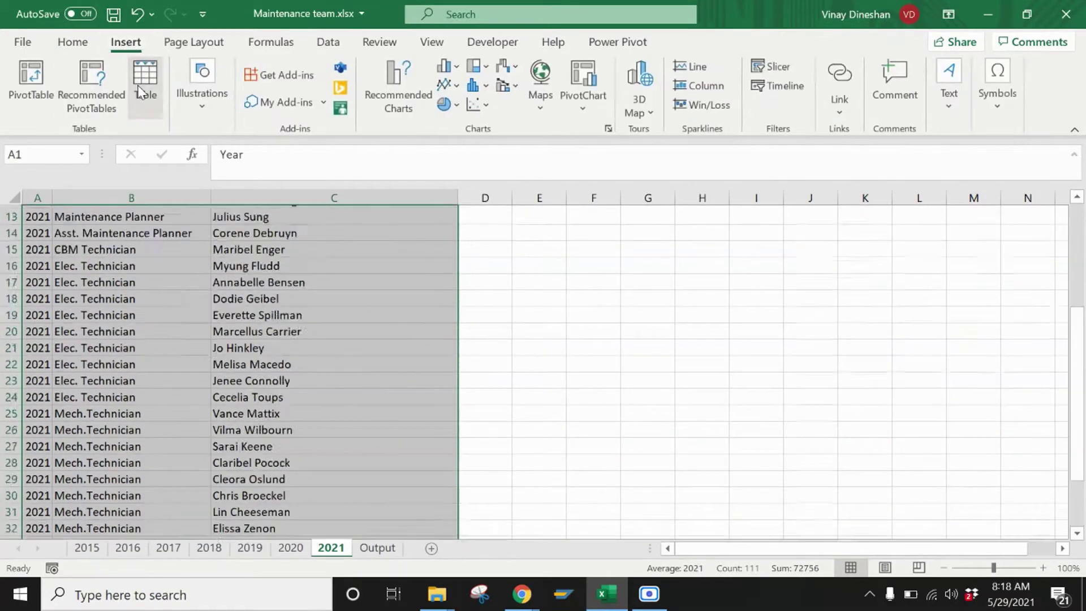
left_click(350, 400)
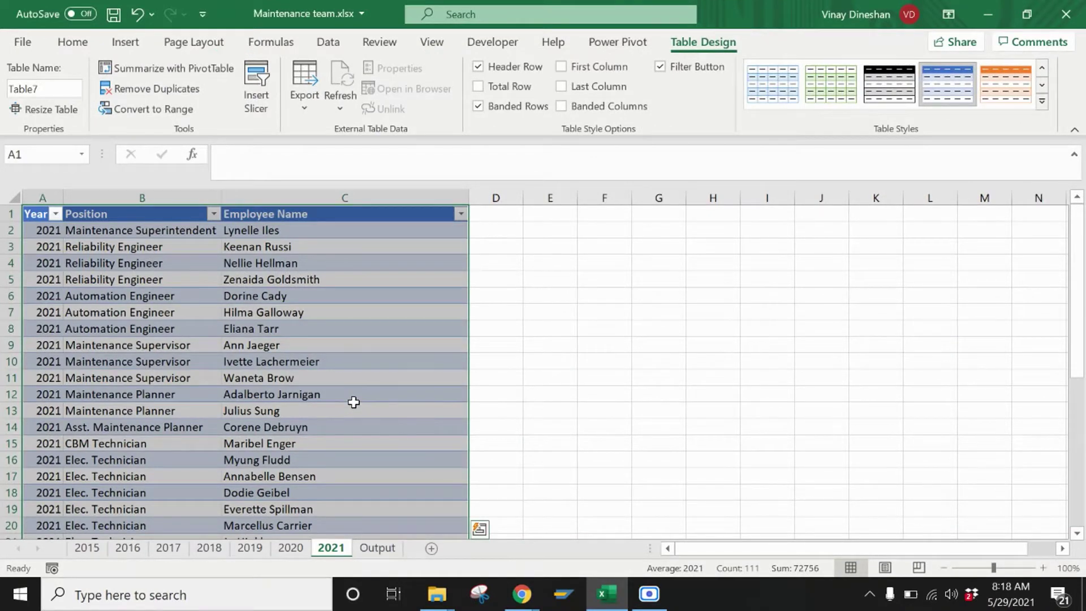
Step: Rename the staff table on sheet 2015 as Year2015
left_click(88, 549)
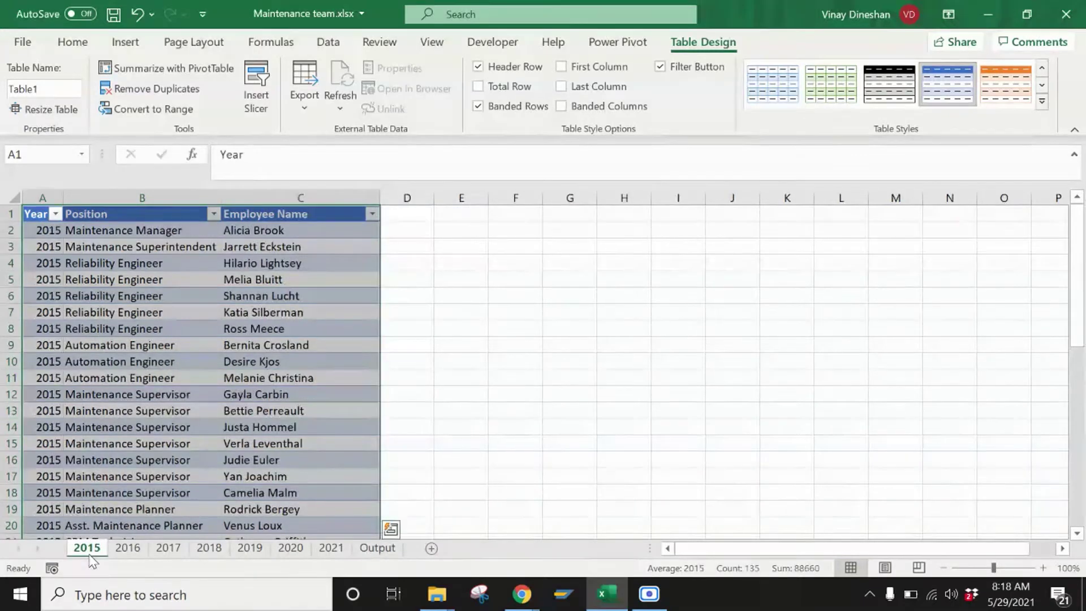
left_click(52, 89)
type("Year")
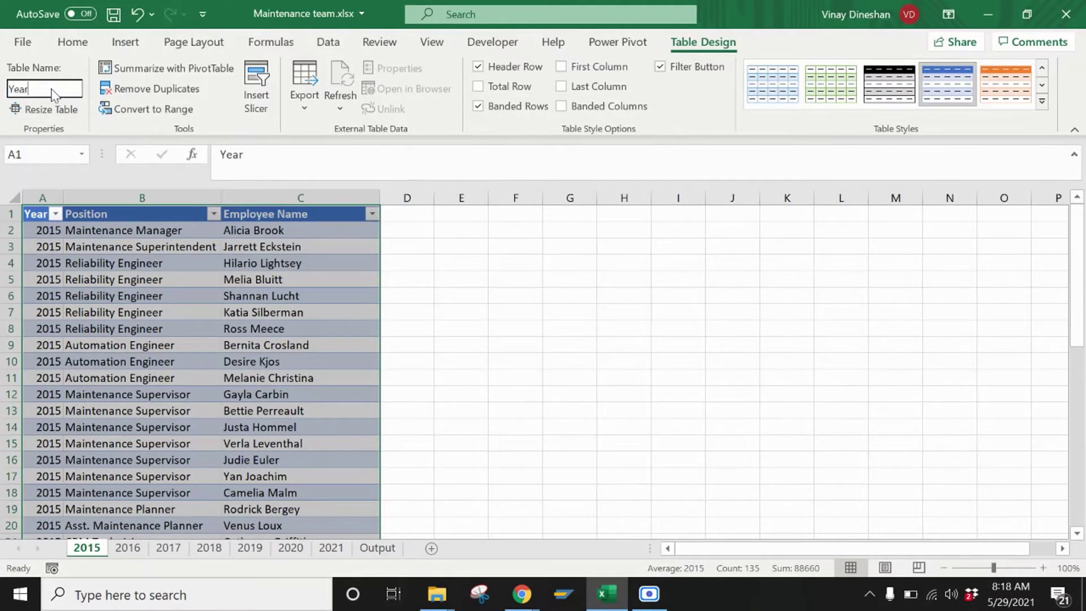
type("2015")
key("Return")
Step: Rename the staff table on sheet 2016 as Year2016
left_click(130, 552)
left_click(47, 91)
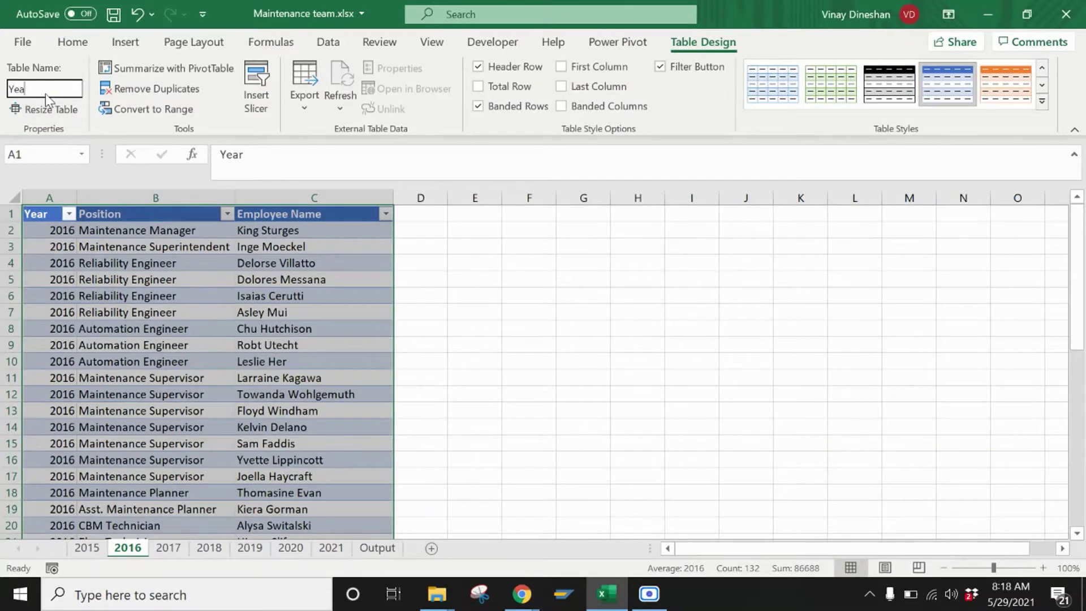
type("Year2016")
key("Return")
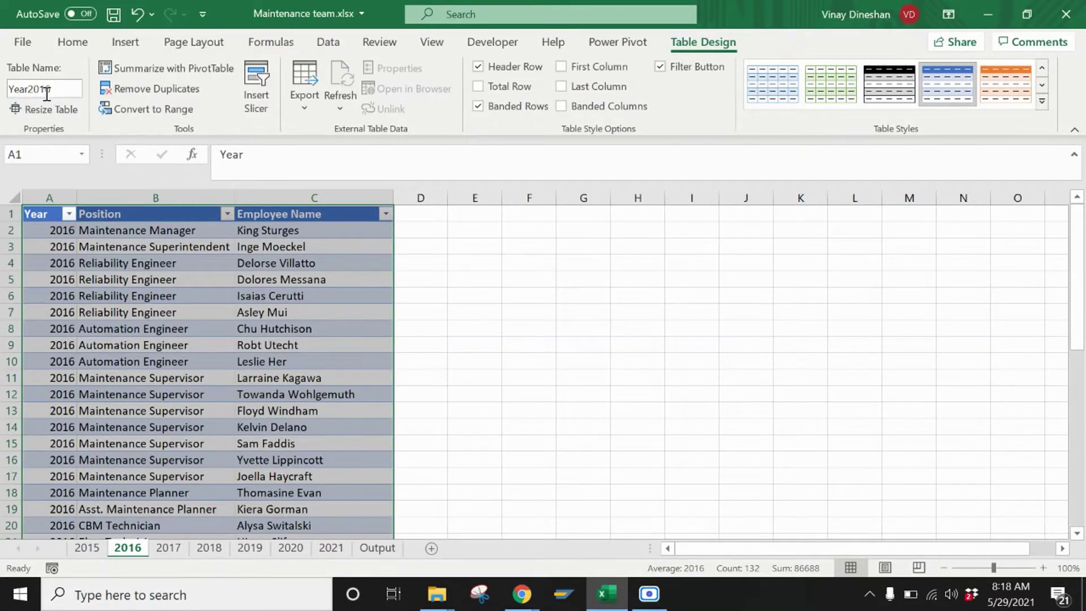
Step: Rename the staff table on sheet 2017 as Year2017
left_click(169, 547)
left_click(57, 88)
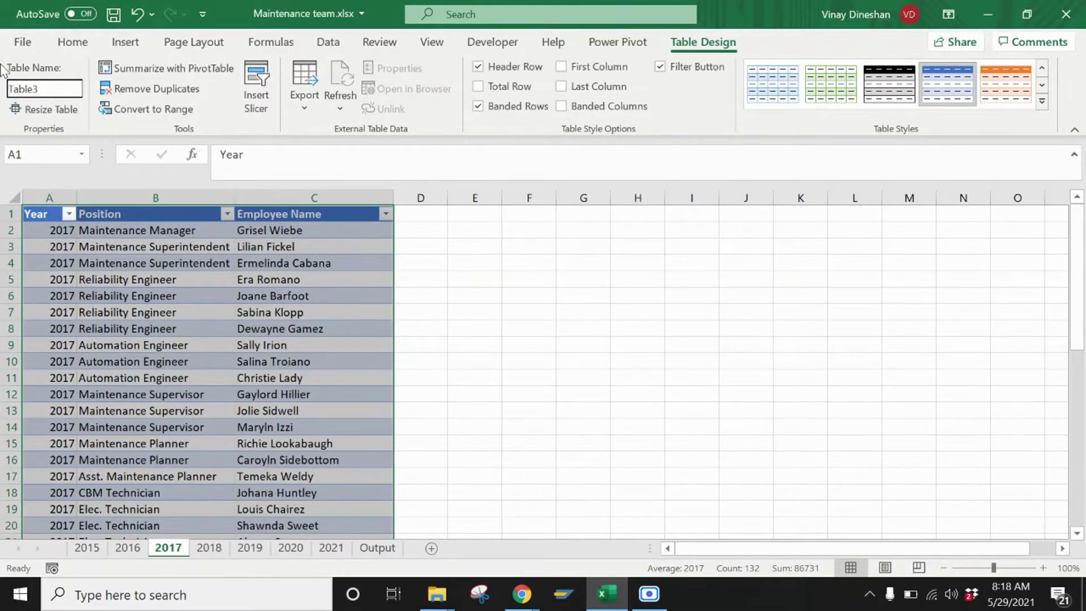
double_click(68, 89)
type("Year2017")
key("Return")
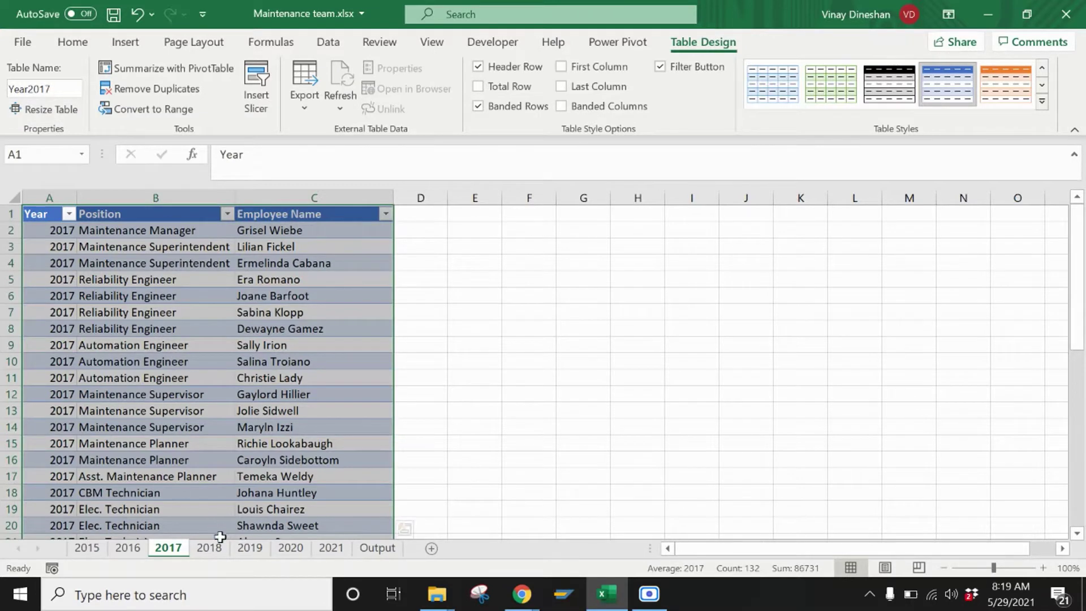
Step: Rename the staff table on sheet 2018 as Year2018
left_click(209, 548)
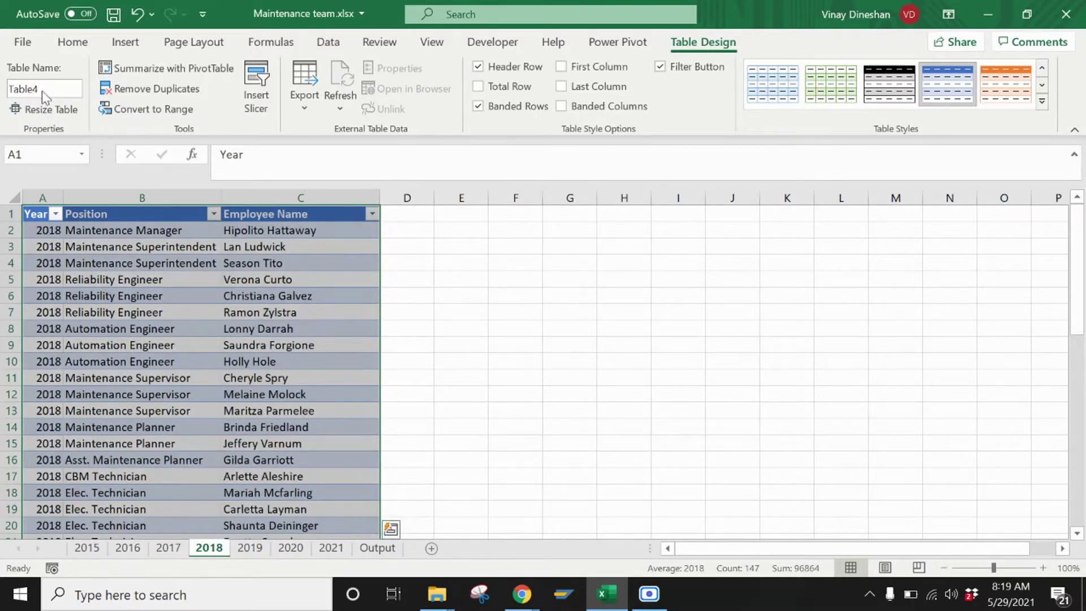
left_click_drag(43, 90, 4, 91)
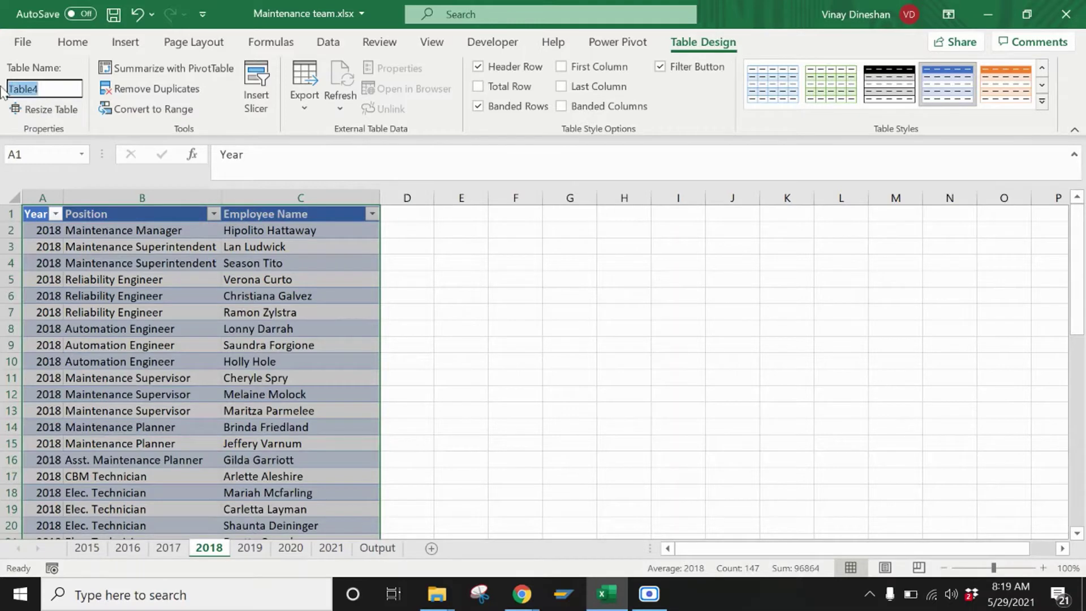
type("Year2")
type("018")
key("Return")
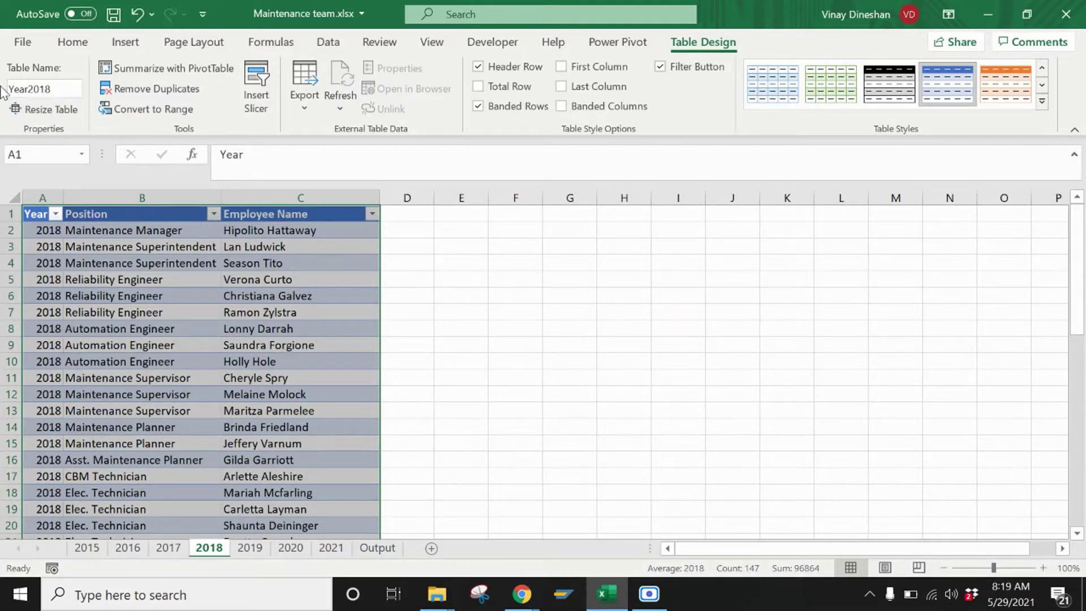
Step: Rename the staff table on sheet 2019 as Year2019
left_click(255, 549)
left_click(53, 89)
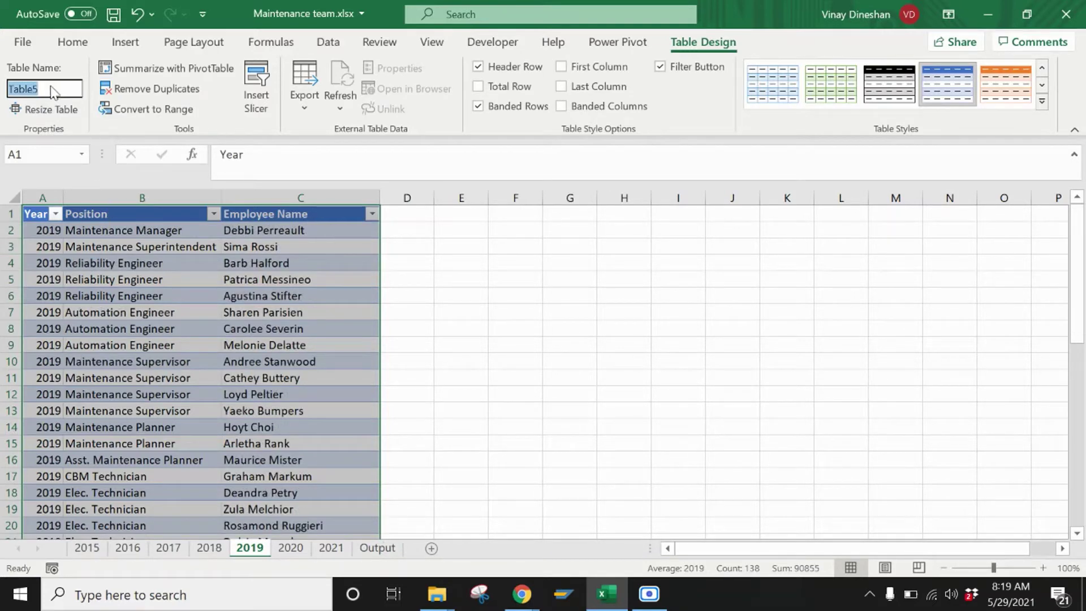
left_click(53, 89)
left_click_drag(46, 87, 3, 90)
type("Year201")
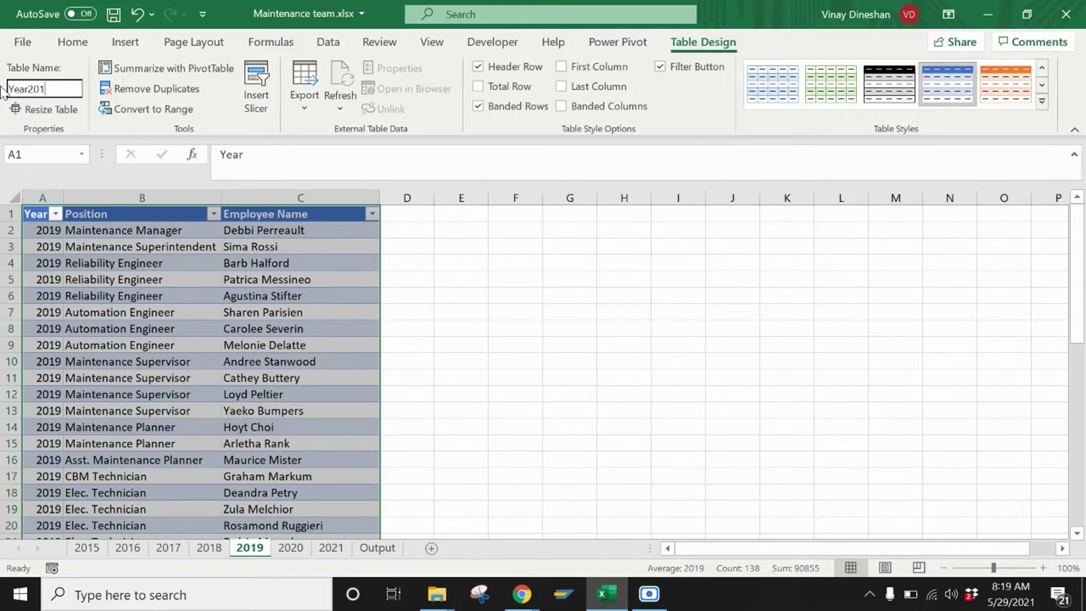
type("9")
key("Return")
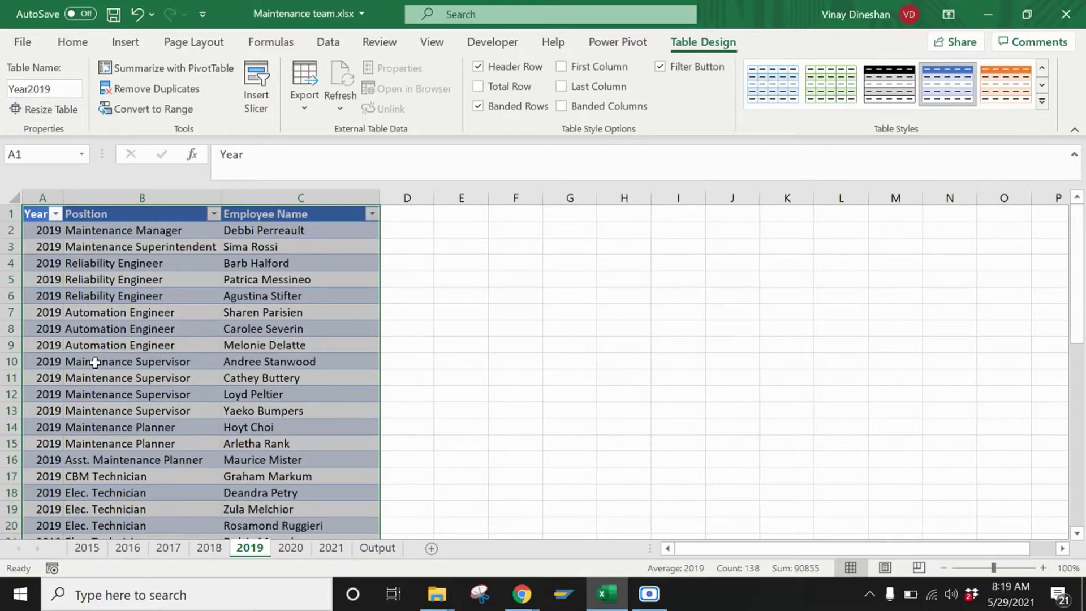
Step: Rename the staff table on sheet 2020 as Year2020
left_click(290, 547)
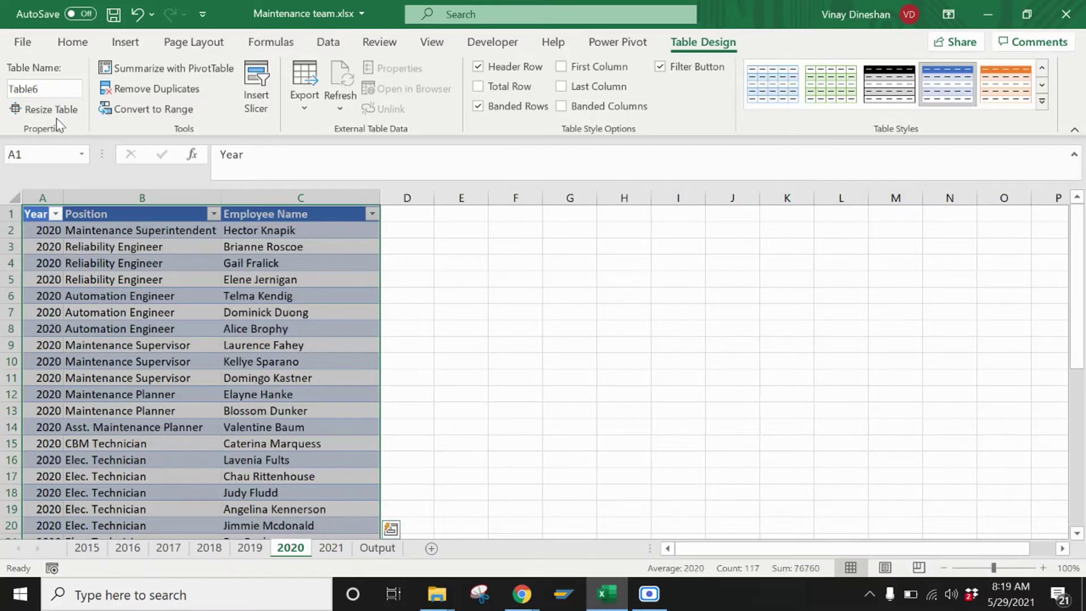
left_click(56, 91)
type("Year")
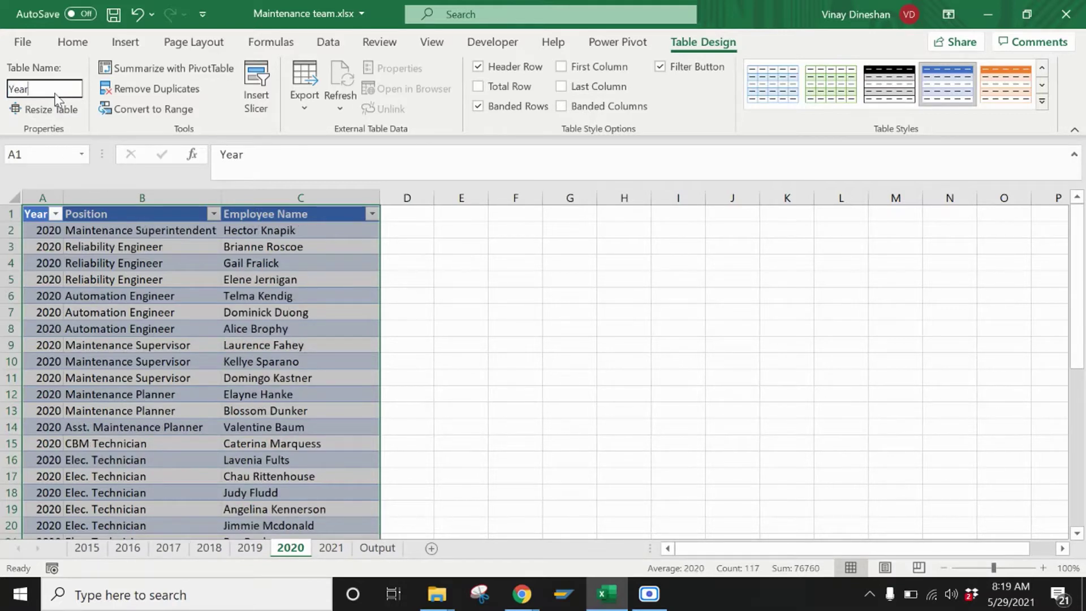
type("2020")
key("Return")
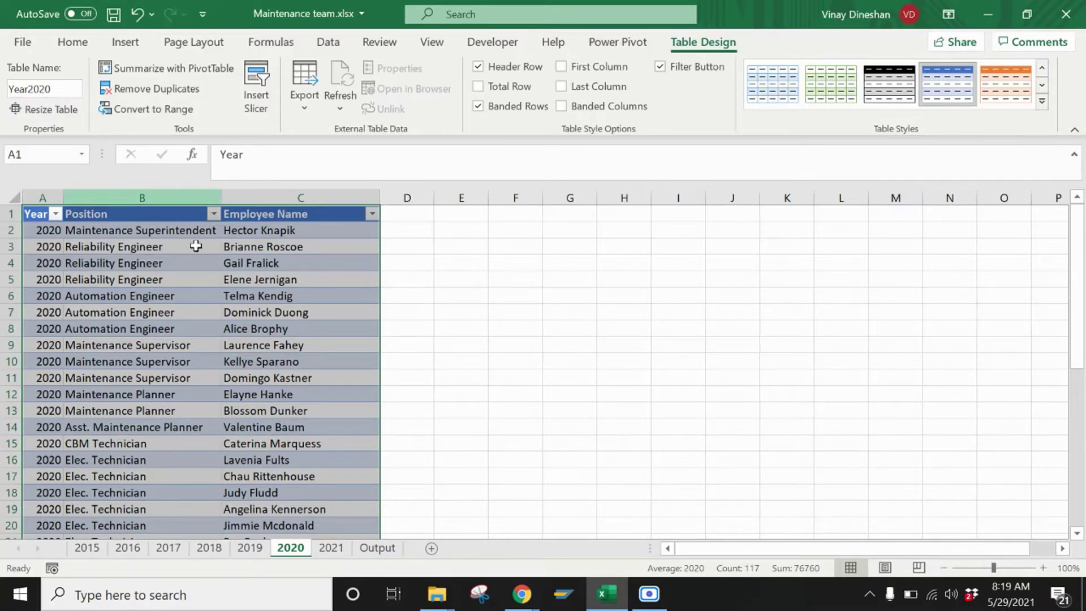
Step: Rename the staff table on sheet 2021 as Year2021 and clear the table's full selection
left_click(331, 548)
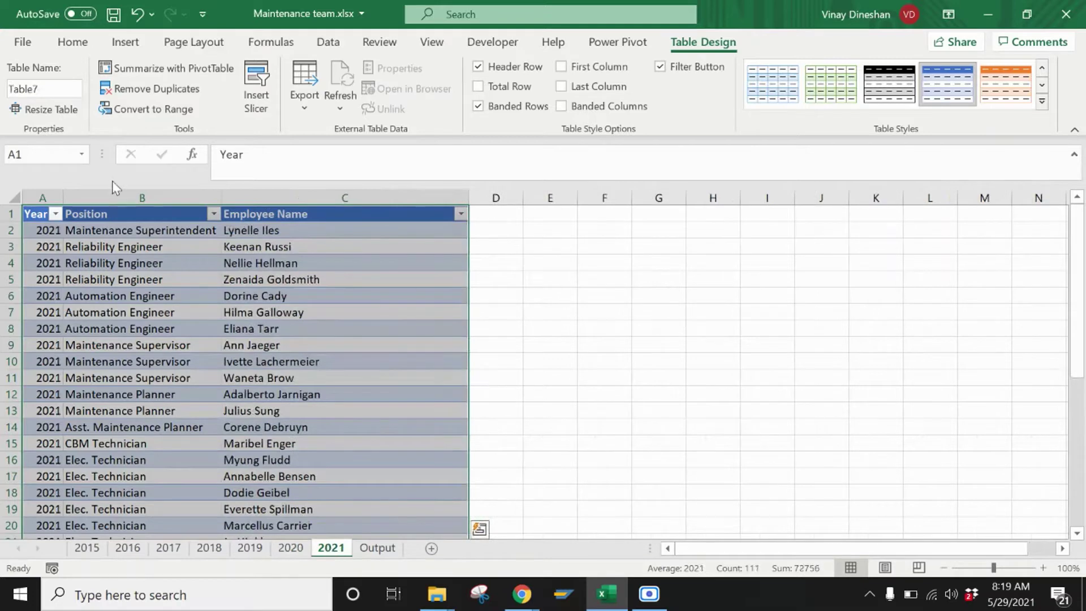
left_click(67, 92)
type("Yea")
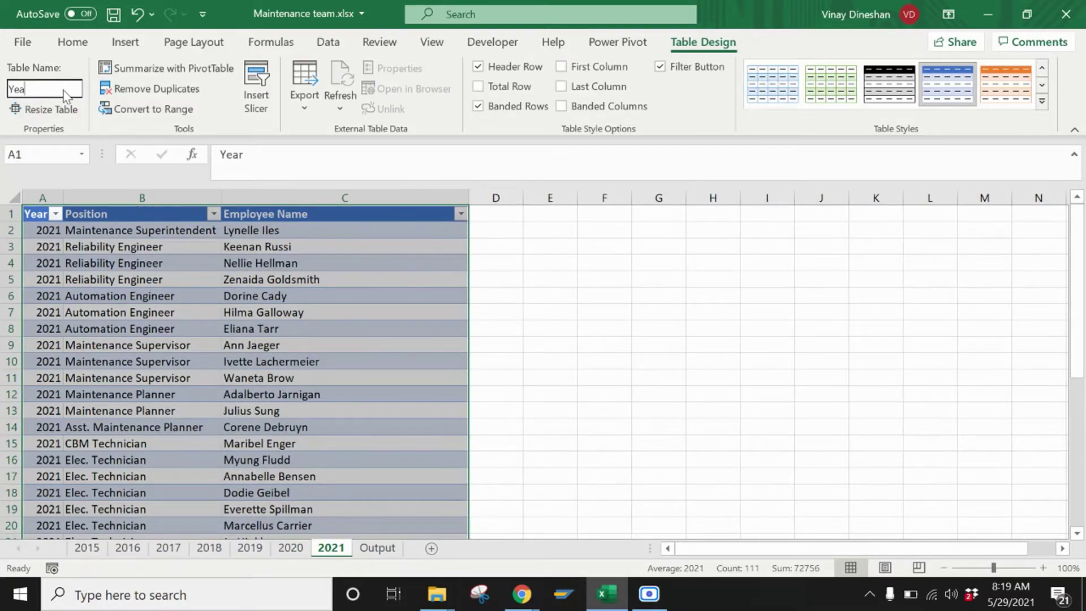
type("r2021")
key("Return")
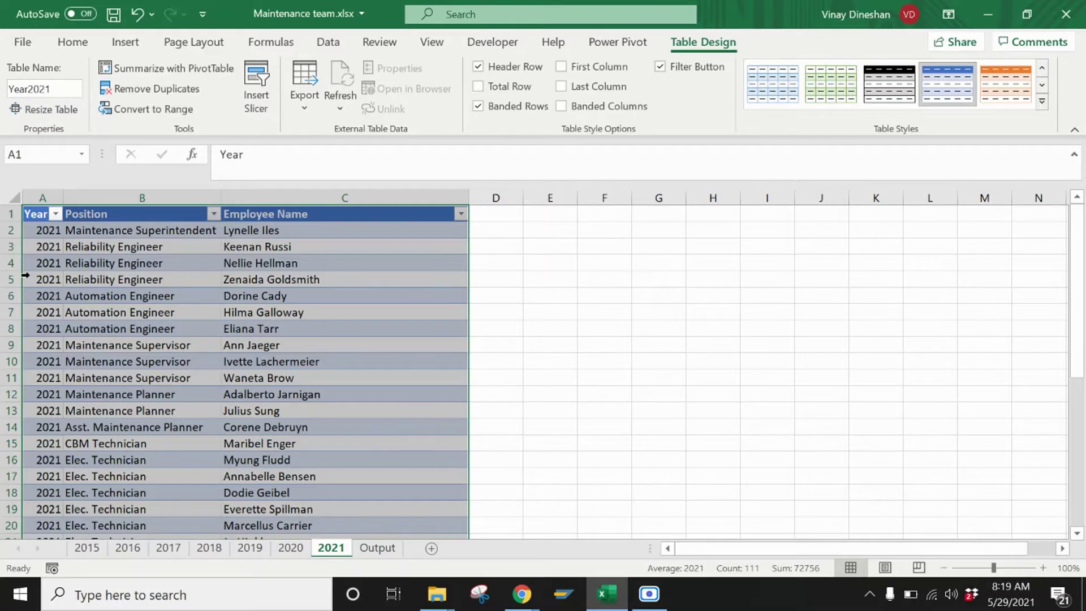
left_click(230, 311)
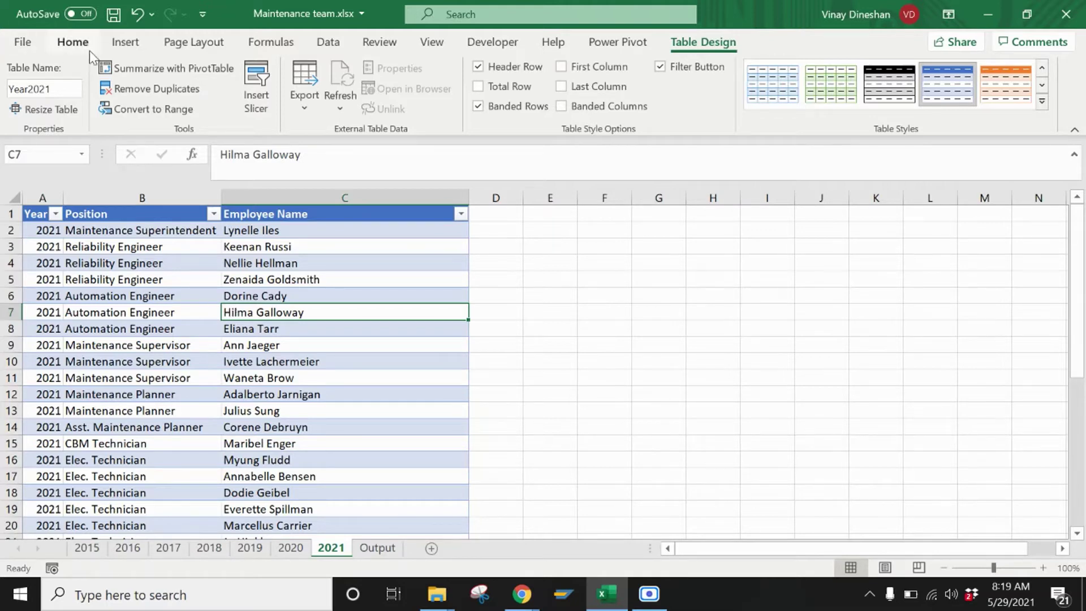
Step: Create a blank query in the Power Query Editor
left_click(317, 46)
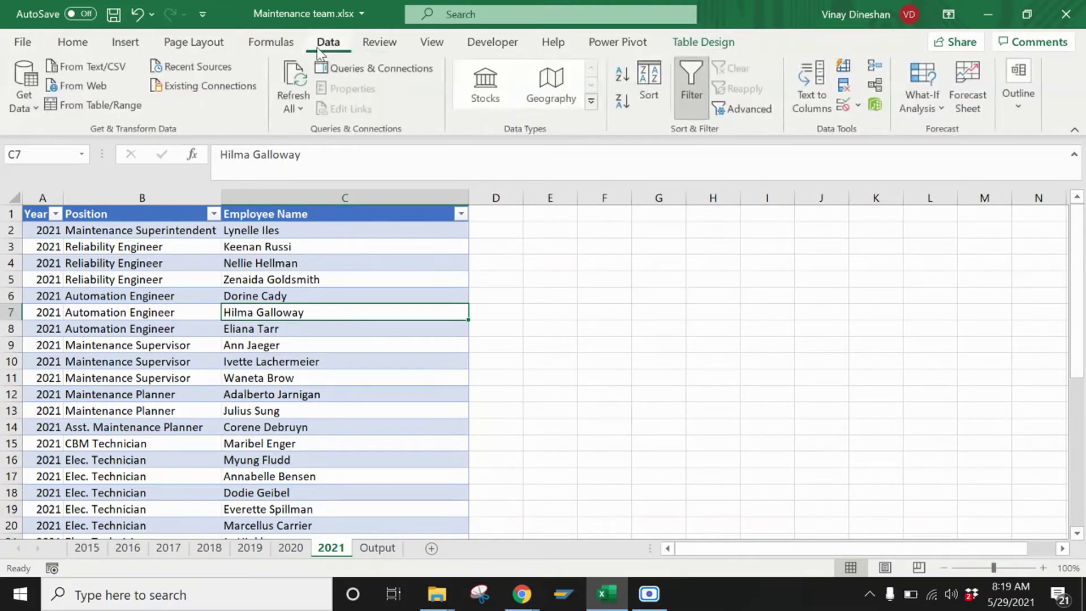
left_click(34, 109)
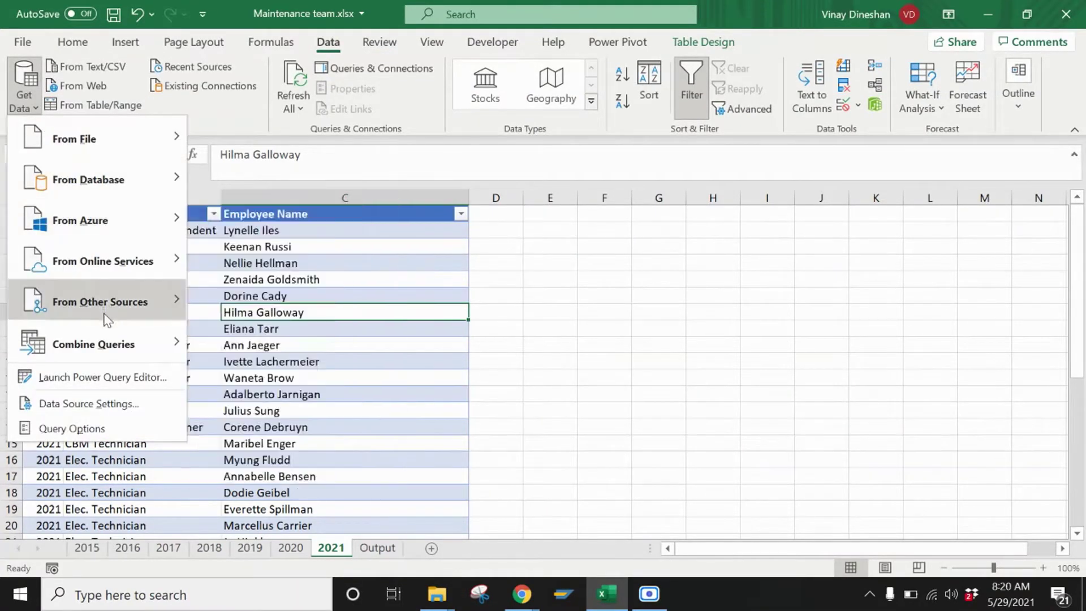
mouse_move(109, 347)
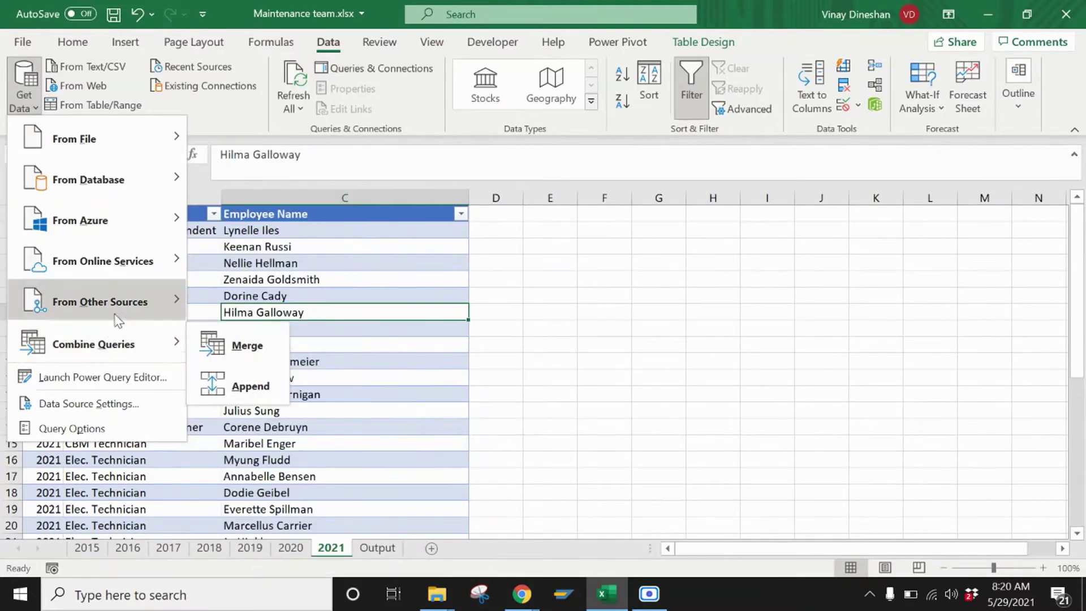
mouse_move(114, 309)
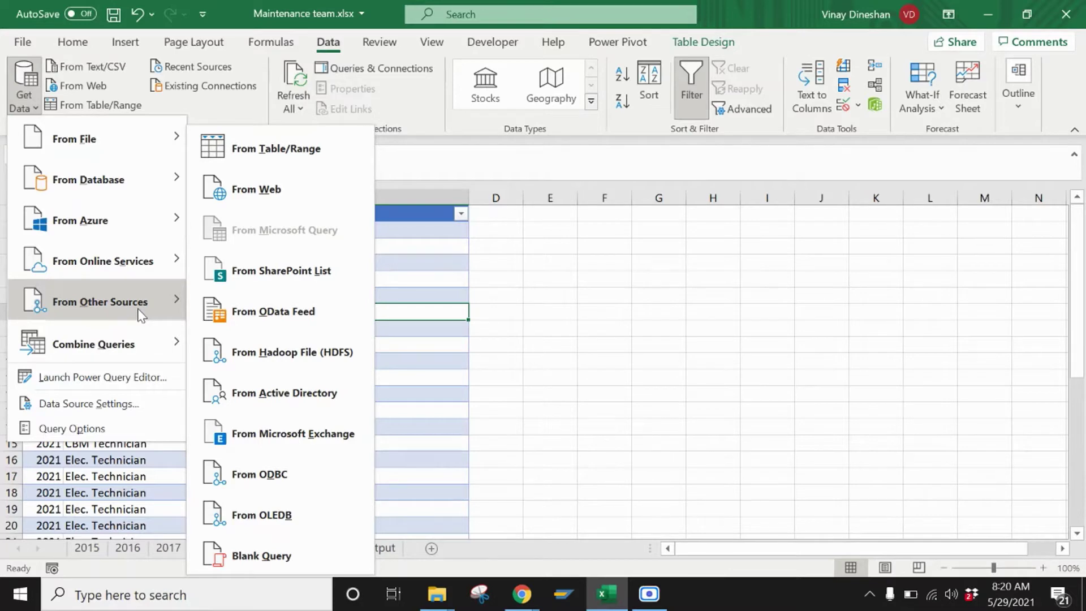
left_click(296, 552)
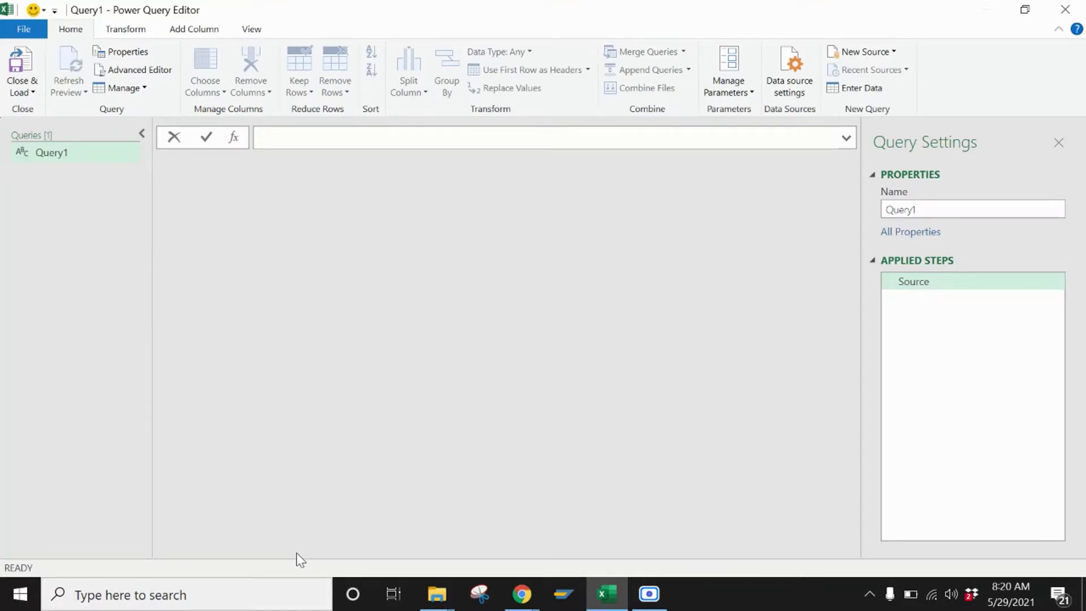
Step: Enter the source formula =Excel.CurrentWorkbook() in the blank query to list all the workbook's tables
type("=ex")
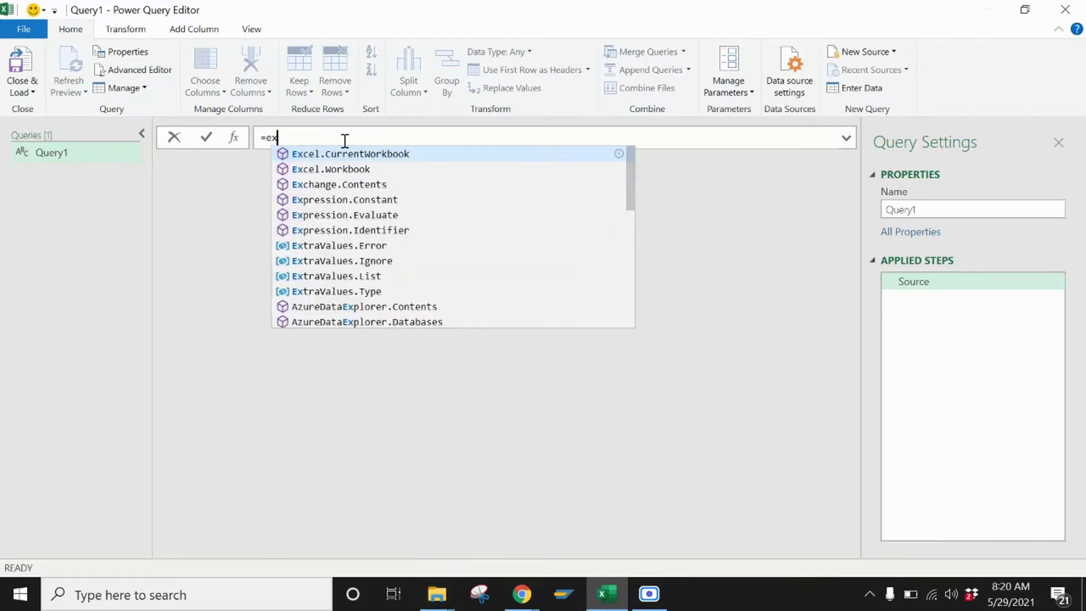
left_click(355, 156)
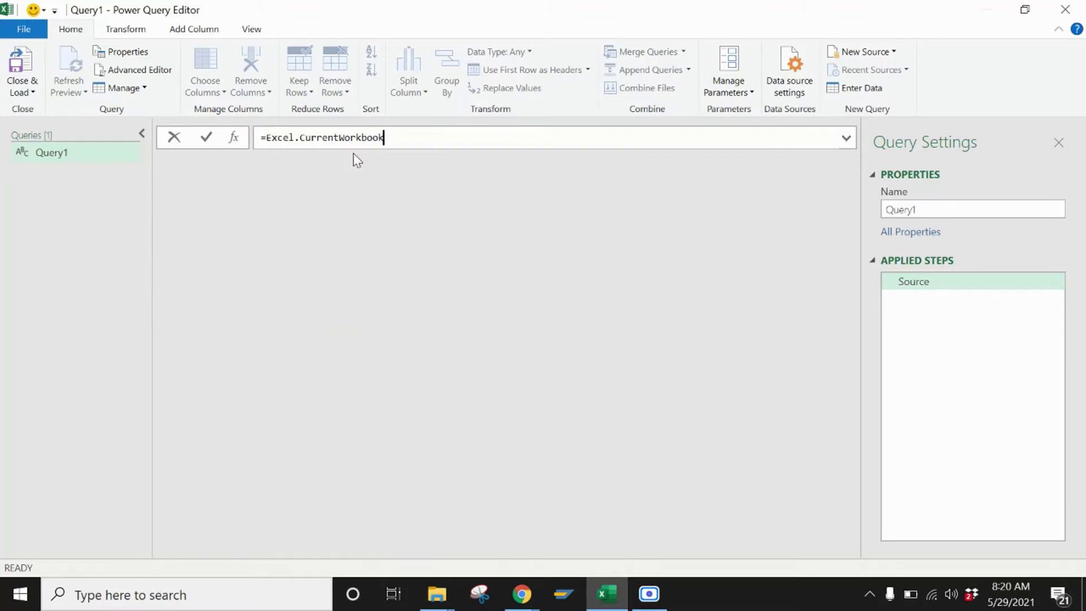
type("()")
key("Return")
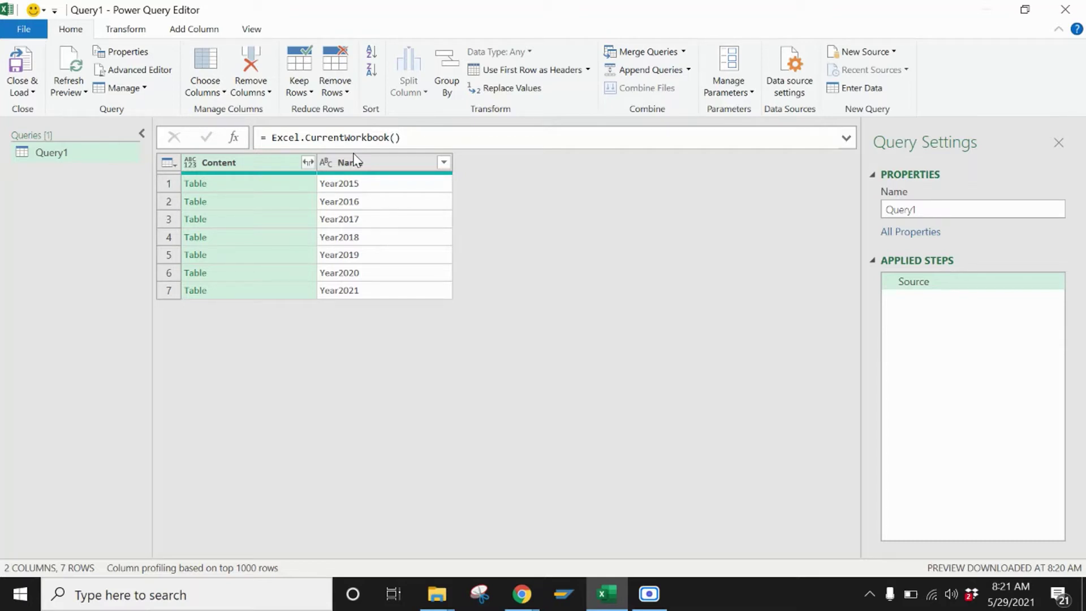
Step: Keep only the Content column in the query by removing the other columns
left_click(358, 162)
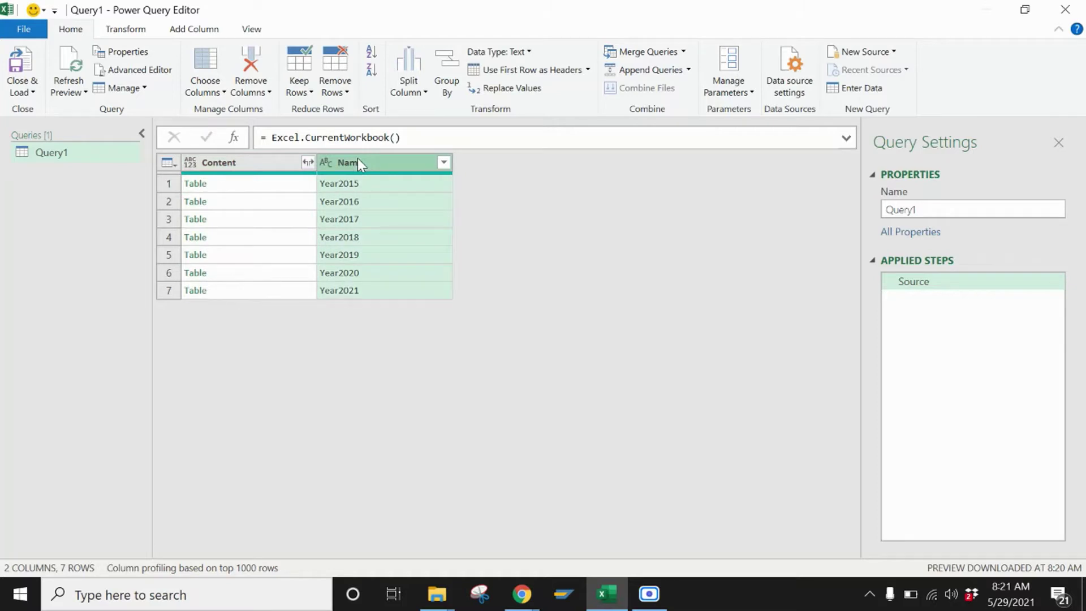
left_click(251, 166)
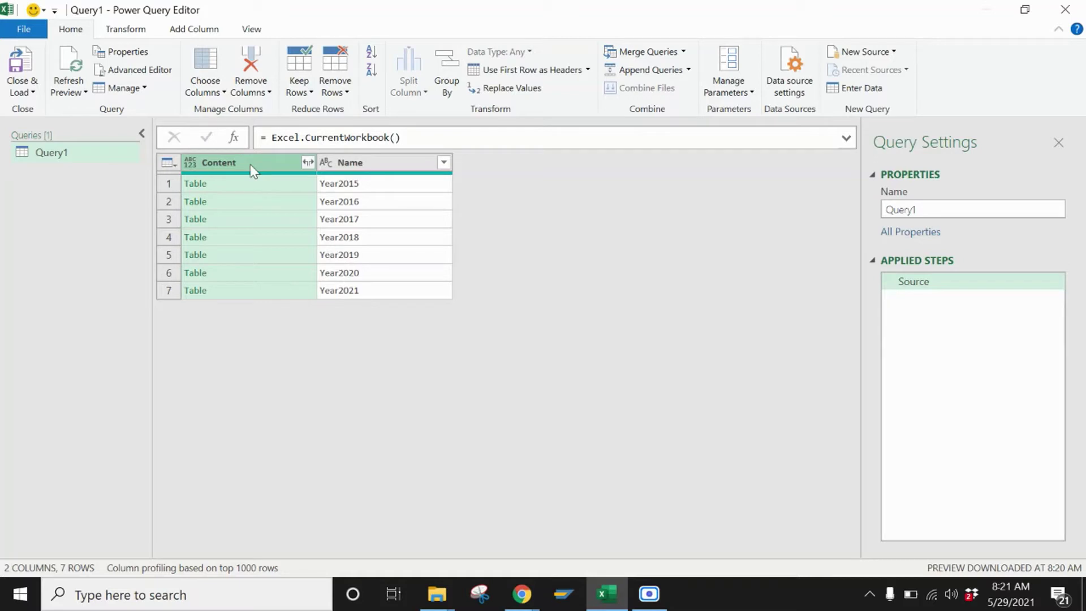
right_click(252, 169)
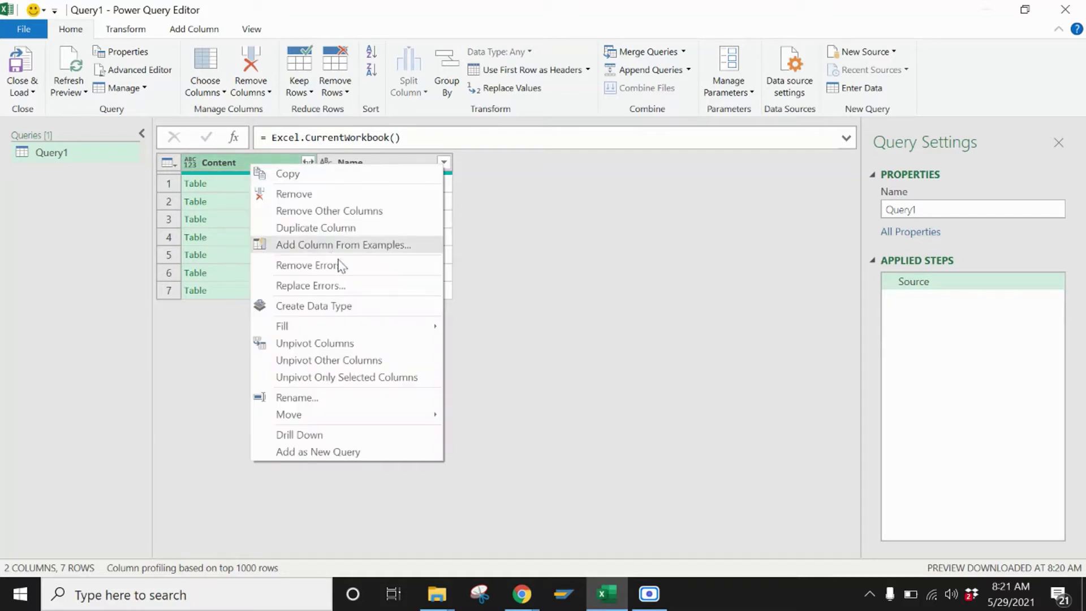
left_click(386, 221)
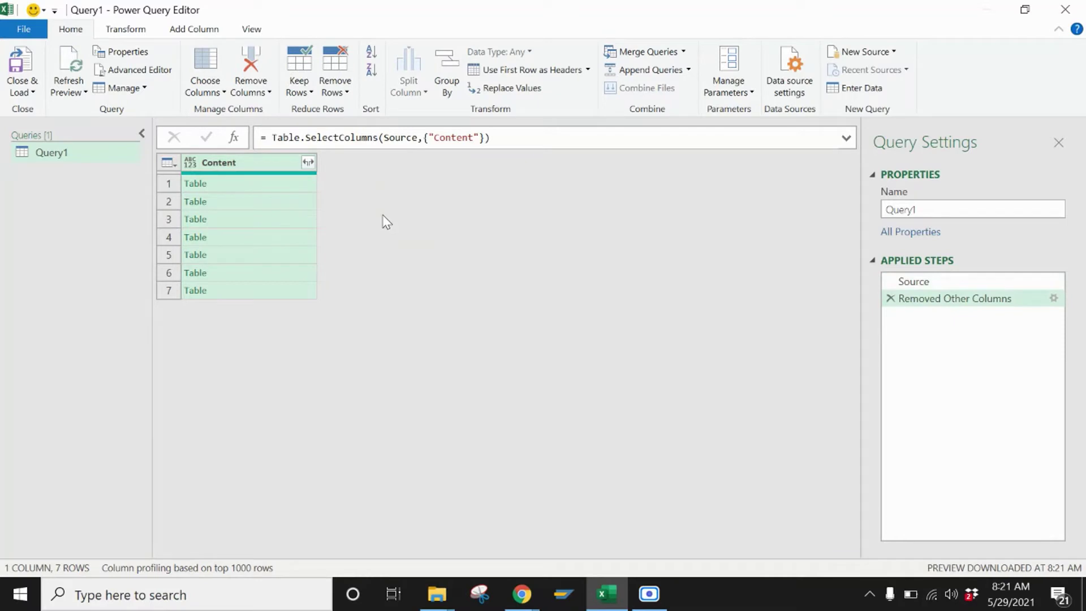
Step: Expand the Content column into Year, Position and Employee Name with the original column name as prefix, and check the combined rows
left_click(308, 163)
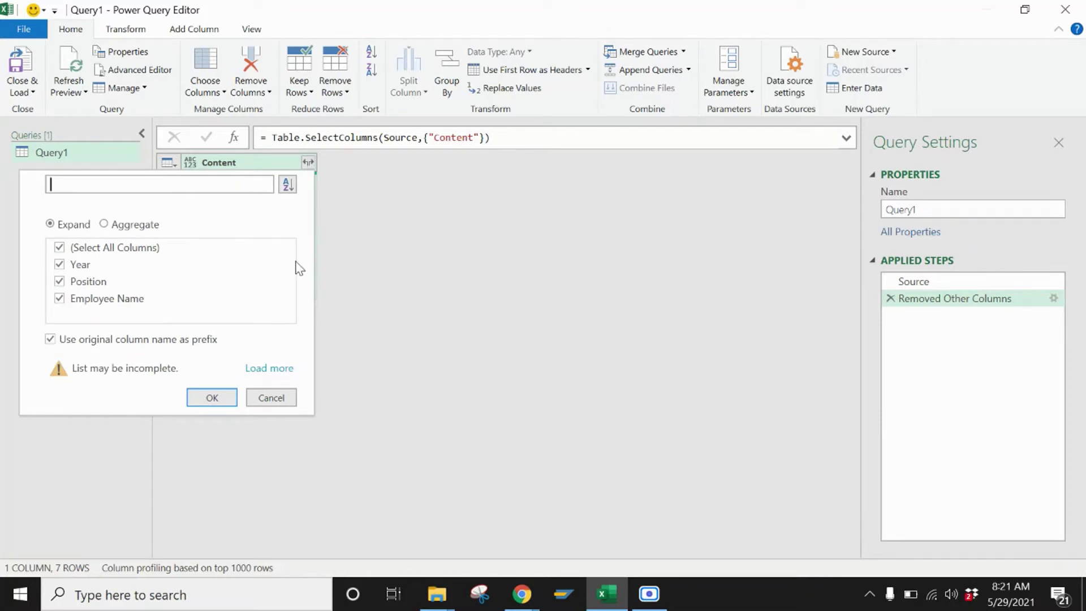
left_click(211, 397)
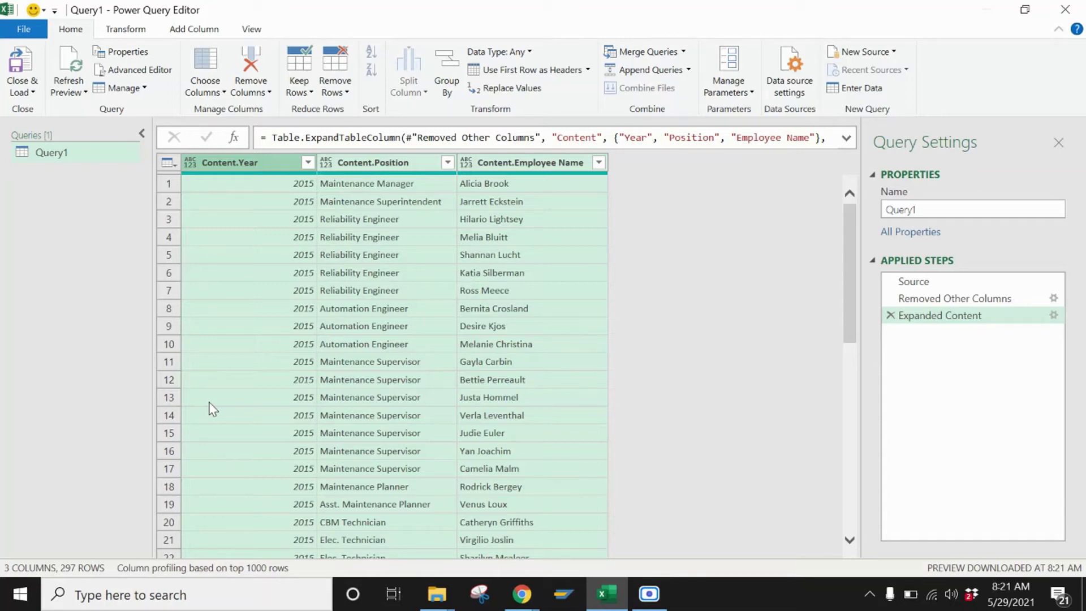
scroll(850, 315, "down", 3)
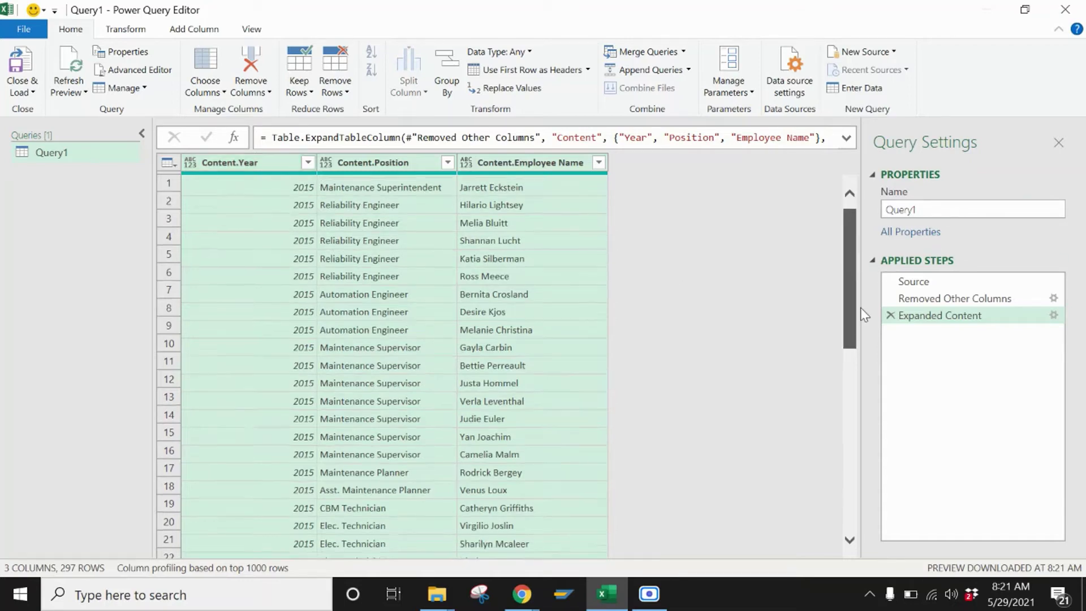
left_click_drag(848, 318, 858, 361)
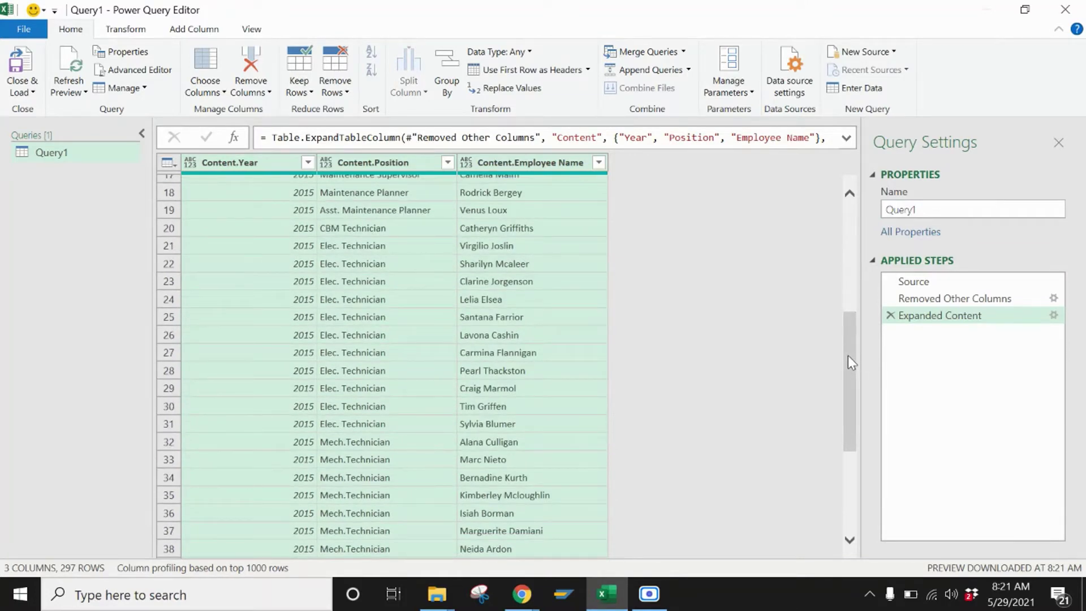
scroll(848, 358, "down", 4)
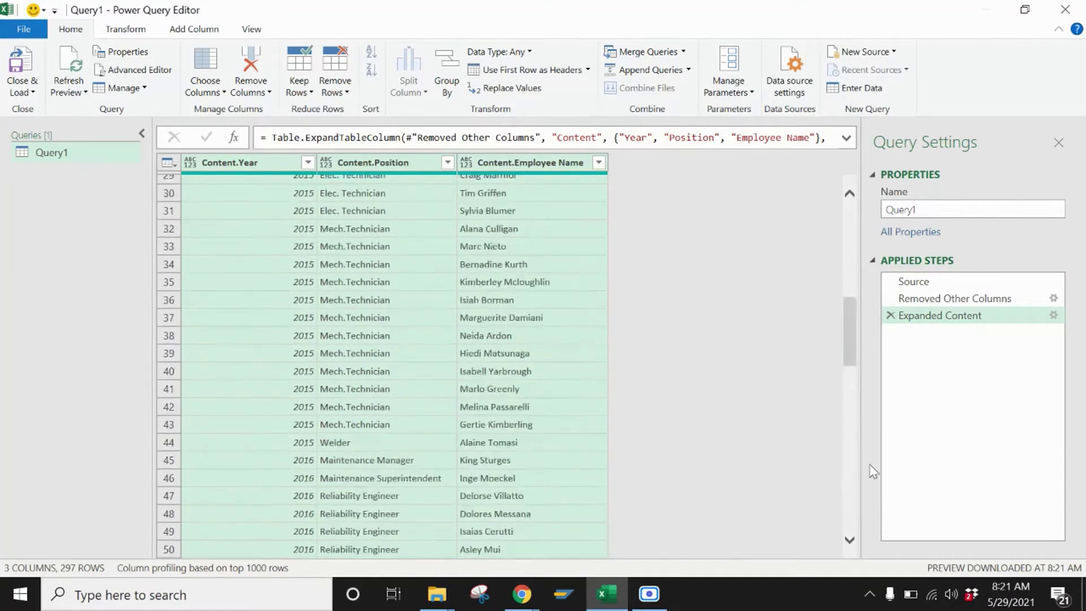
left_click_drag(850, 345, 857, 463)
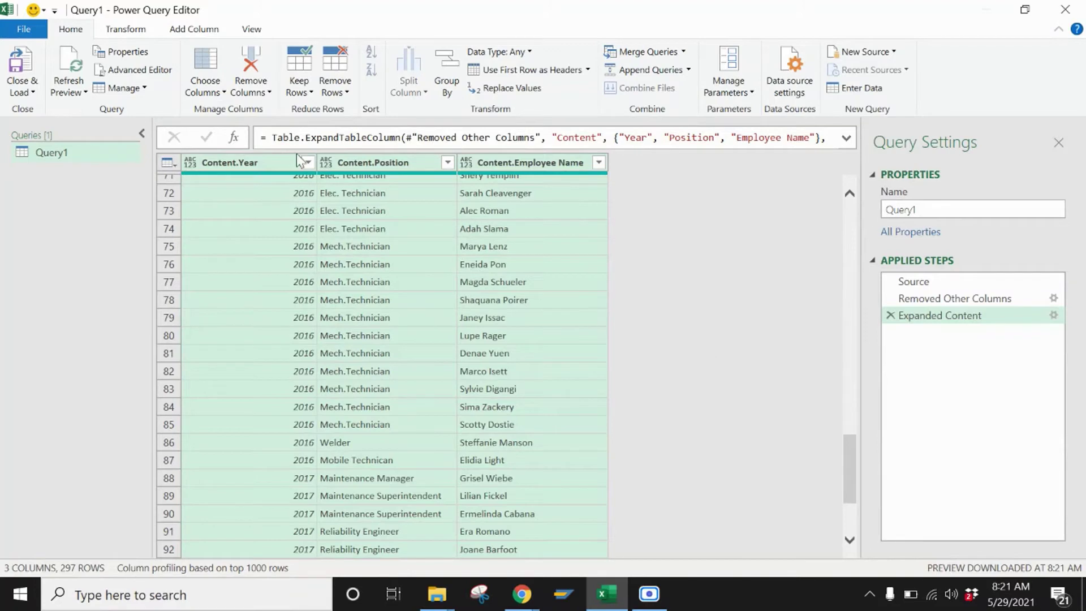
Step: Rename the query as Summary and load its results to a new worksheet
left_click(32, 93)
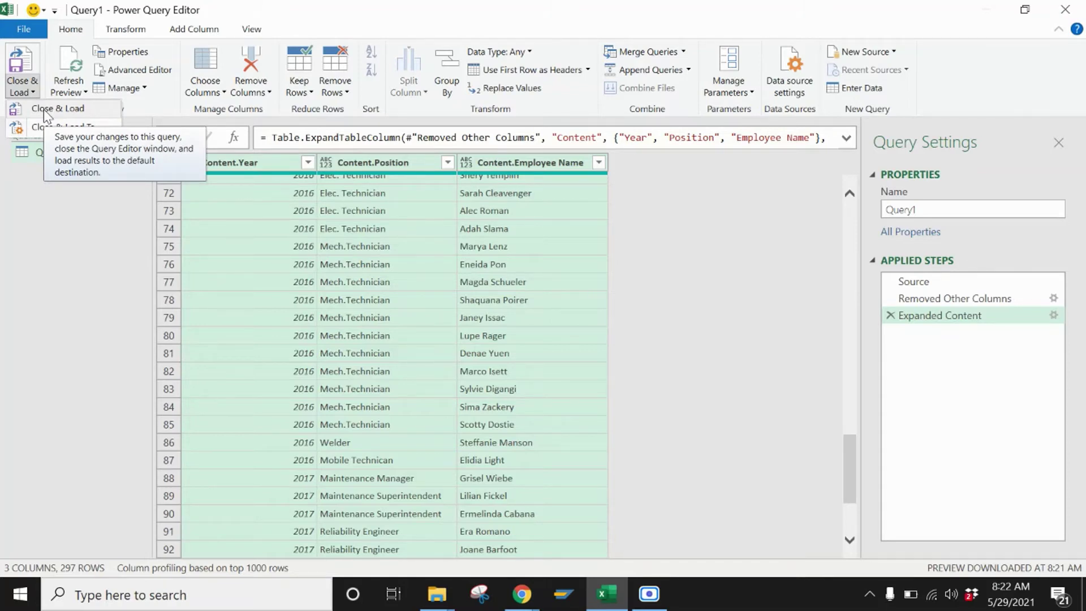
left_click(46, 113)
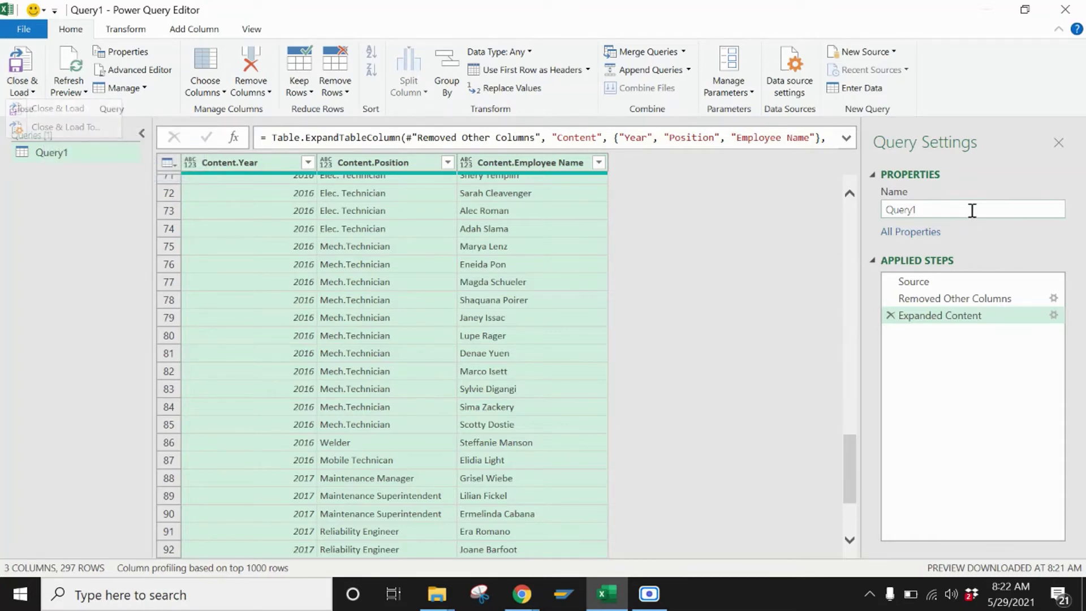
left_click_drag(920, 211, 874, 209)
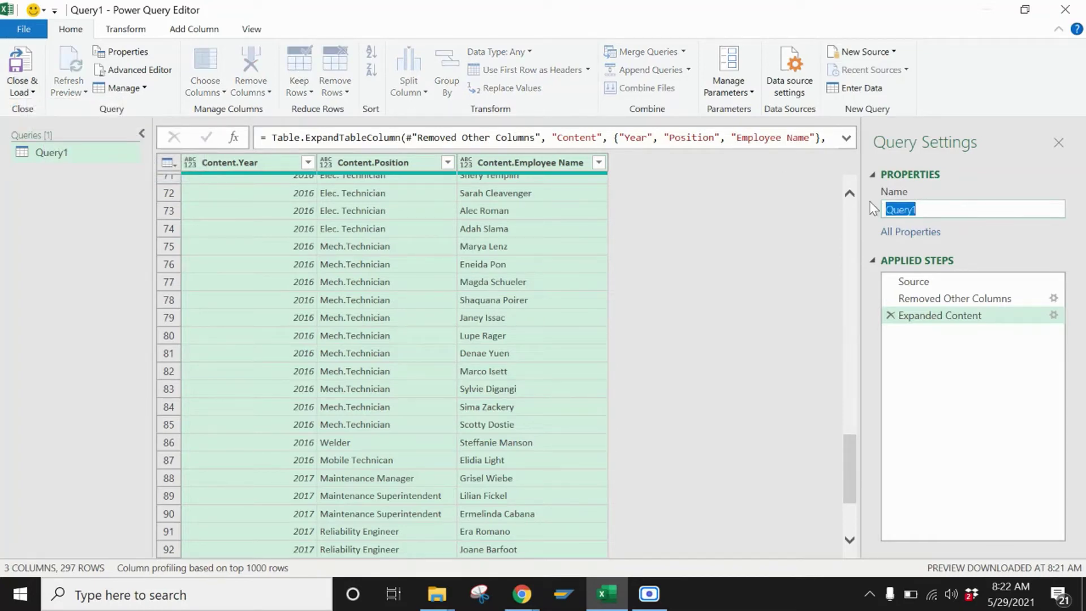
type("Summary")
left_click(27, 92)
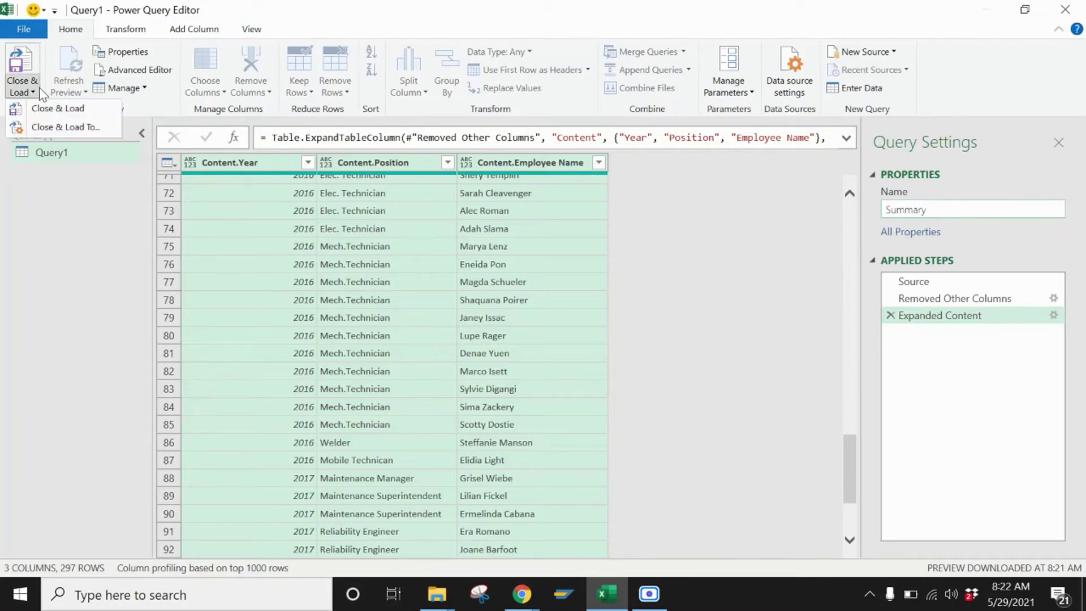
left_click(50, 109)
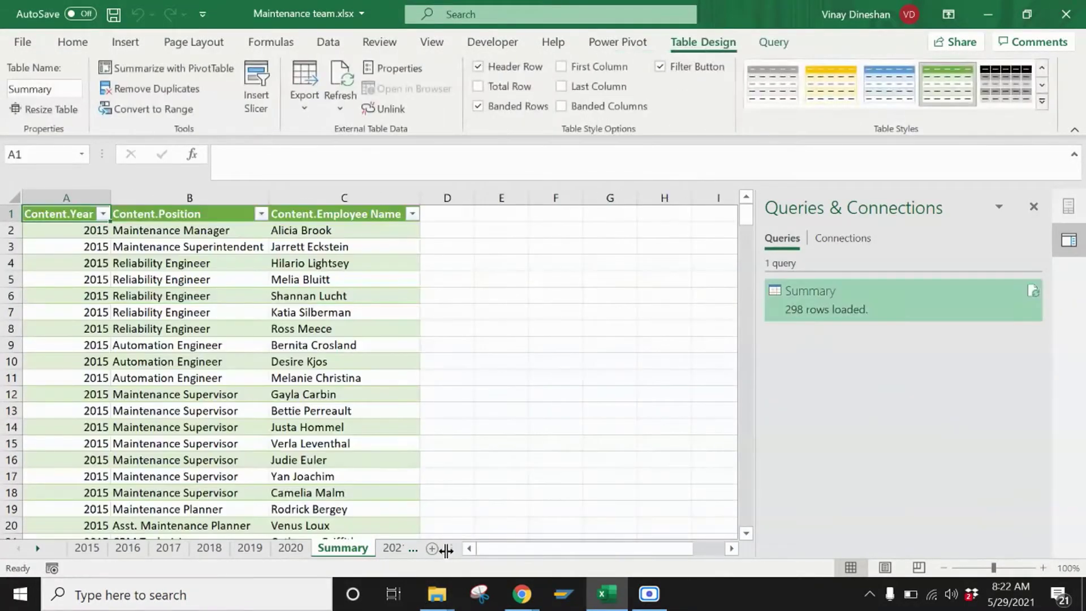
Step: Reorder the sheets so that Summary comes directly after 2021, and open the Summary sheet
left_click_drag(446, 548, 535, 549)
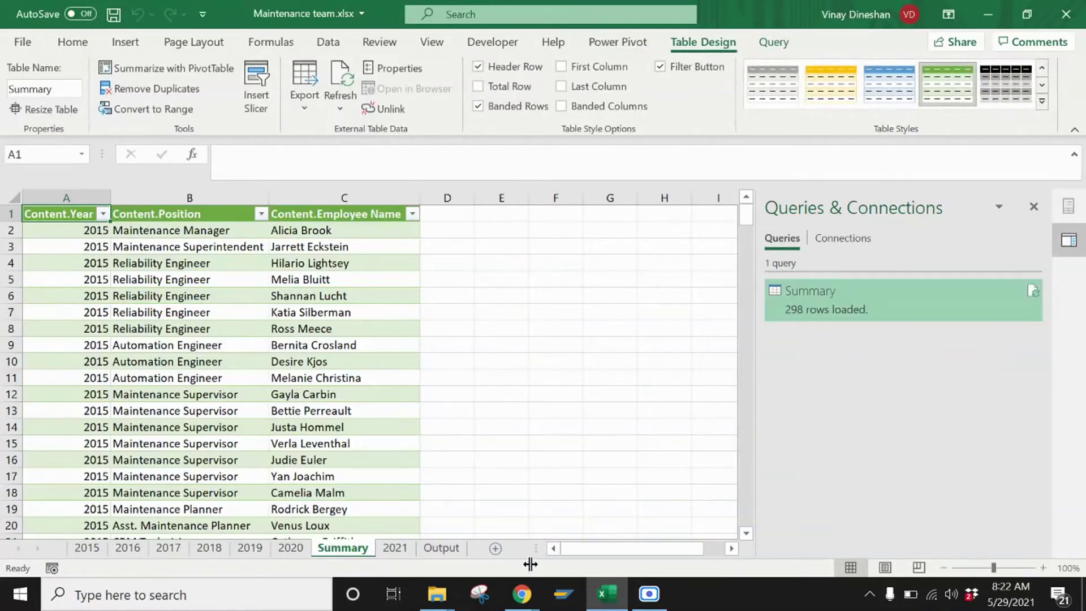
left_click(395, 547)
left_click_drag(319, 553, 318, 551)
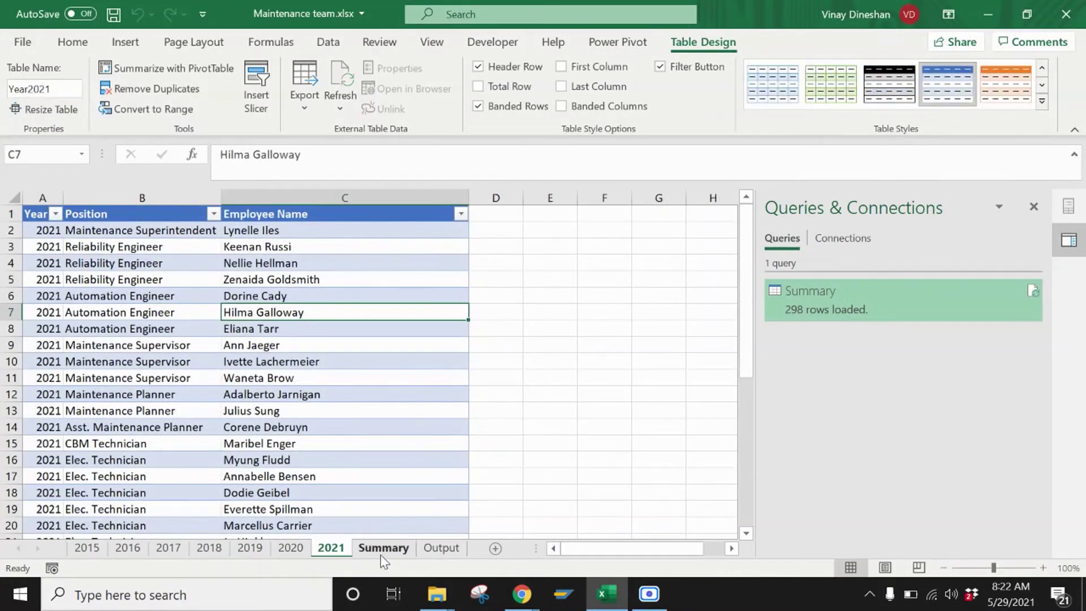
left_click(385, 549)
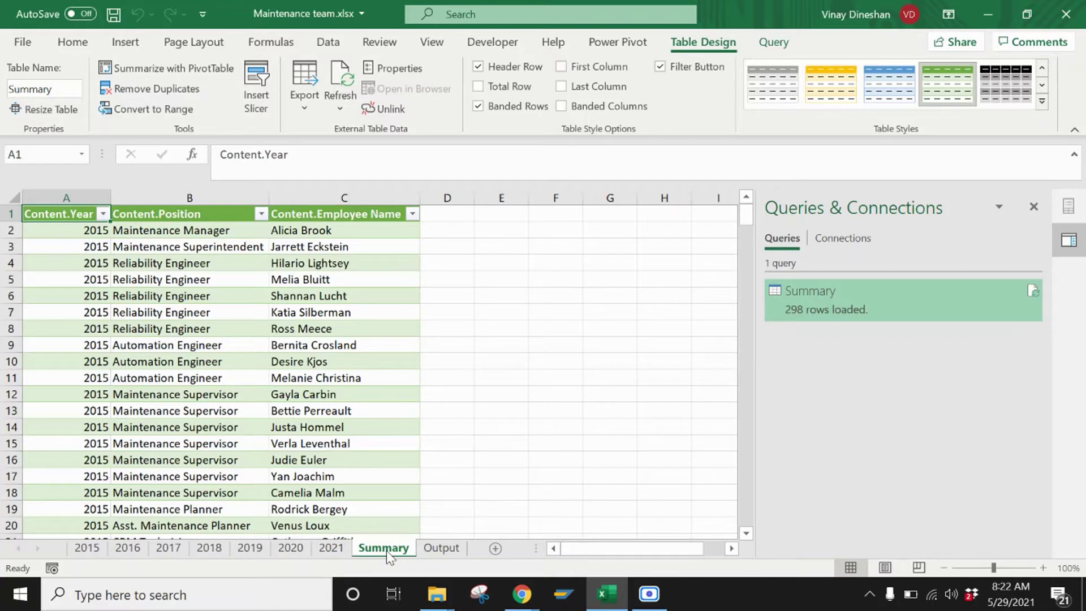
Step: Replace the Maintenance Manager's employee name in cell C2 of sheet 2015 with a different name
left_click(85, 548)
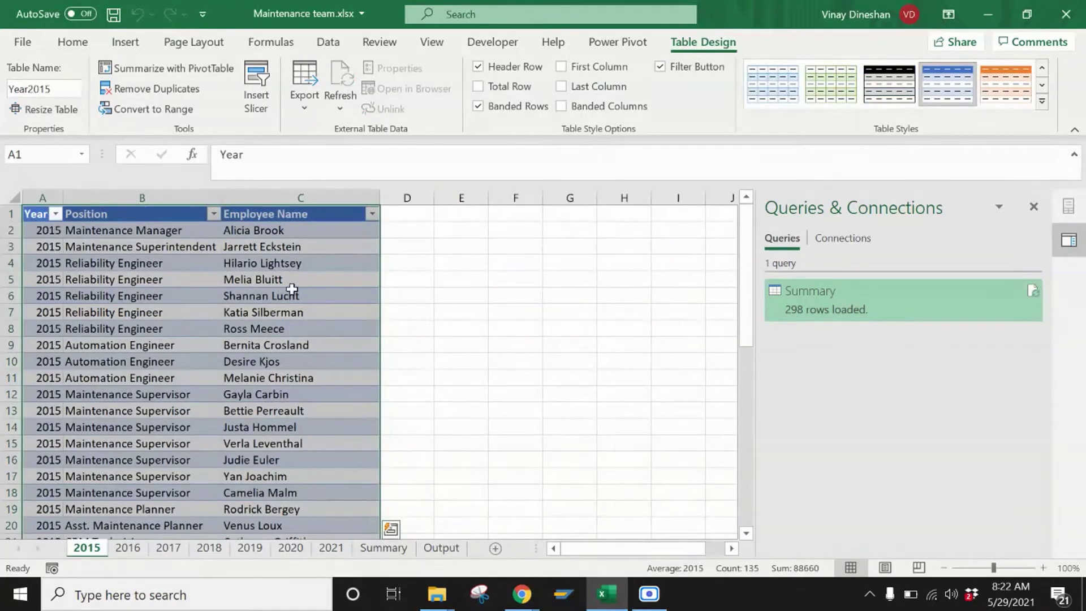
left_click(271, 234)
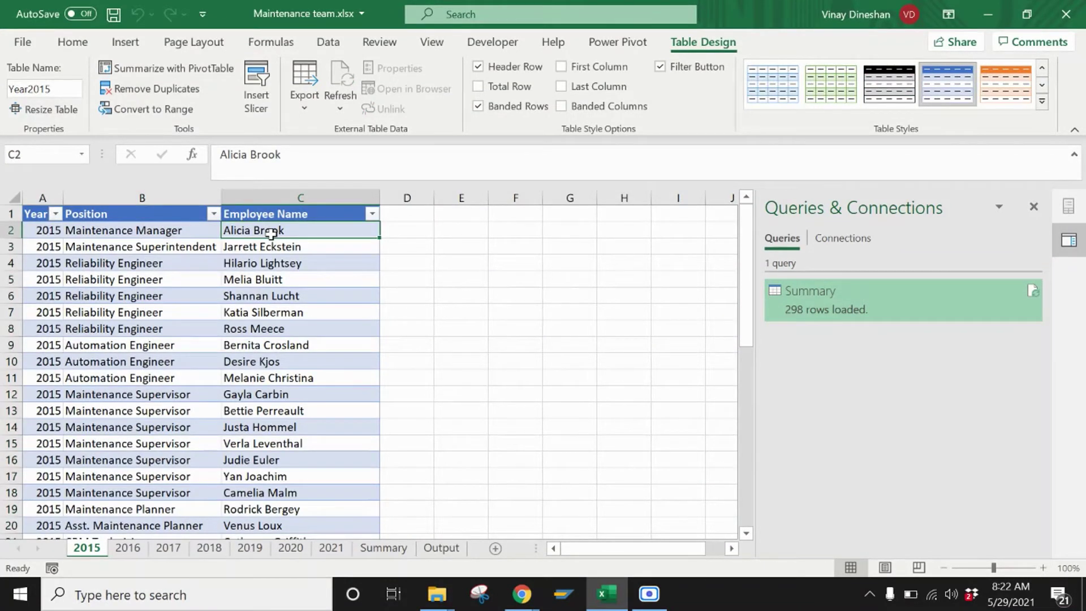
left_click(397, 548)
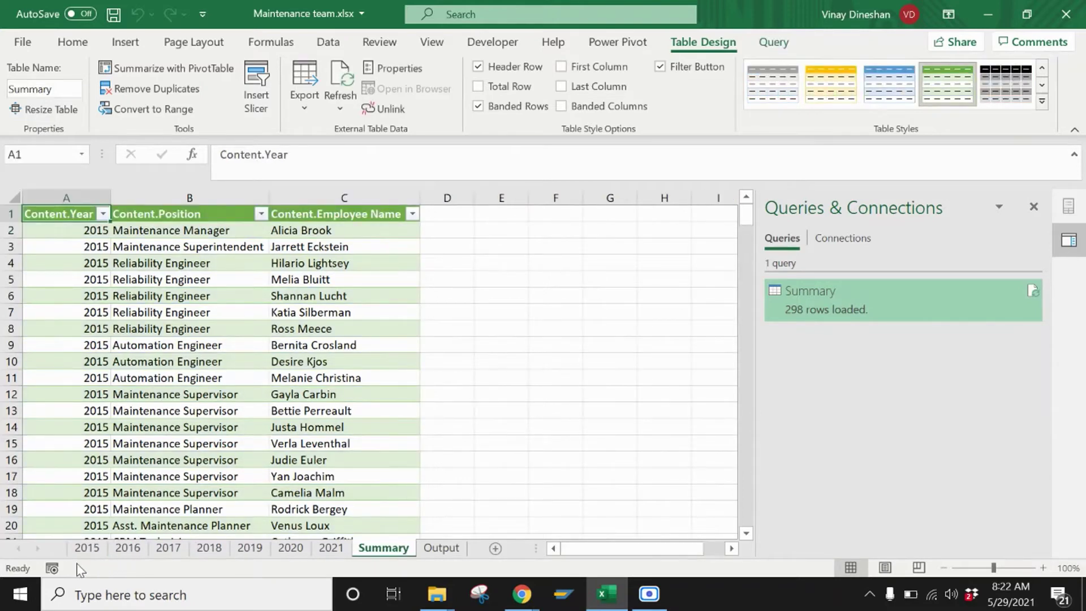
left_click(85, 548)
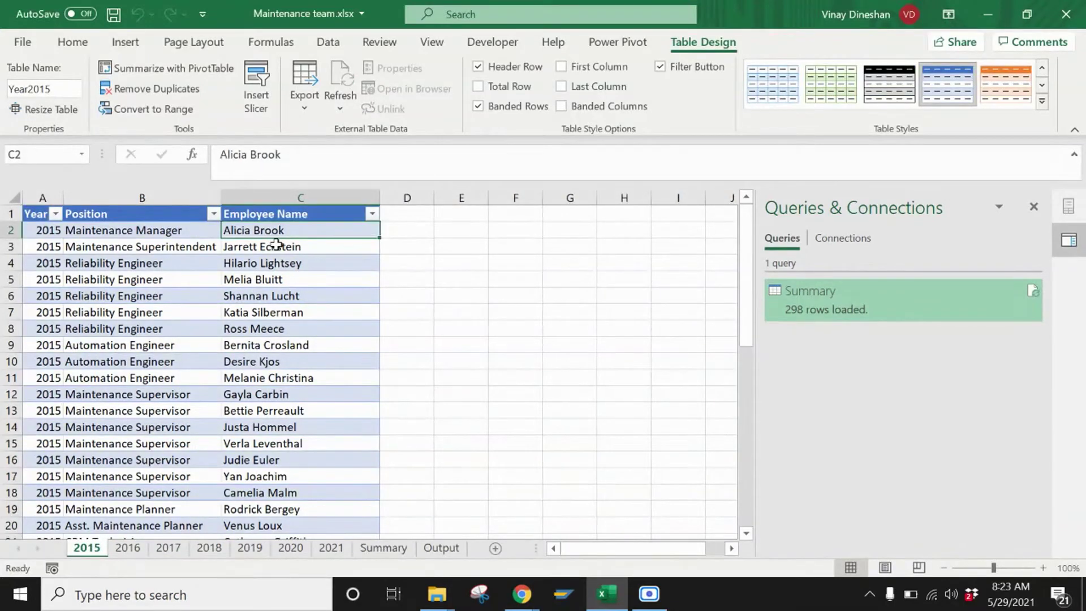
type("Tech")
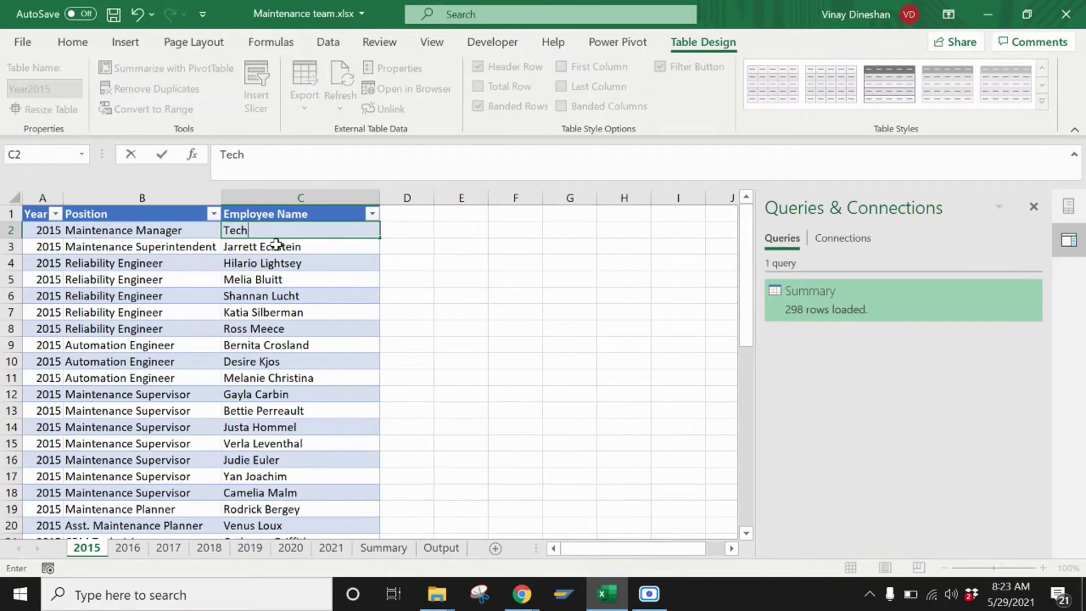
type("y Gyan")
key("Return")
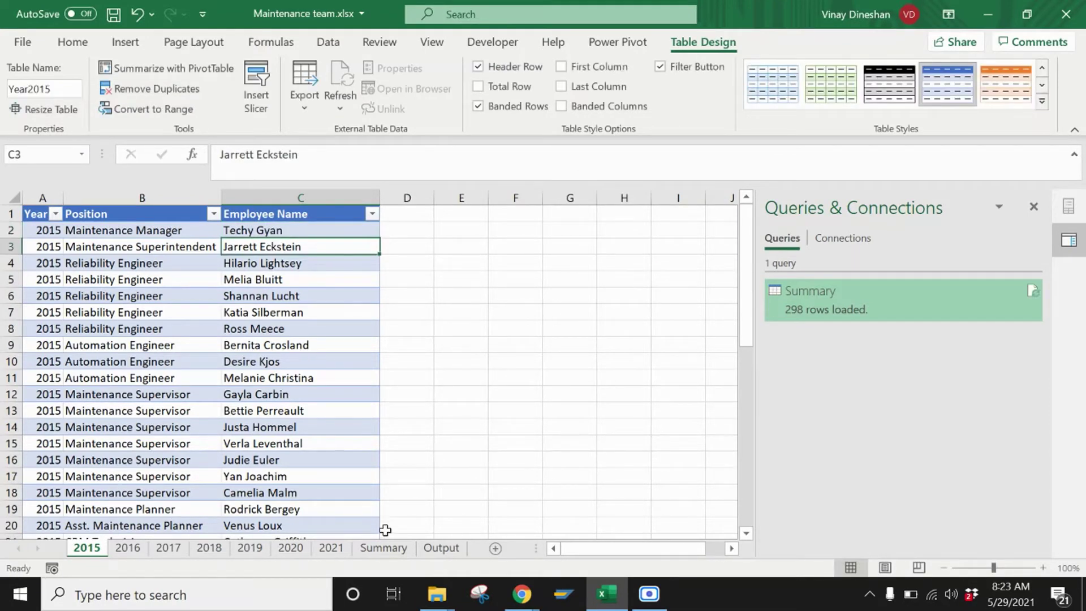
Step: Refresh the Summary table to bring in the edited source data
left_click(390, 549)
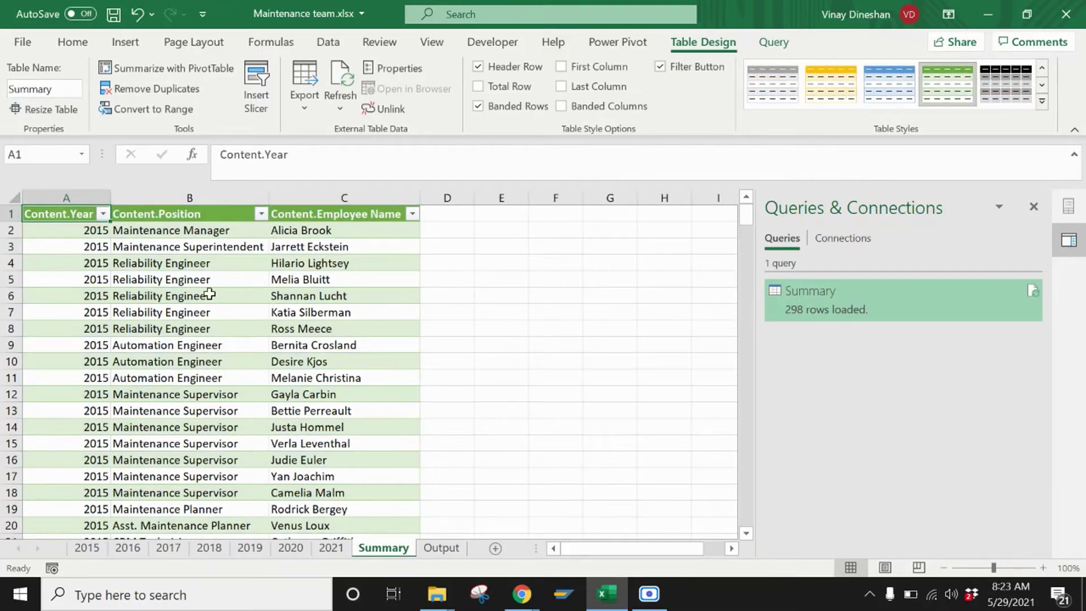
left_click(340, 107)
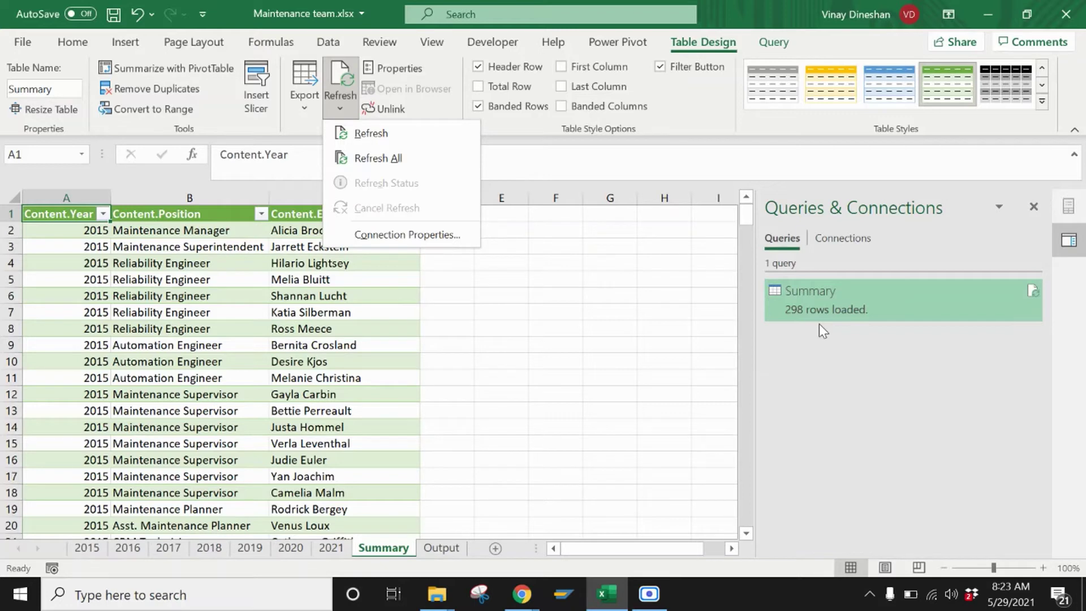
left_click(394, 133)
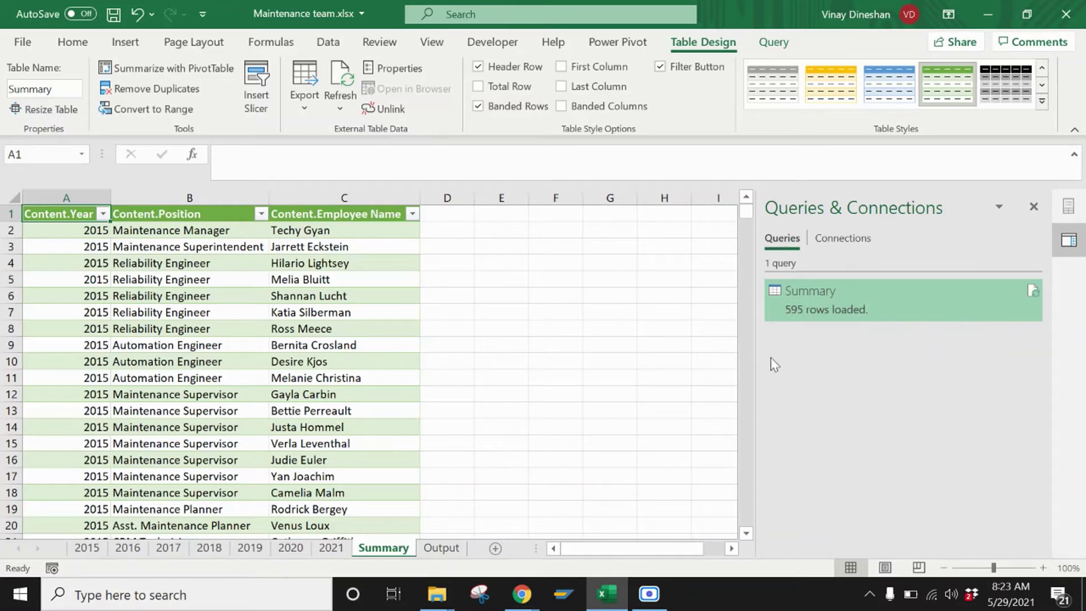
Step: Open the Summary query for editing and go back to its Source step
mouse_move(838, 307)
mouse_move(894, 303)
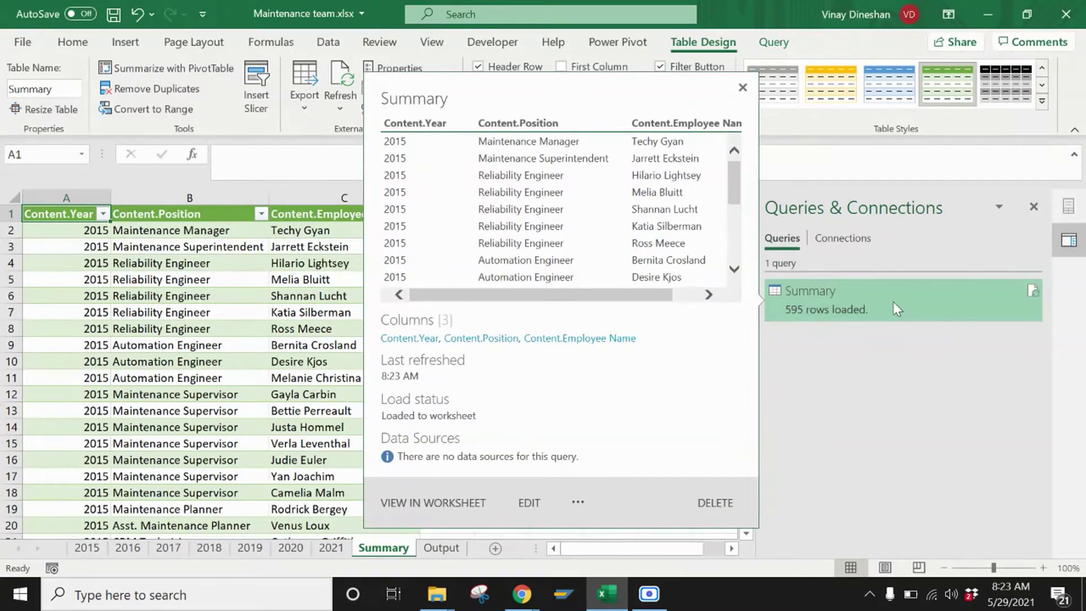
right_click(893, 308)
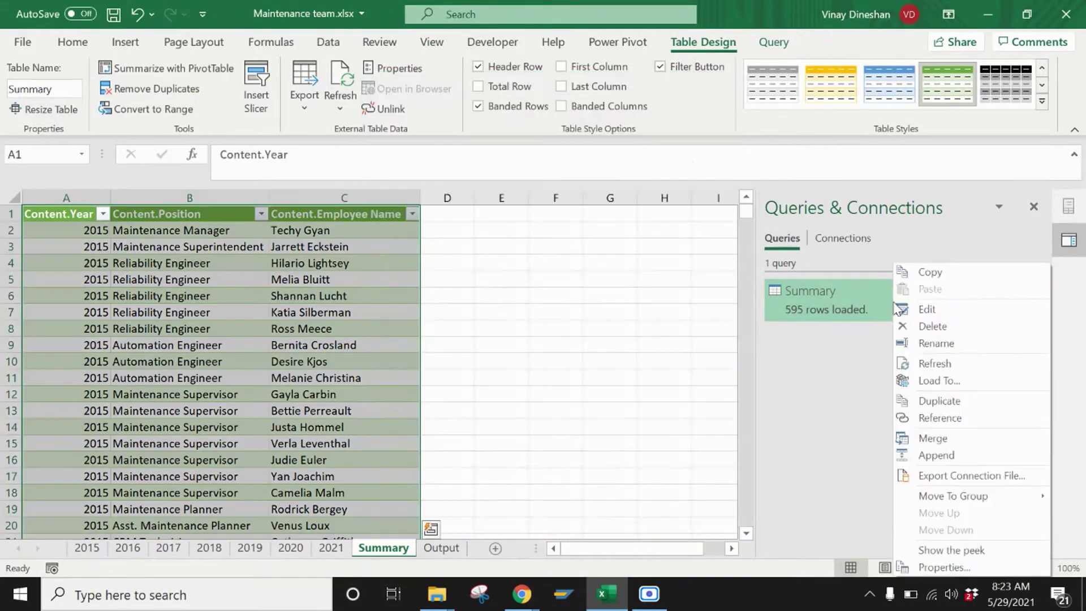
left_click(928, 310)
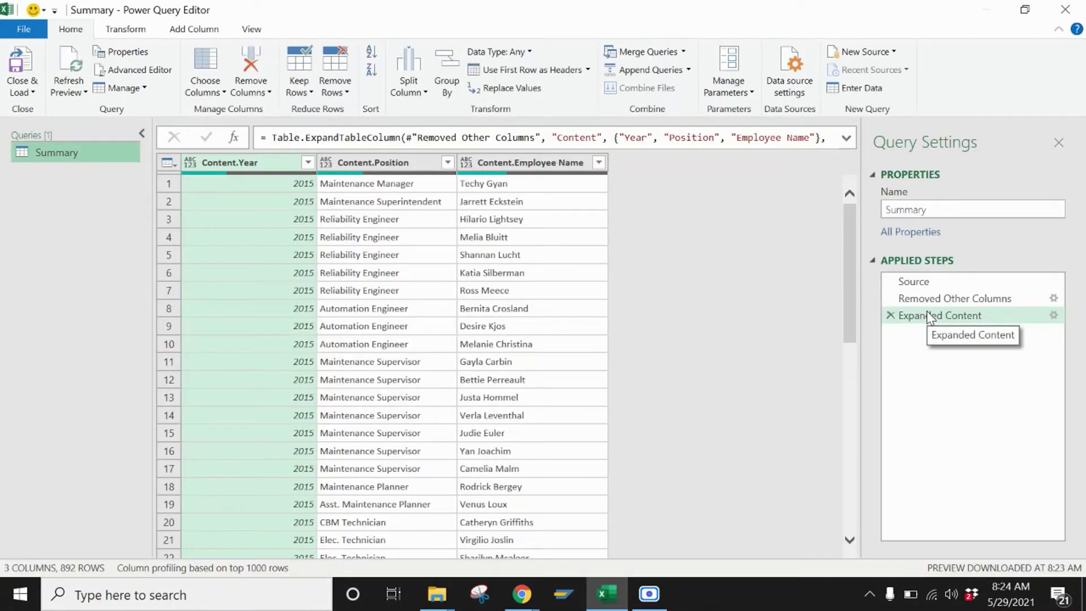
left_click(924, 280)
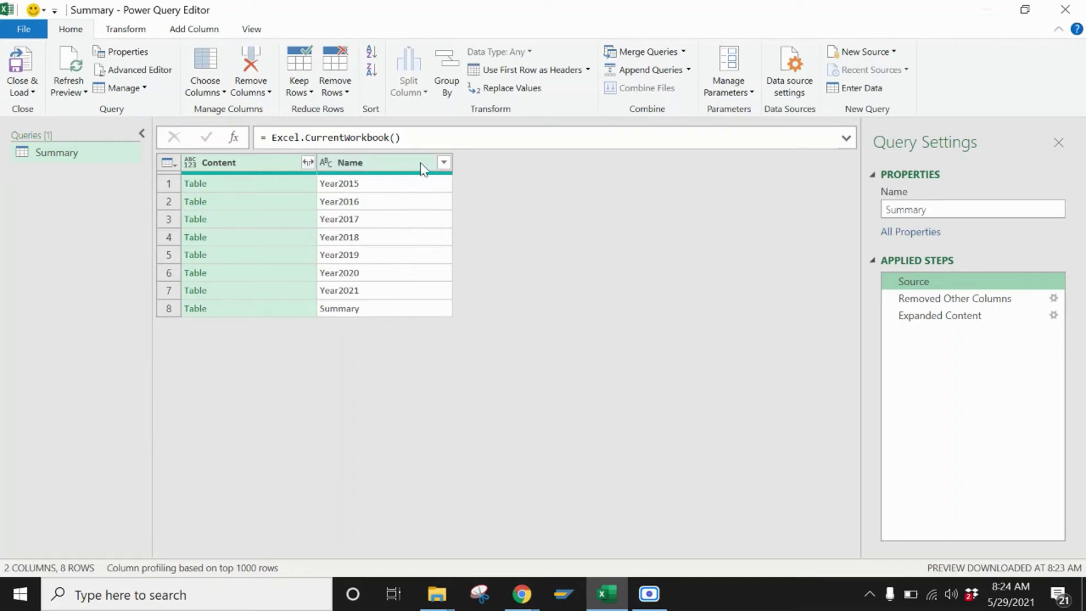
Step: Insert a filter step after Source that keeps only rows where Name begins with "Year"
left_click(444, 164)
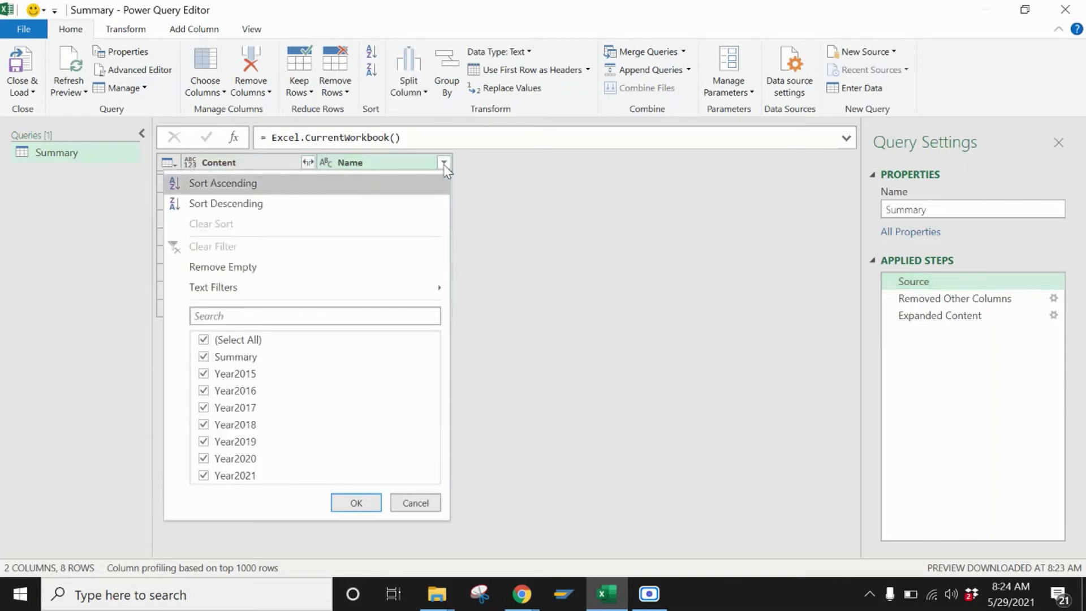
mouse_move(389, 286)
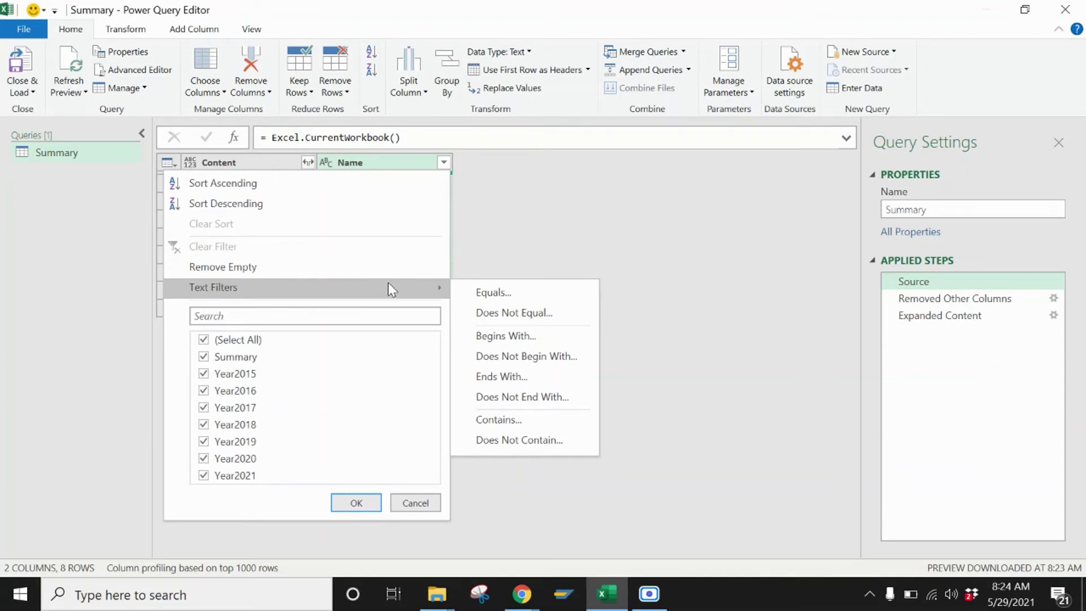
left_click(537, 335)
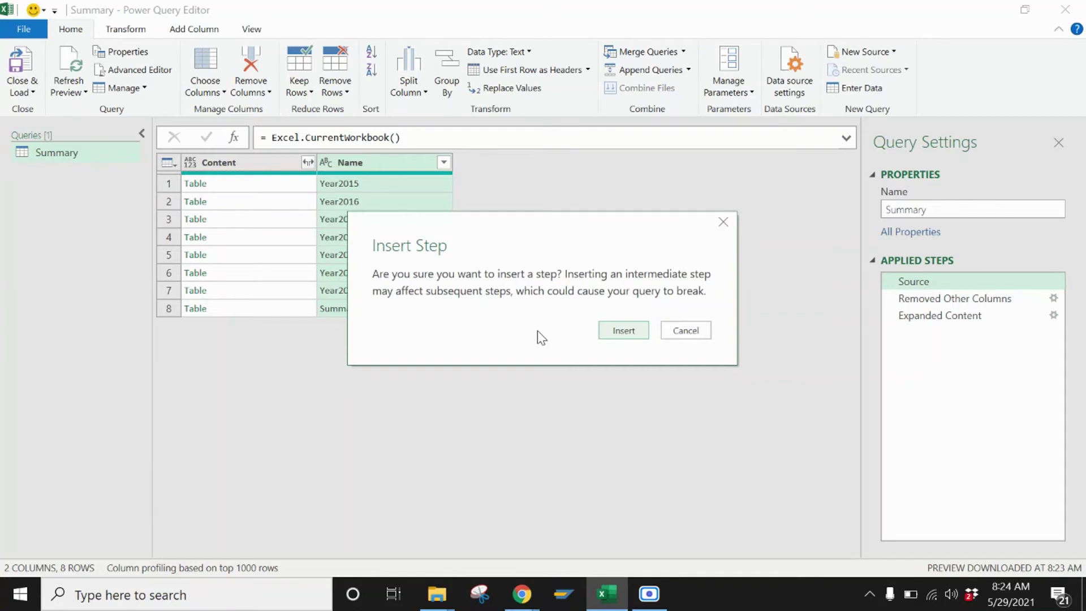
left_click(623, 330)
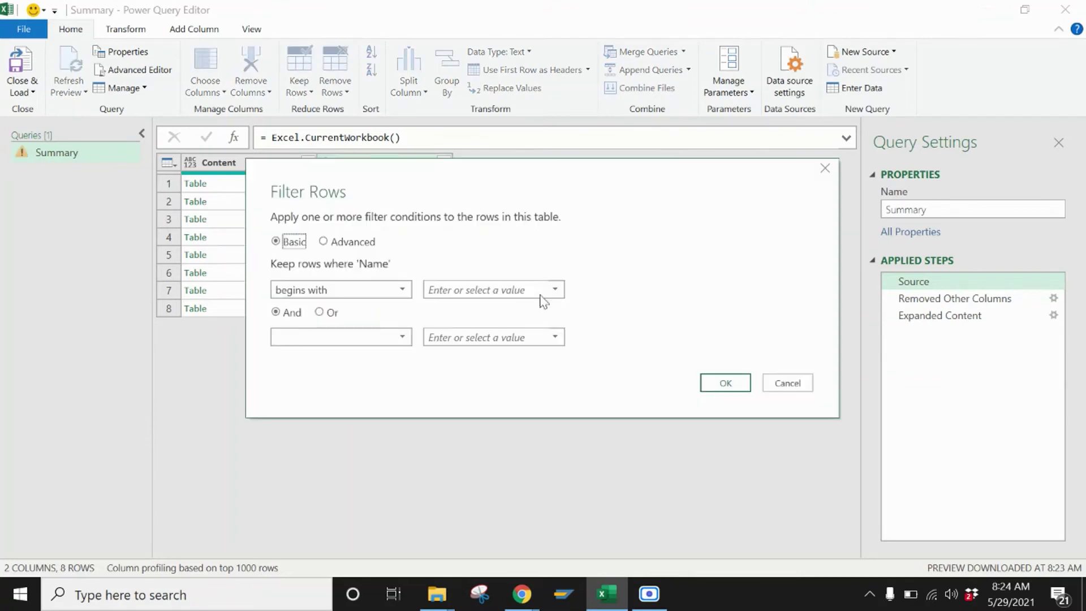
left_click_drag(437, 177, 607, 280)
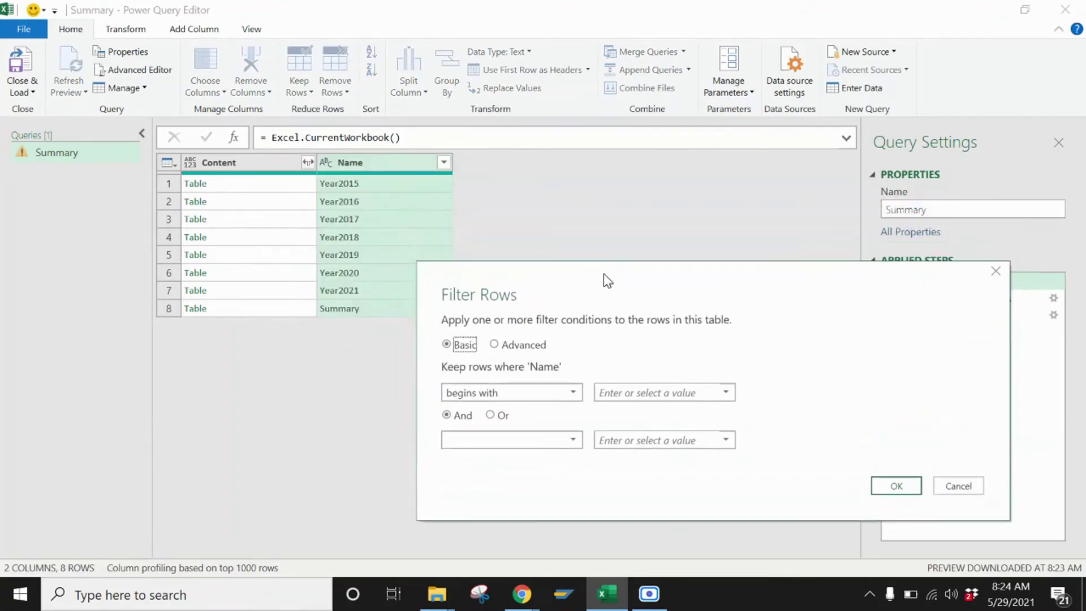
left_click(652, 391)
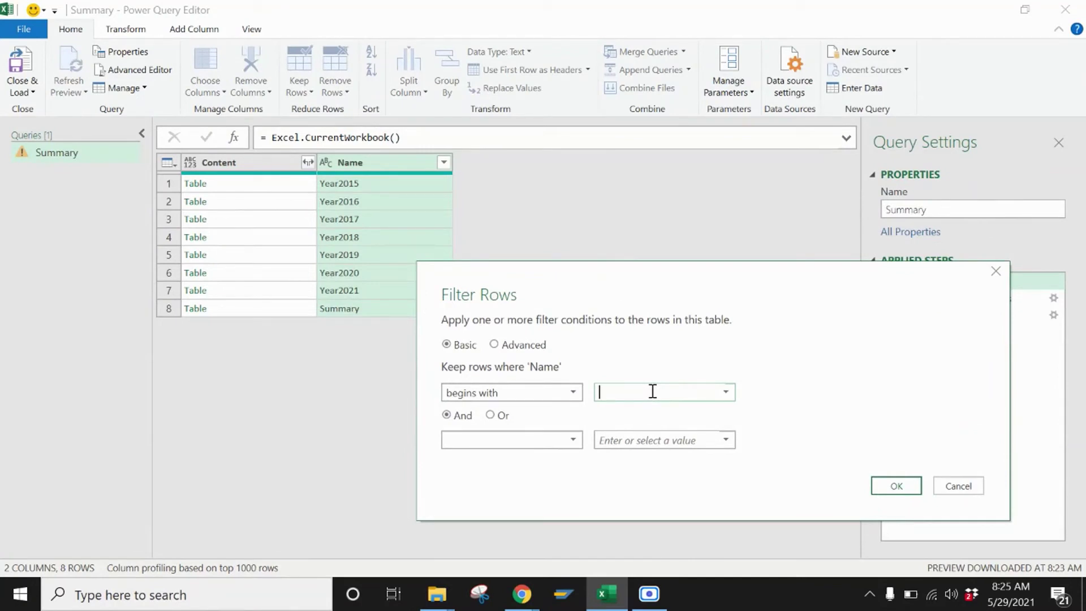
type("Year")
left_click(896, 486)
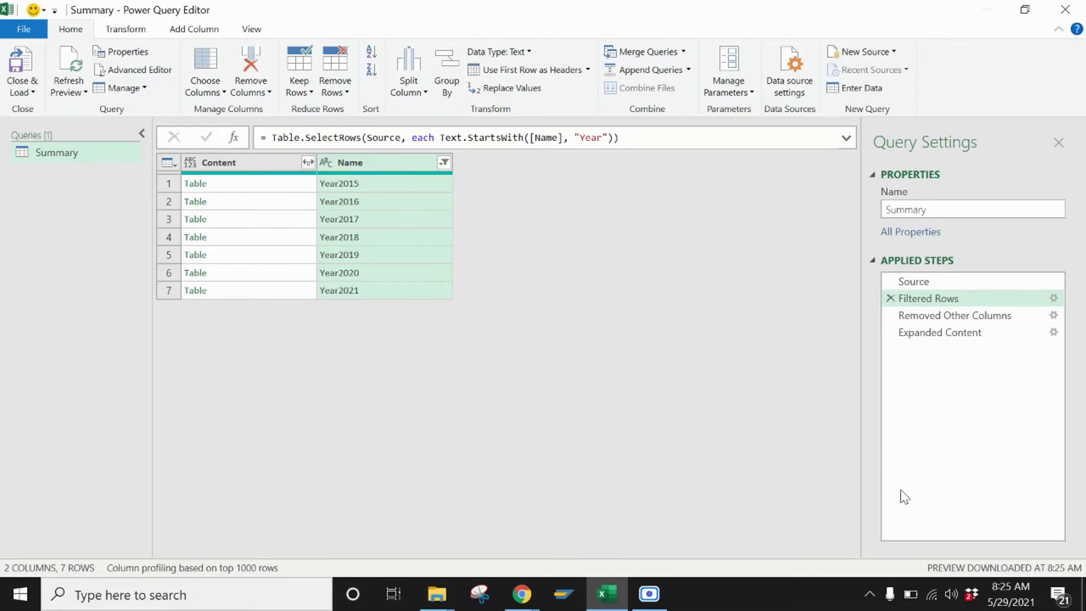
Step: Close the query editor and load the filtered Summary query back into the workbook
left_click(35, 93)
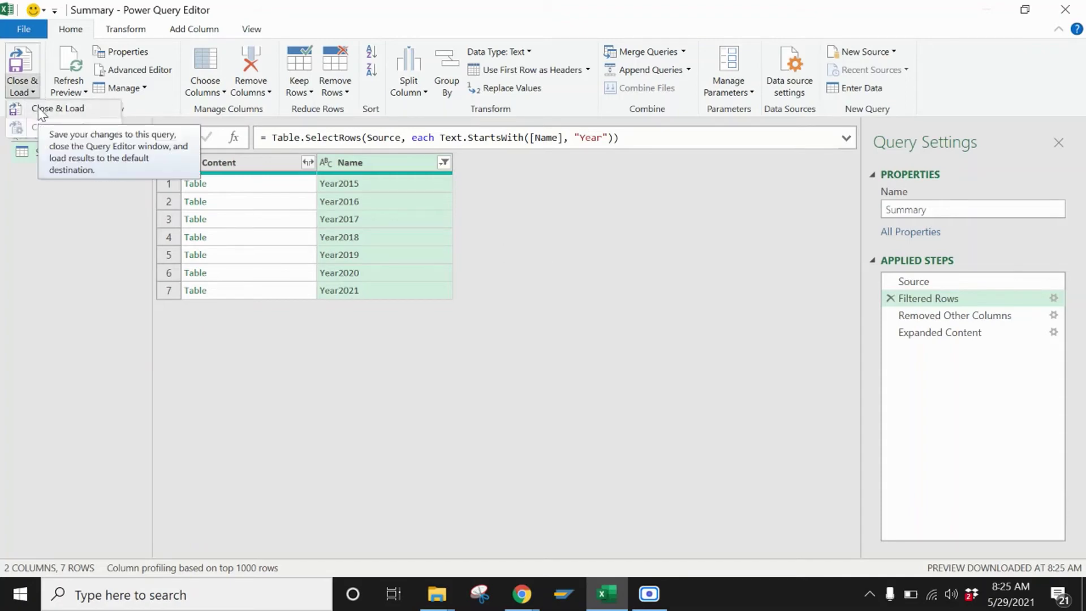
left_click(50, 109)
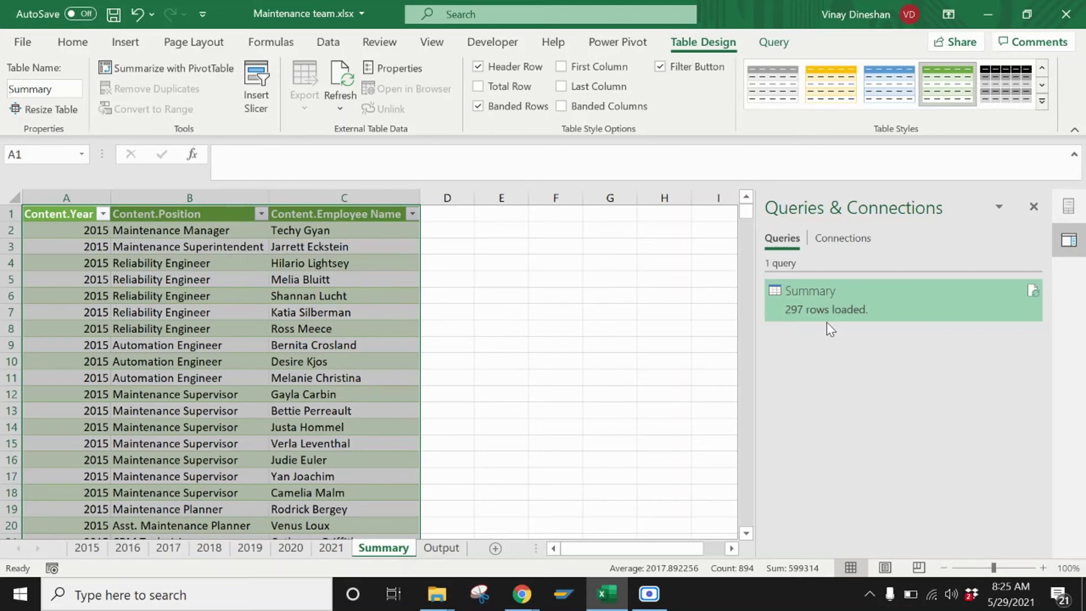
left_click(334, 376)
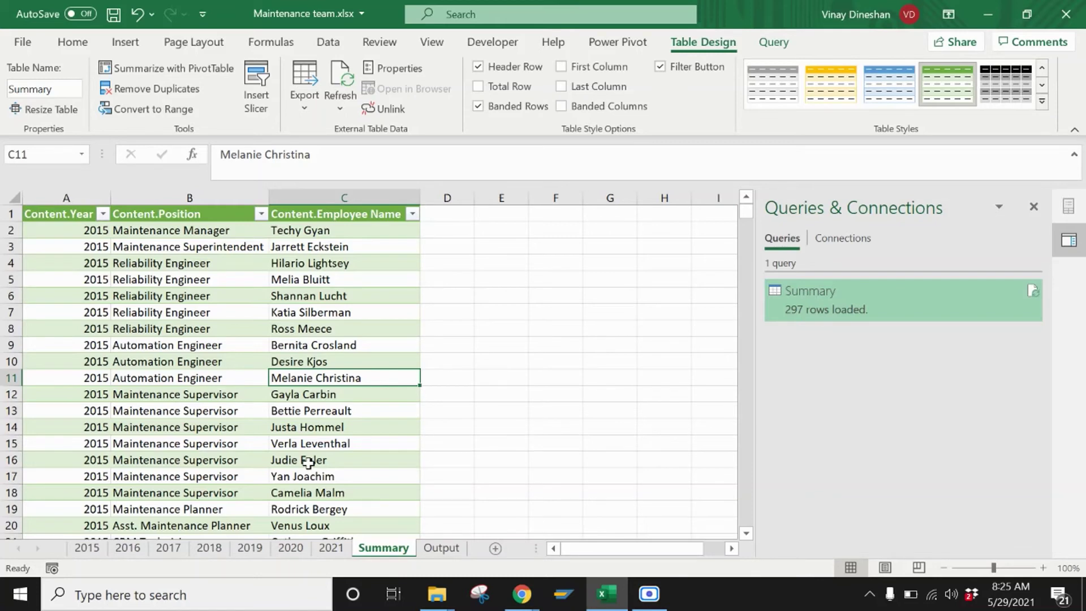
Step: Change the Summary query's load destination to a PivotTable Report on a new worksheet, accepting deletion of the existing table
left_click(830, 312)
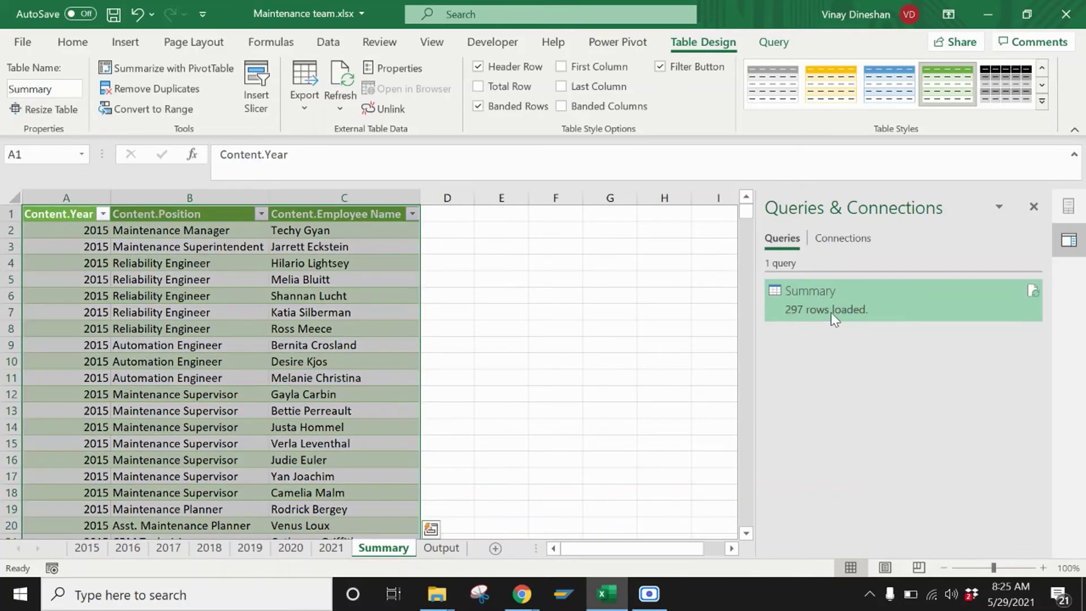
right_click(830, 313)
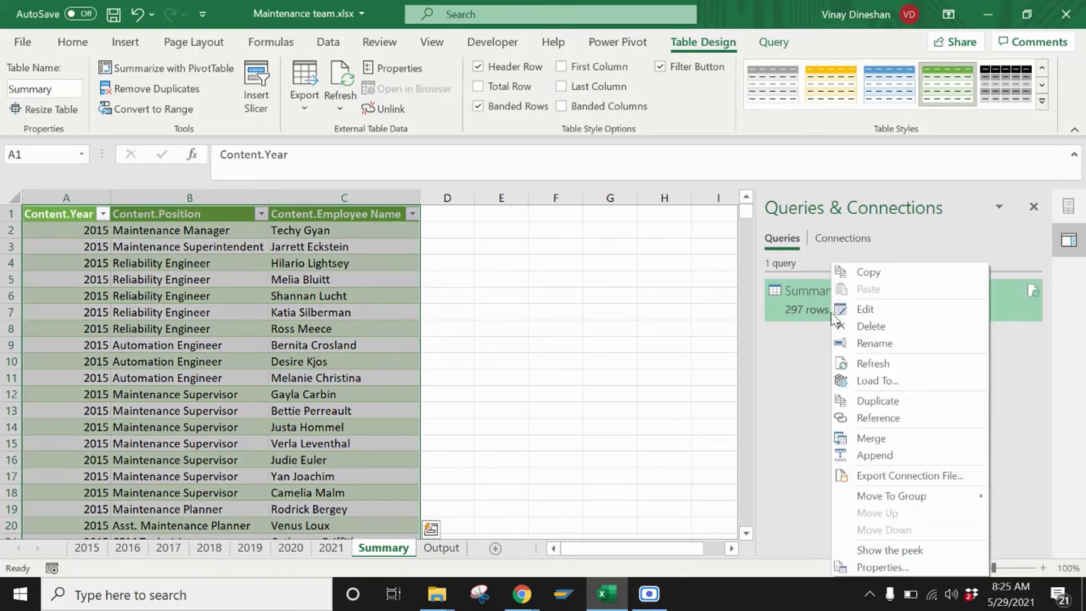
left_click(913, 380)
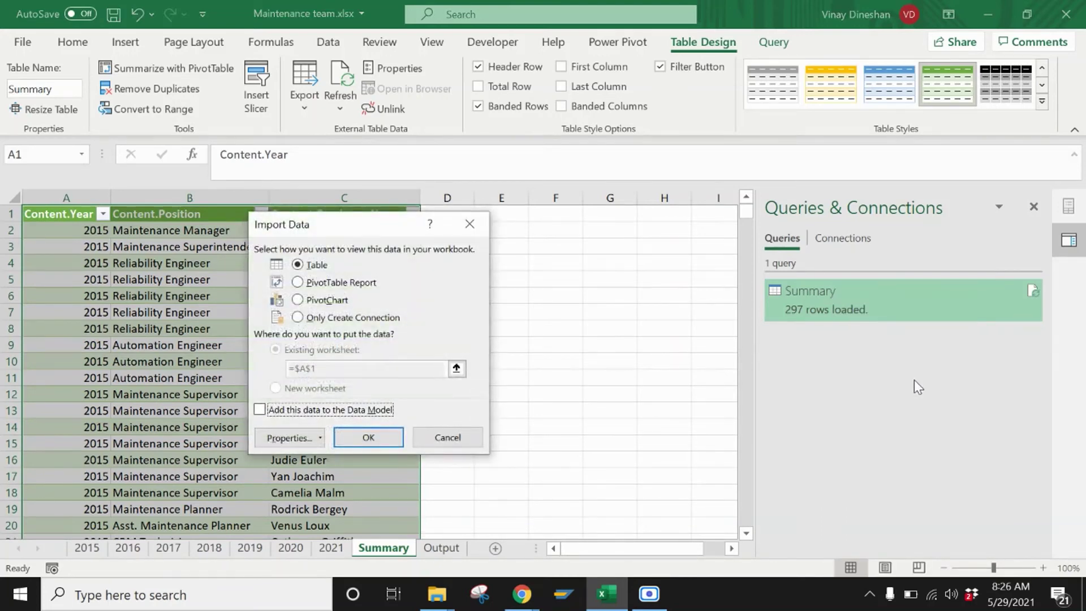
left_click(348, 288)
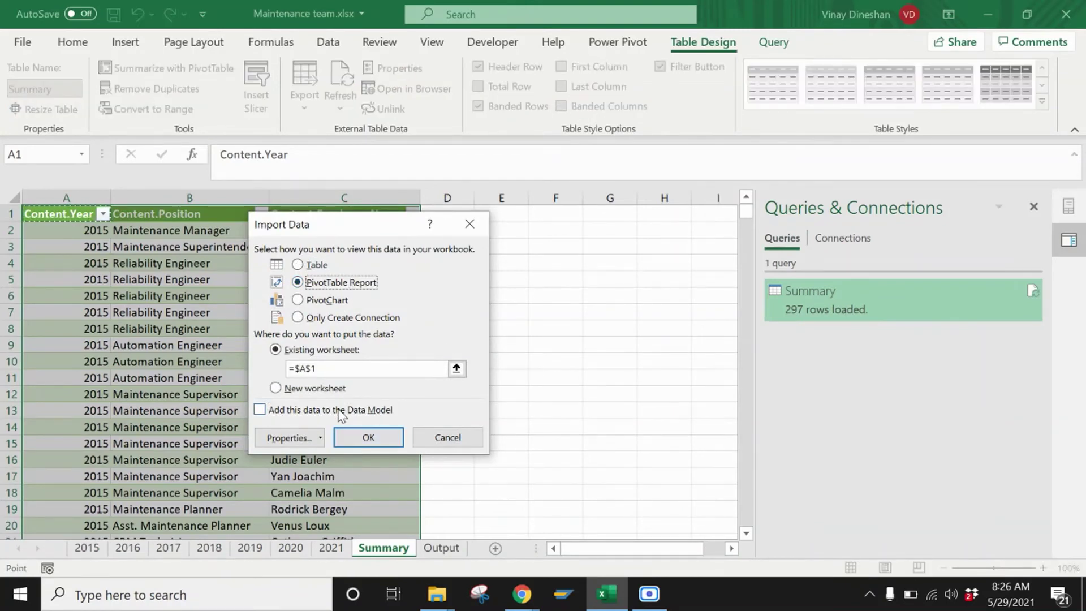
left_click(310, 389)
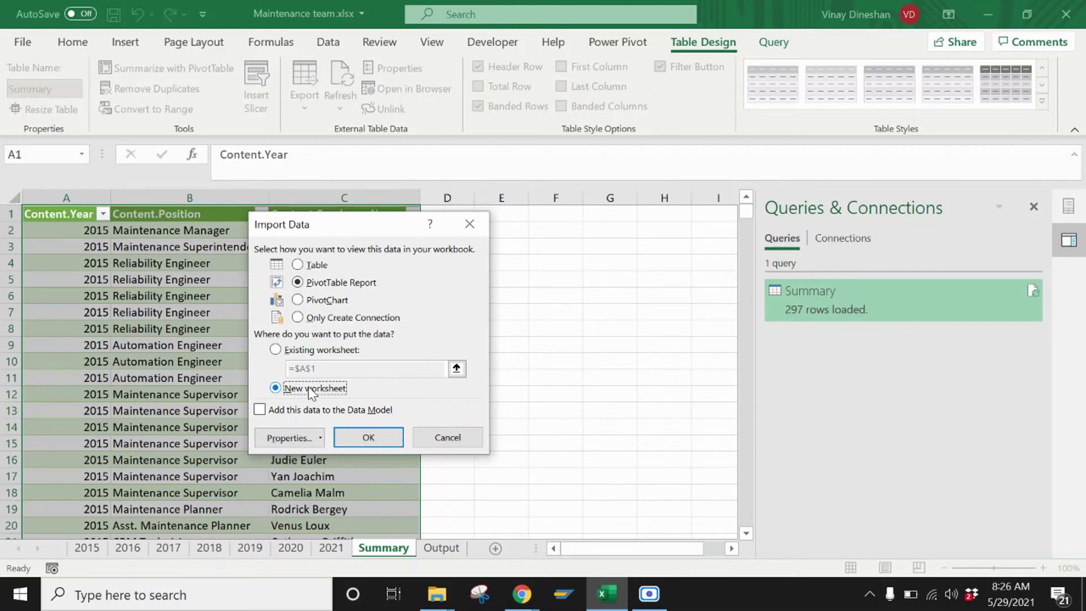
left_click(375, 437)
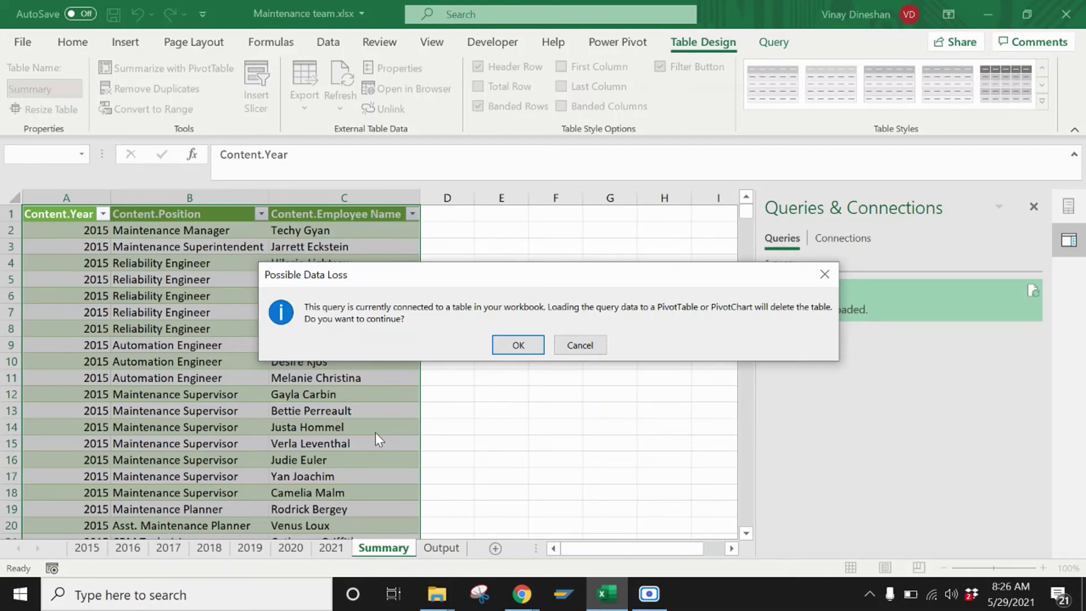
left_click(518, 346)
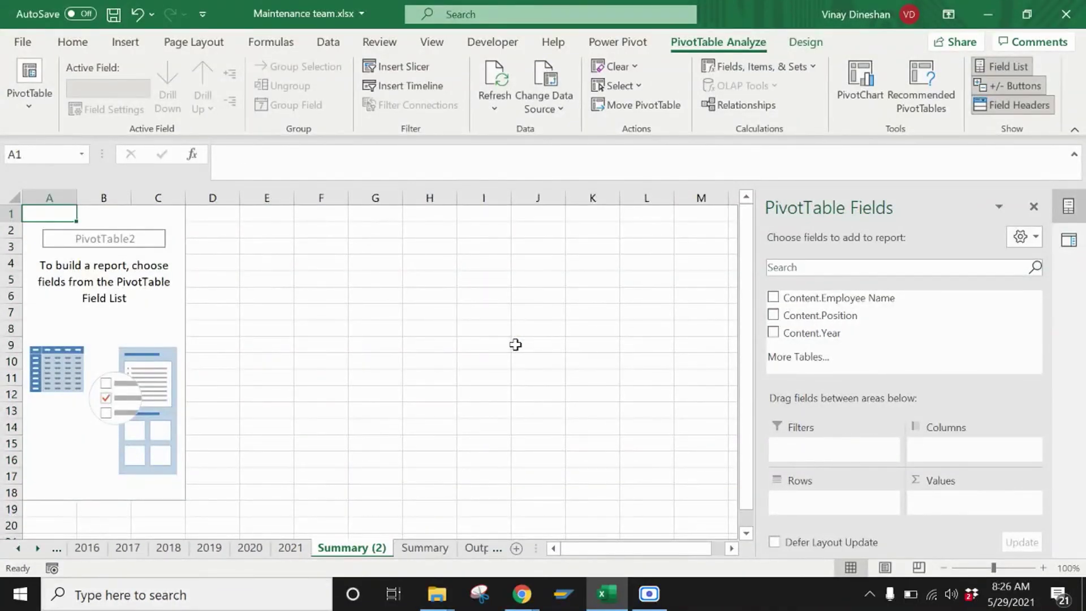
Step: Check the Summary and Output sheets, and build the Summary (2) pivot with Content.Year as rows and the count of Content.Employee Name as values
left_click(433, 553)
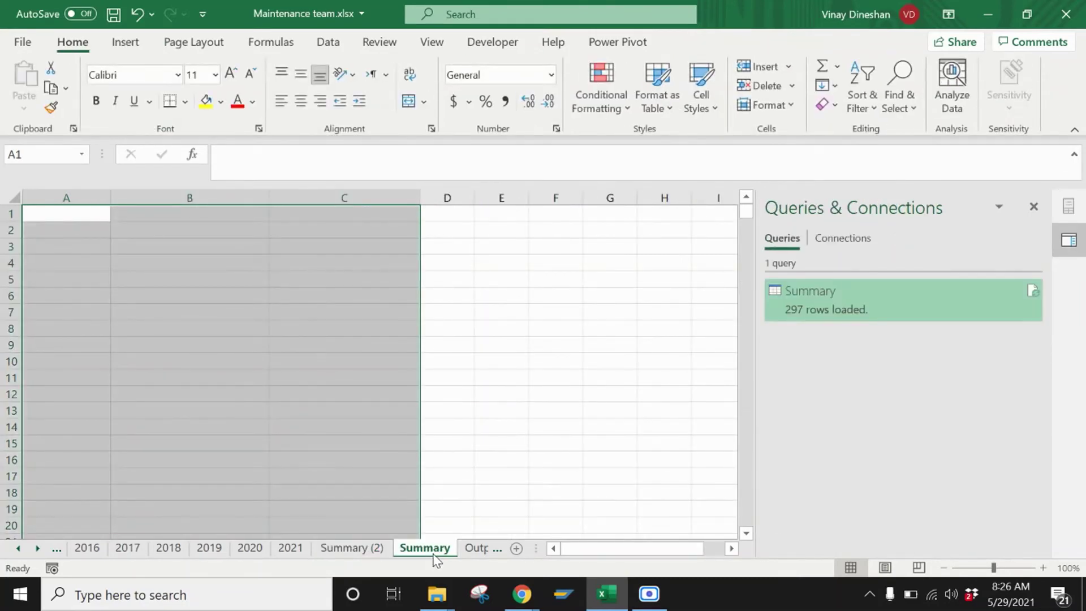
left_click(351, 547)
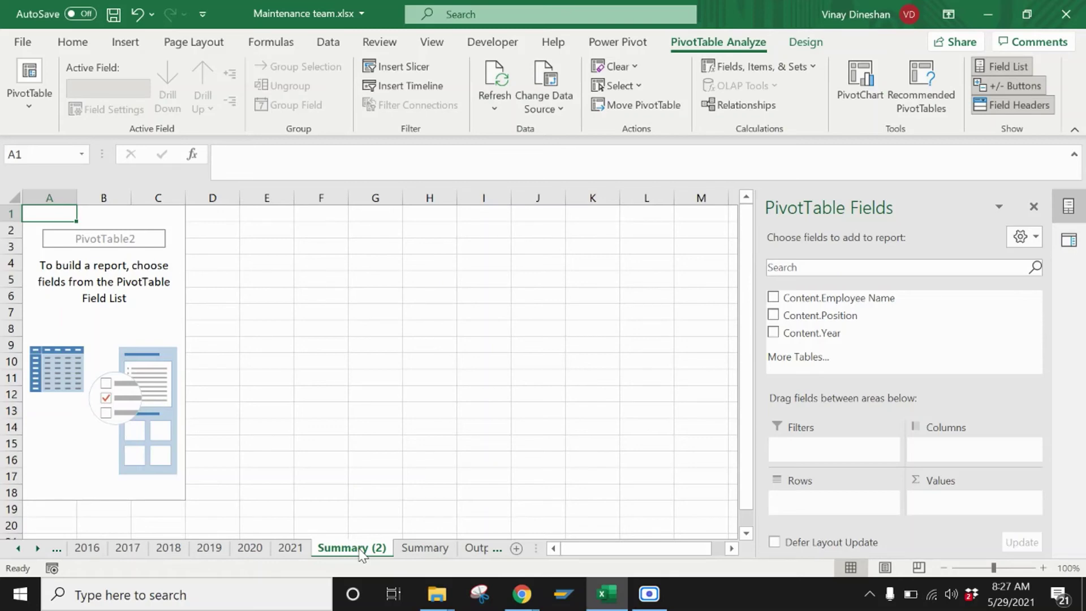
left_click(476, 548)
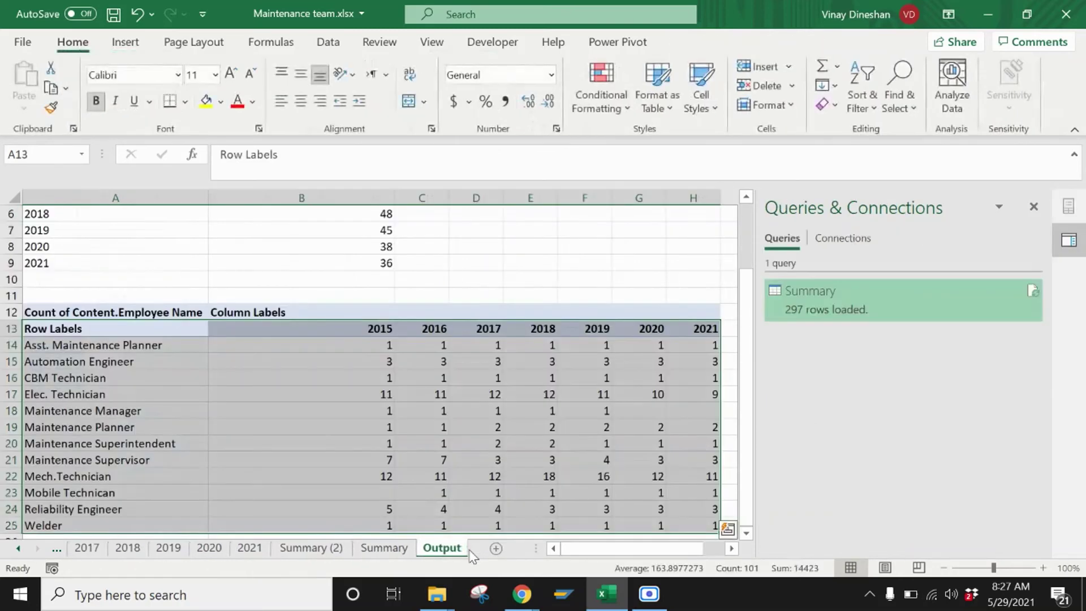
scroll(746, 339, "up", 2)
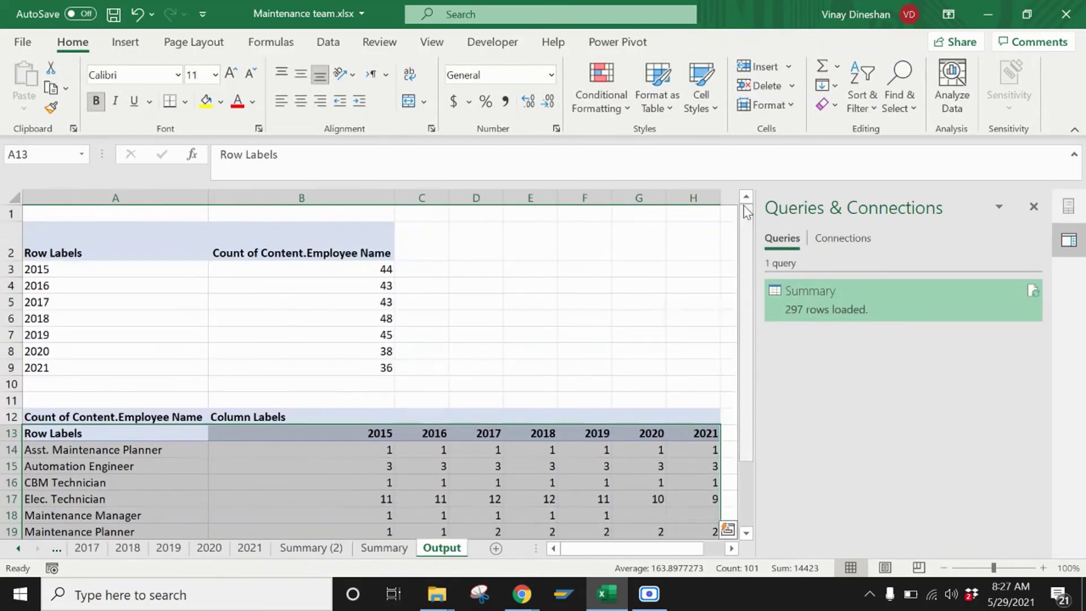
left_click(310, 549)
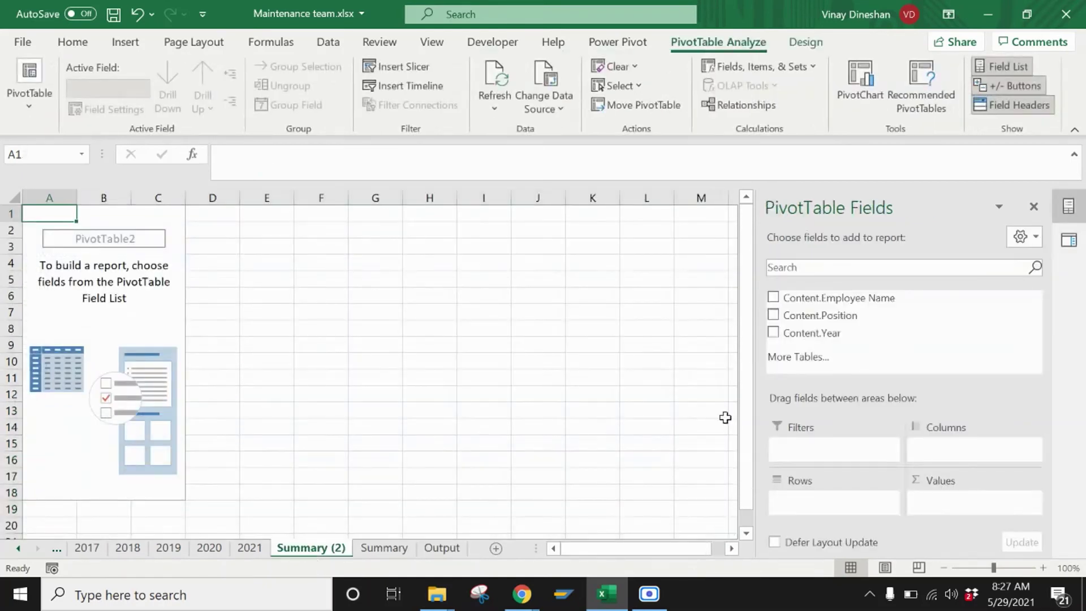
left_click(772, 333)
left_click_drag(989, 500, 862, 499)
left_click(772, 297)
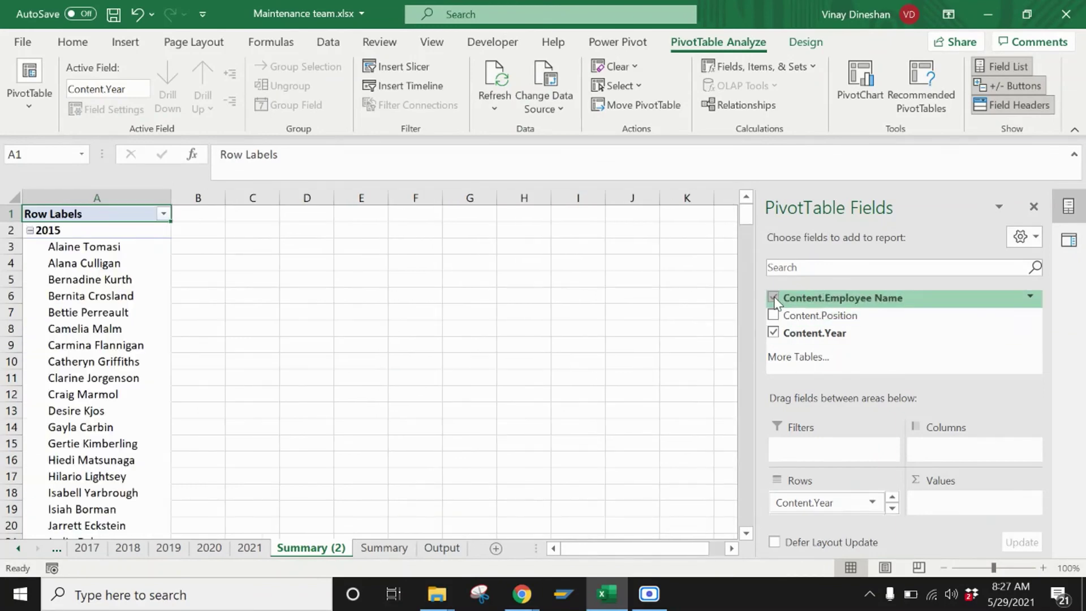
left_click(891, 507)
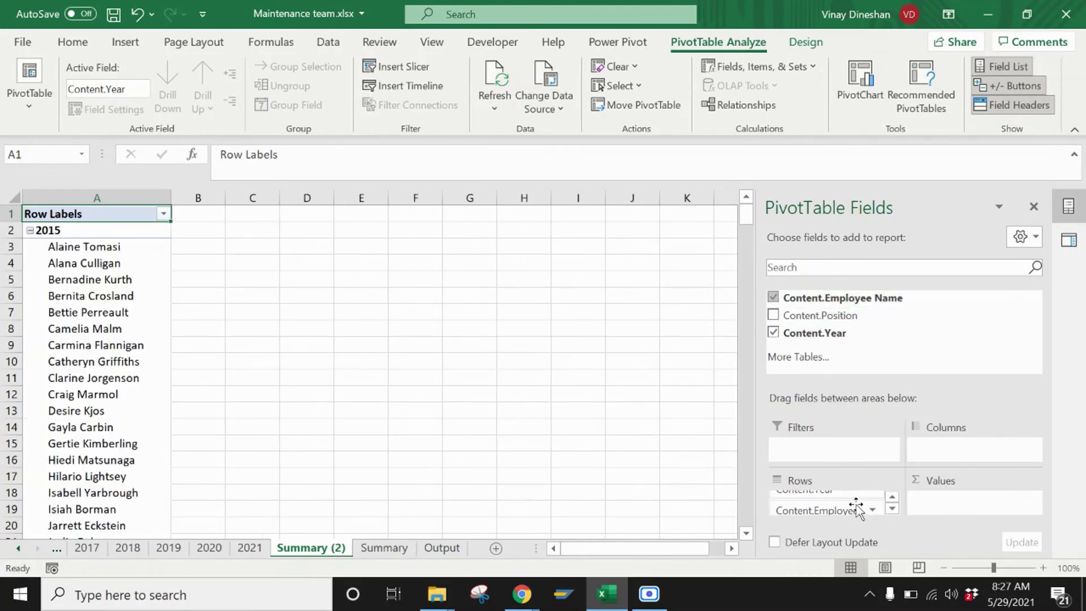
left_click_drag(850, 512, 993, 515)
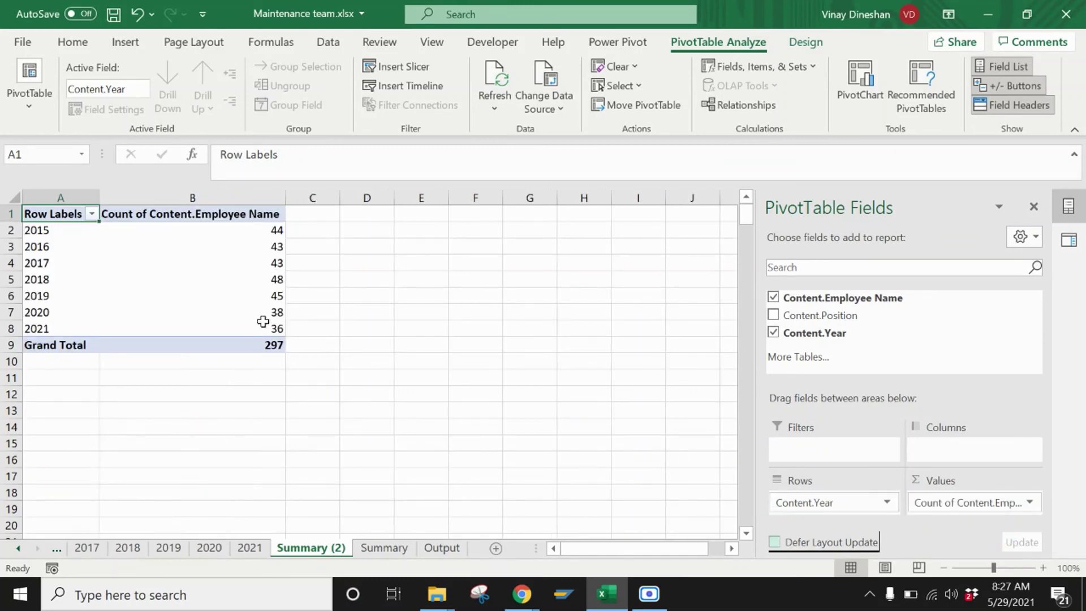
Step: Copy the headcount-by-year pivot table and paste the duplicate at cell A12 of the same sheet
left_click_drag(267, 352, 34, 218)
key("ctrl+c")
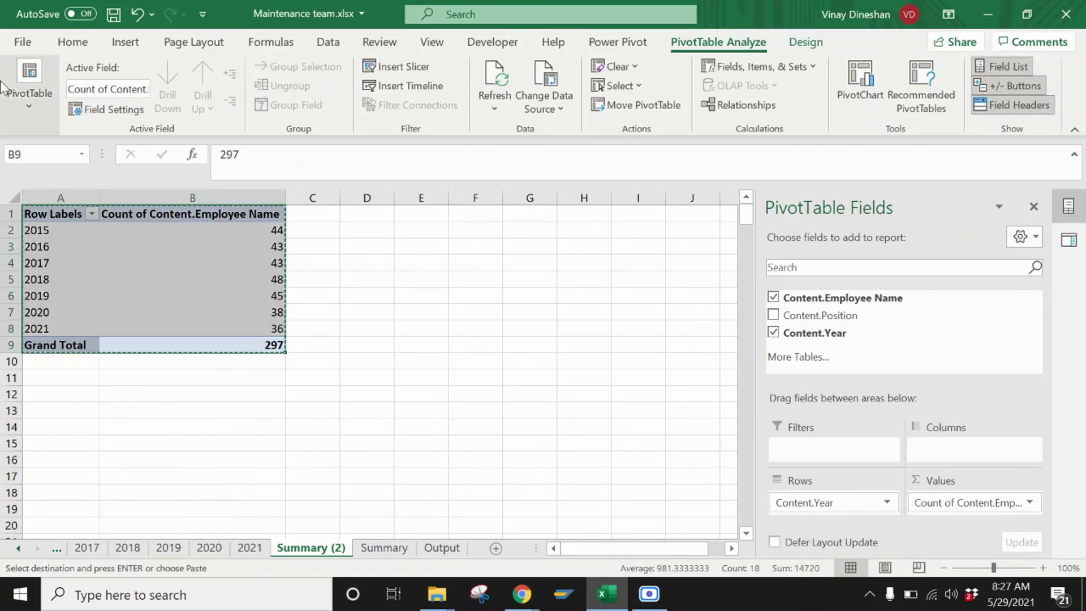
left_click(49, 390)
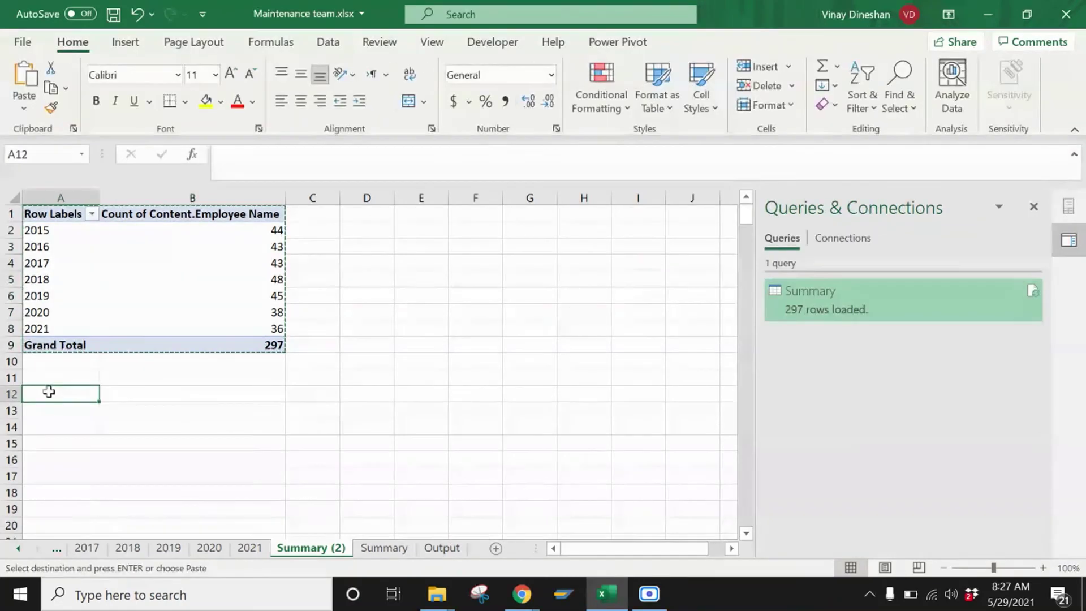
key("ctrl+v")
Step: Rearrange the duplicate pivot with Content.Position as rows, Content.Year as columns and the count of Content.Employee Name as values
left_click(49, 443)
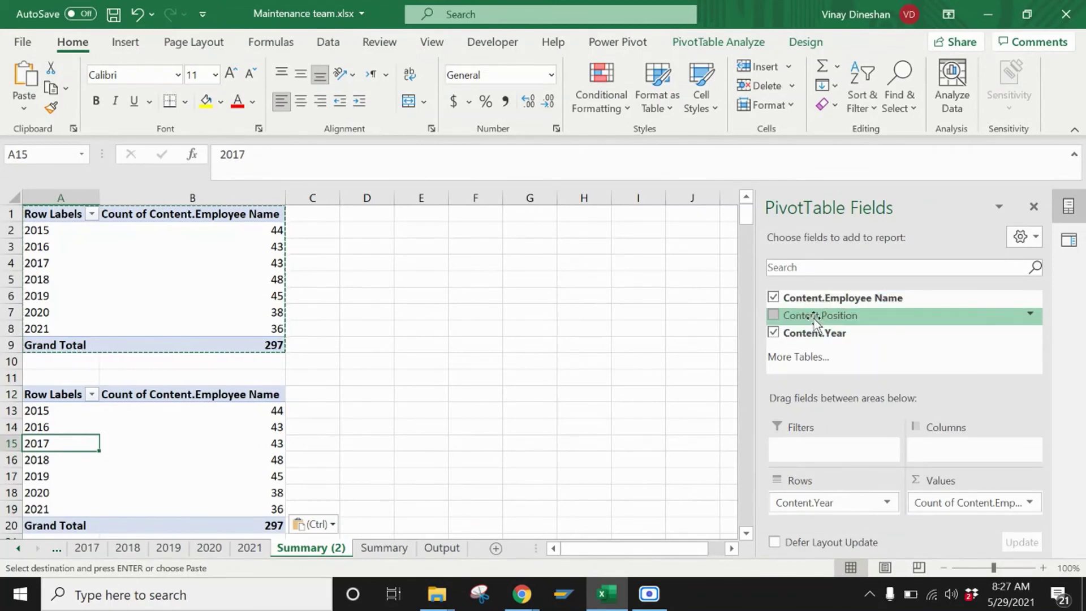
left_click(773, 297)
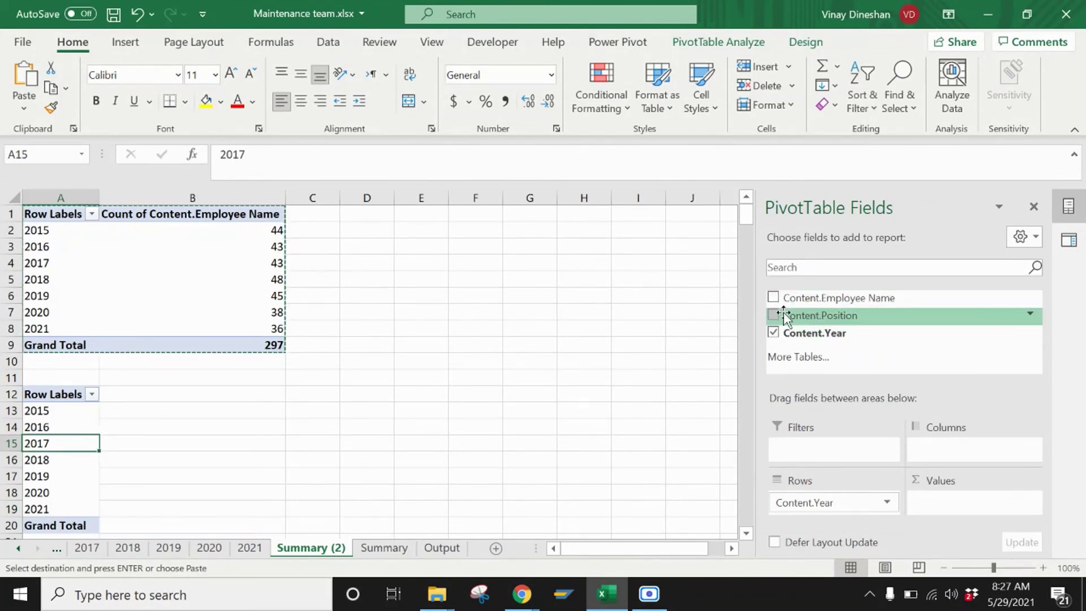
left_click(775, 314)
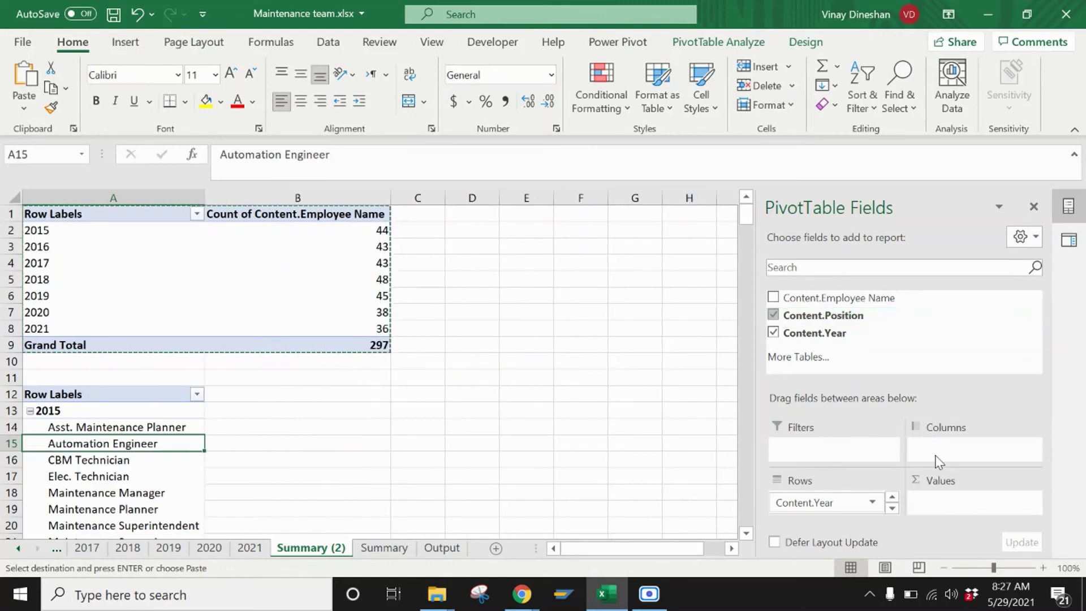
left_click(865, 502)
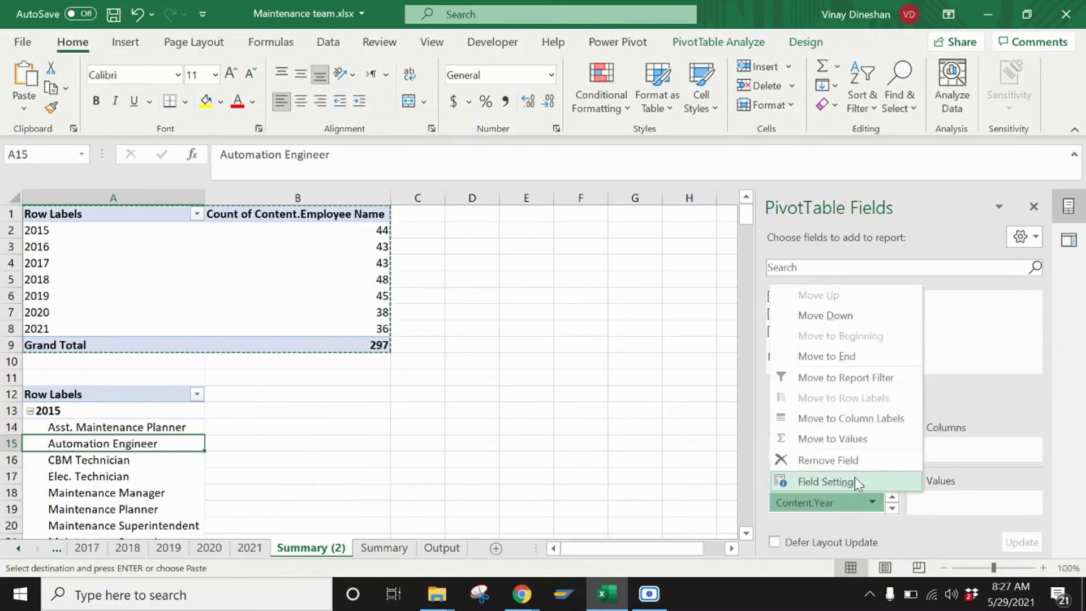
left_click_drag(823, 502, 956, 452)
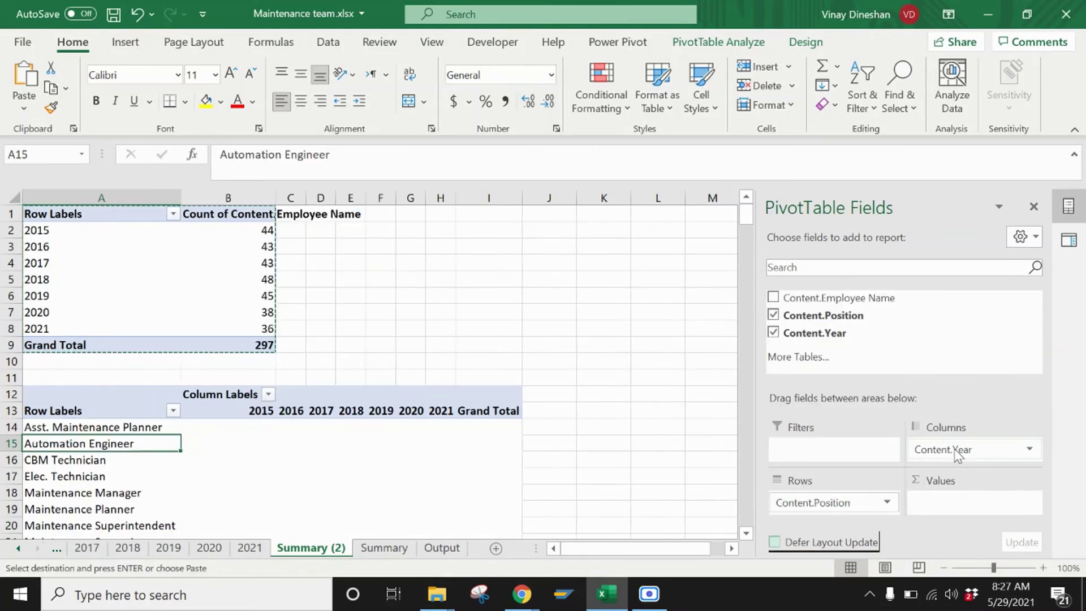
left_click(773, 297)
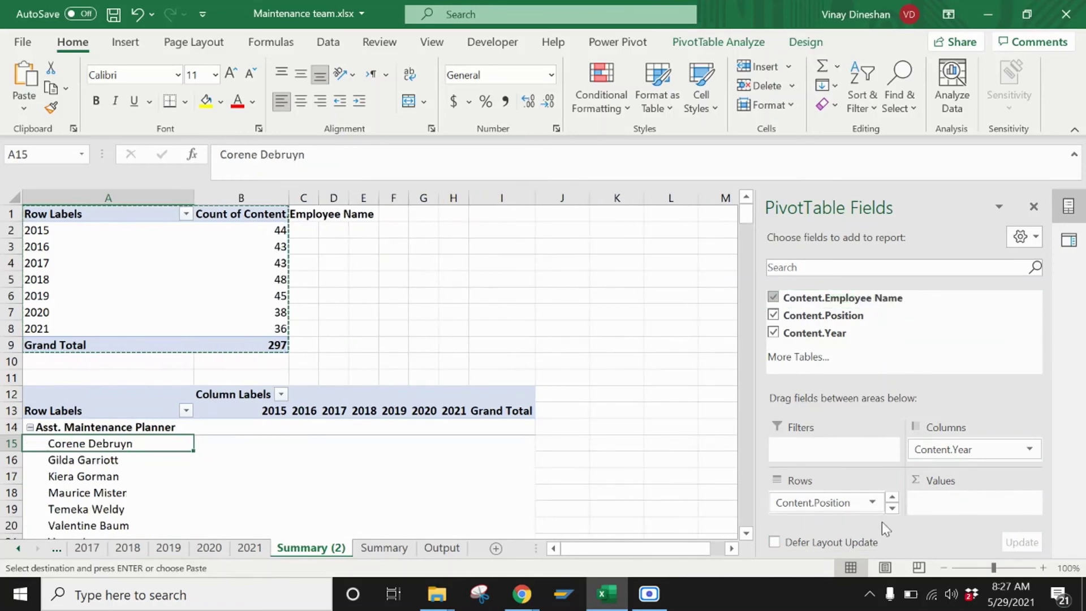
left_click(891, 507)
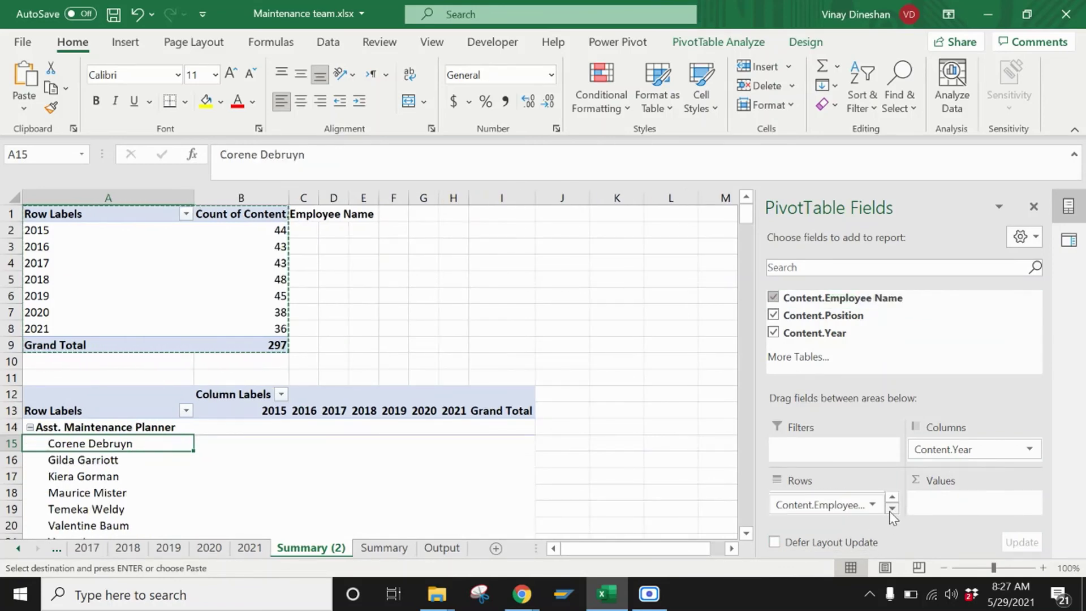
left_click_drag(860, 505, 972, 503)
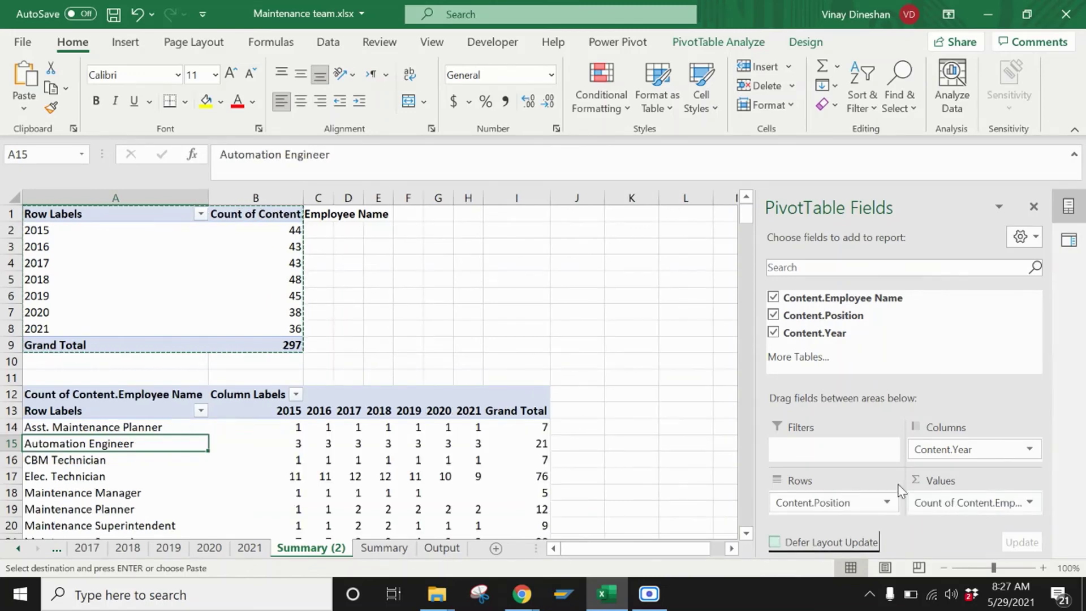
Step: Turn off grand totals for rows and columns in the headcount-by-year pivot table
left_click(220, 297)
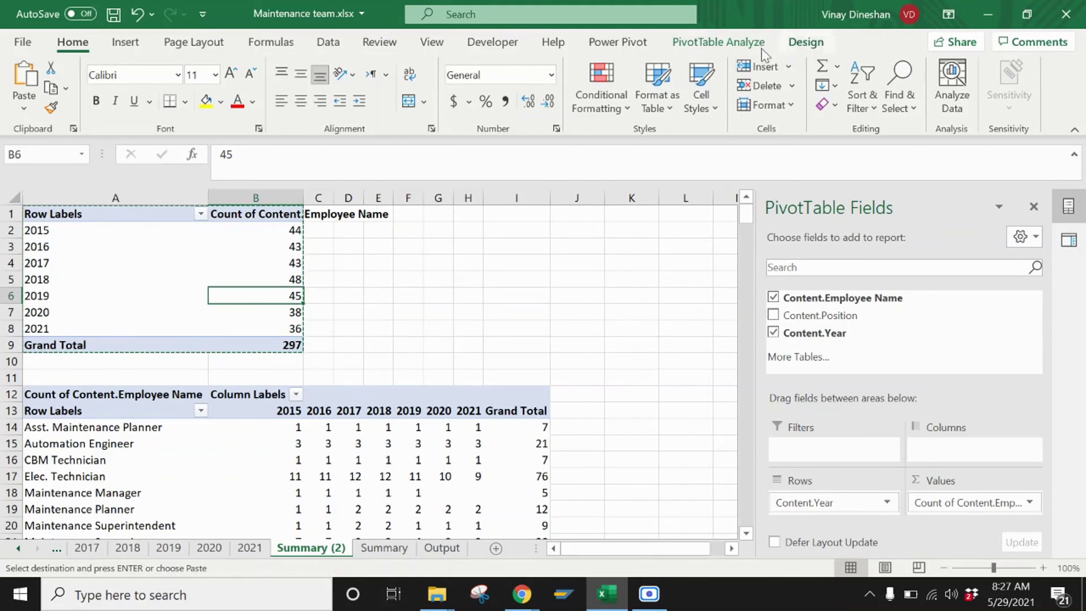
left_click(738, 45)
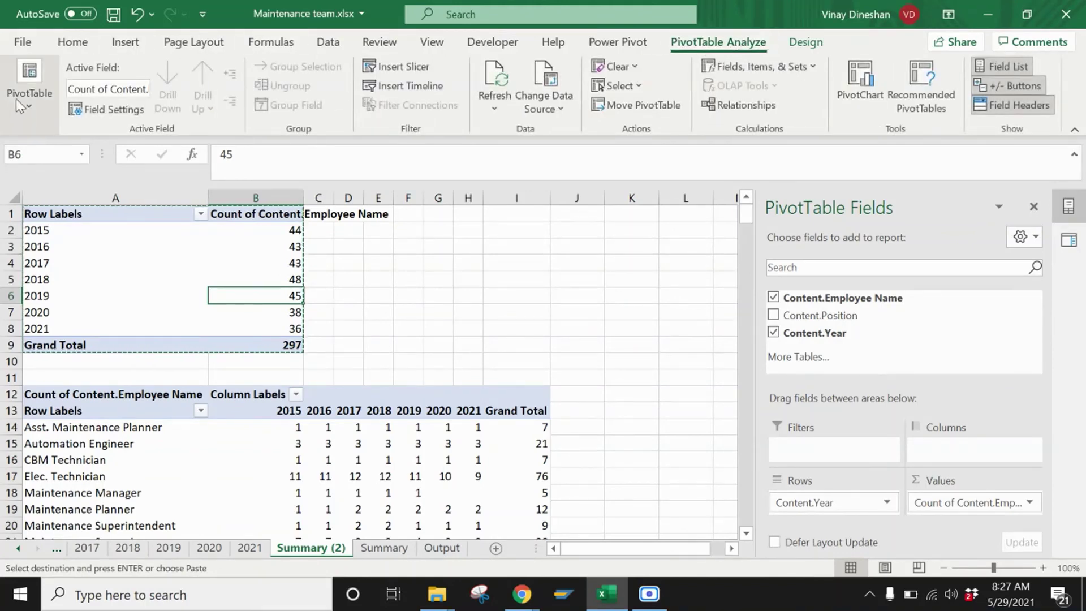
left_click(794, 46)
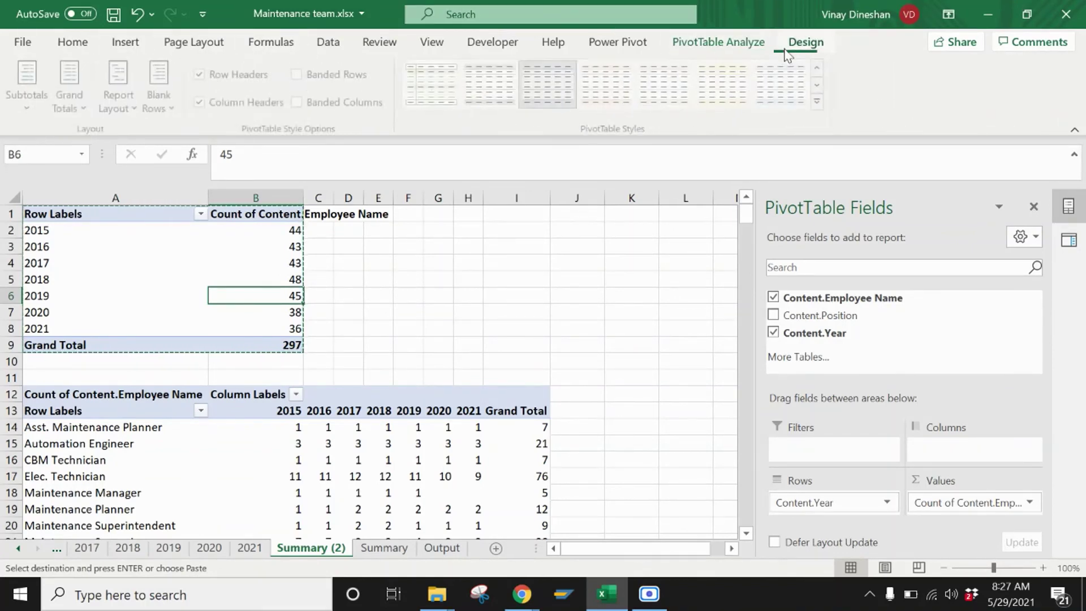
left_click(87, 107)
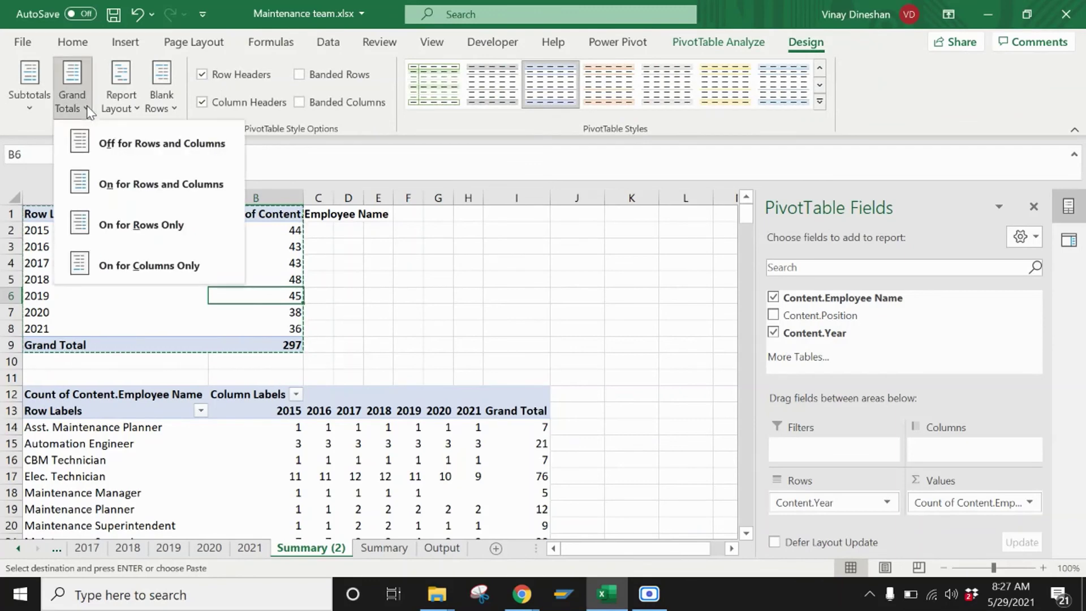
left_click(92, 142)
Step: Turn off grand totals for rows and columns in the position-by-year pivot table
left_click(199, 460)
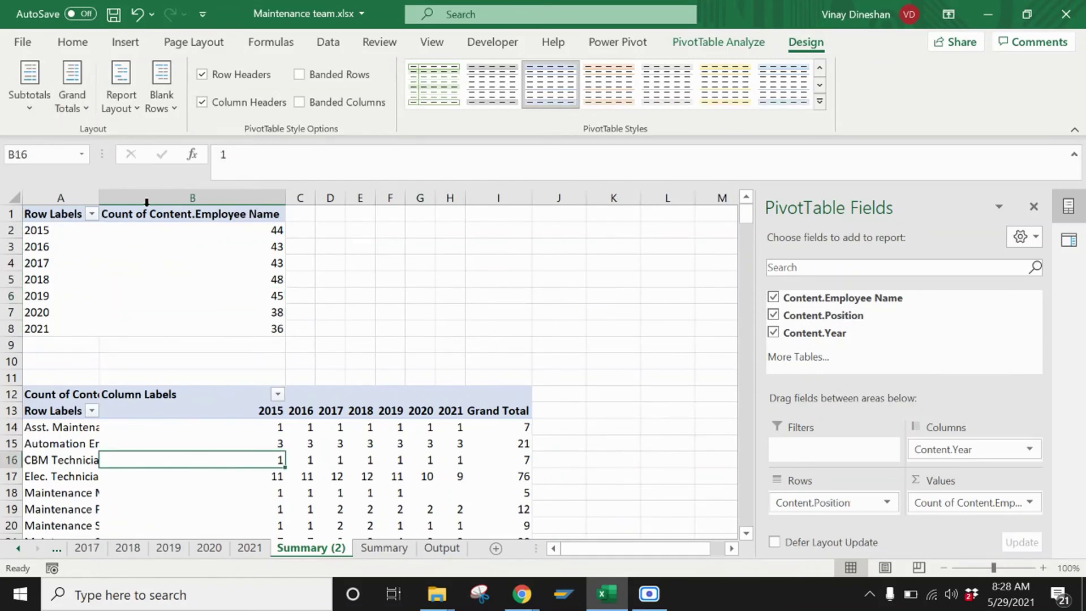
left_click(79, 110)
left_click(104, 154)
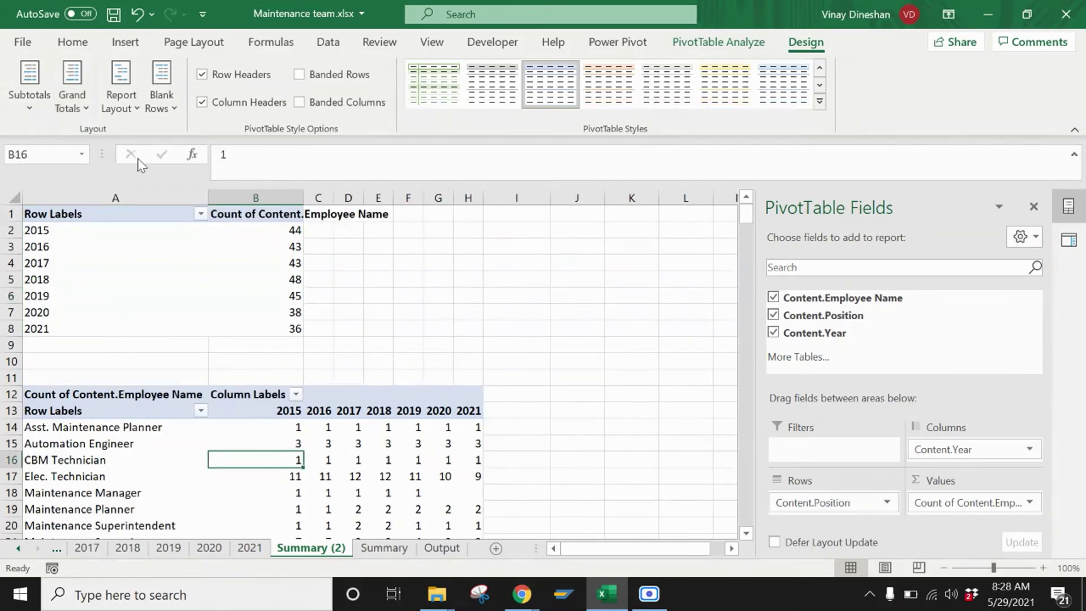
left_click(745, 534)
left_click(745, 533)
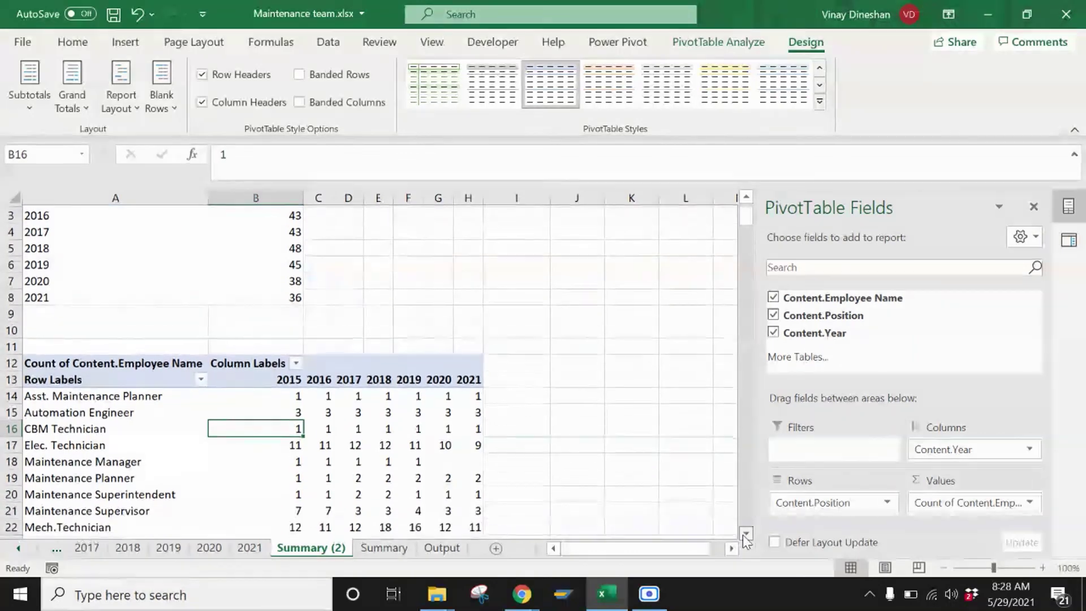
Step: Compare the two pivot tables on Summary (2) with the Output sheet, and check the Summary sheet
left_click(745, 534)
left_click(746, 533)
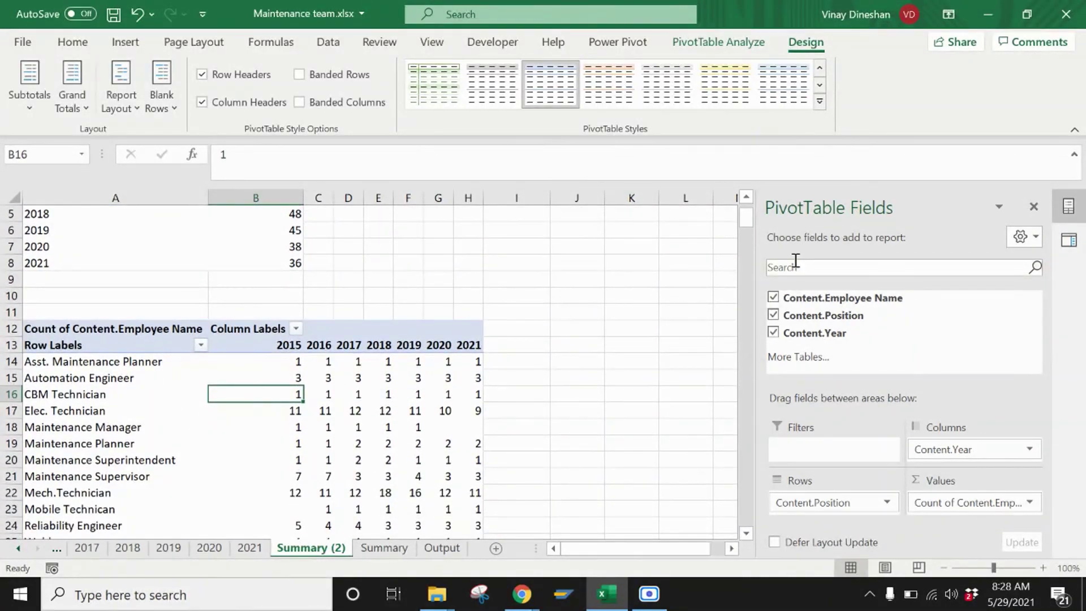
left_click(459, 557)
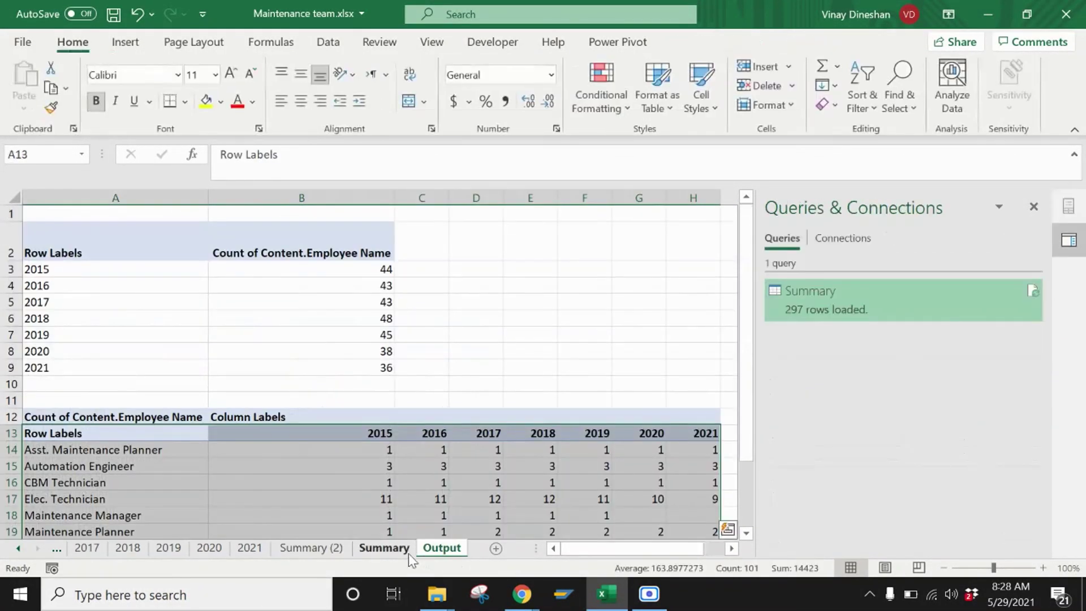
left_click(383, 548)
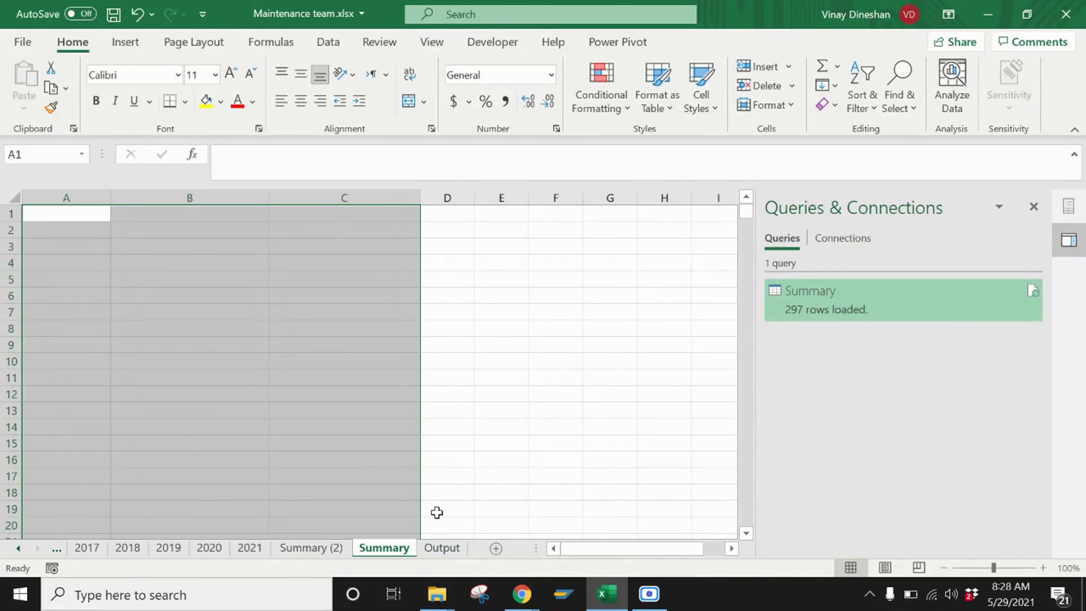
left_click(333, 547)
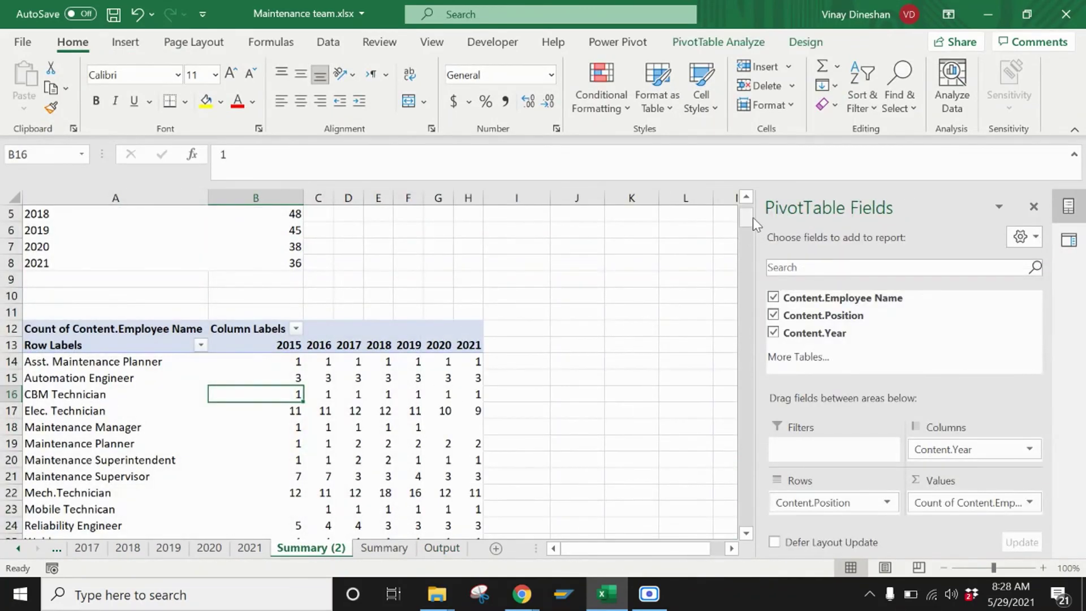
Step: Widen column B on the Summary (2) sheet to fit the full Count of Content.Employee Name header
left_click_drag(747, 217, 747, 189)
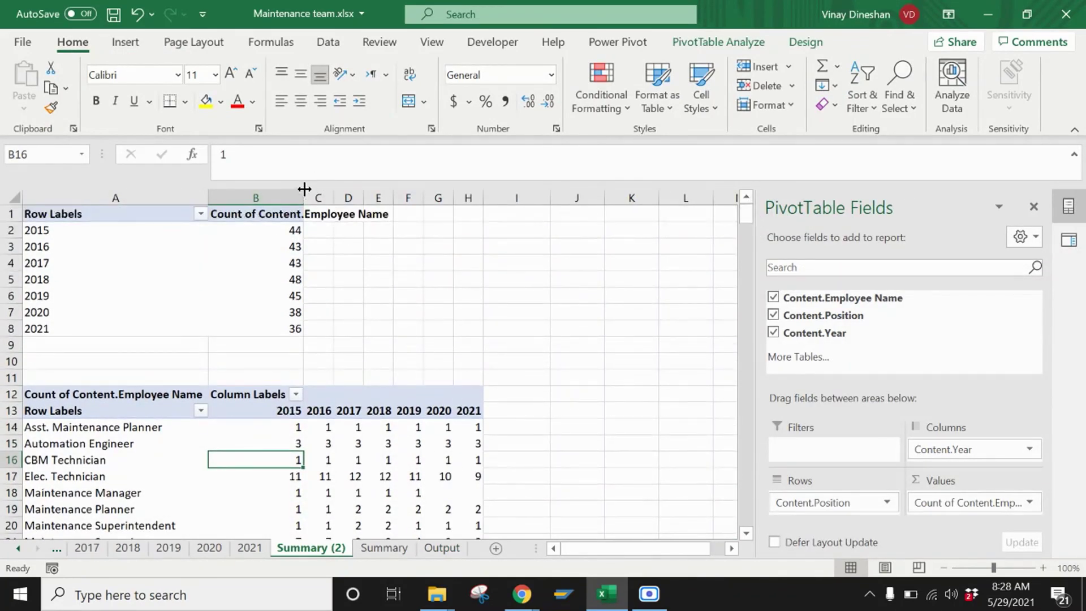
left_click_drag(303, 196, 398, 197)
Step: Select the yearly headcounts in B2:B8 and review the position-by-year pivot table down to its last row
left_click_drag(340, 226, 340, 329)
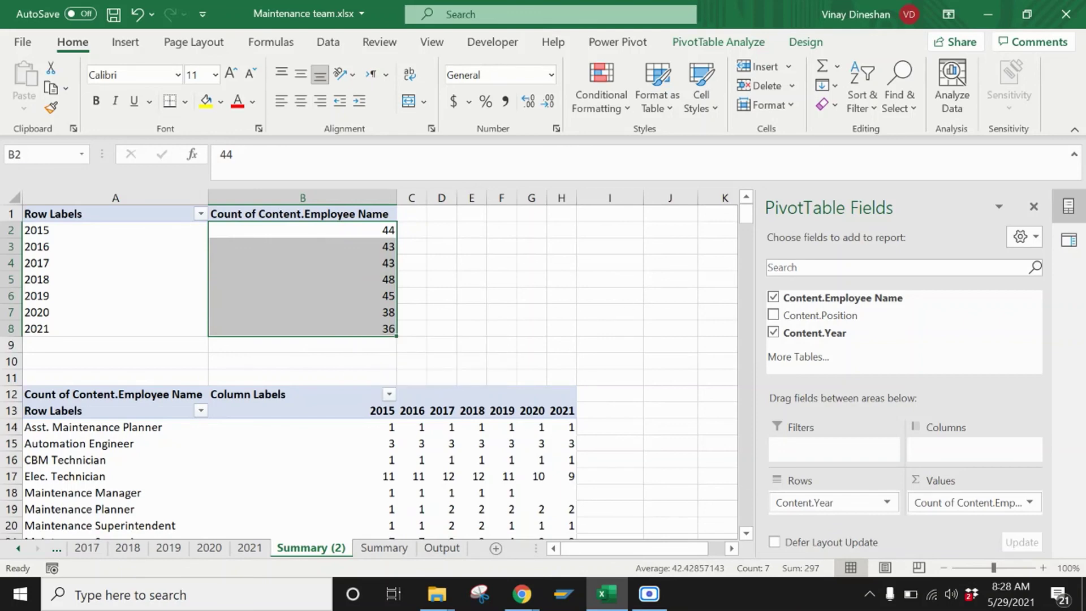
left_click(744, 533)
left_click(744, 533)
left_click(744, 533)
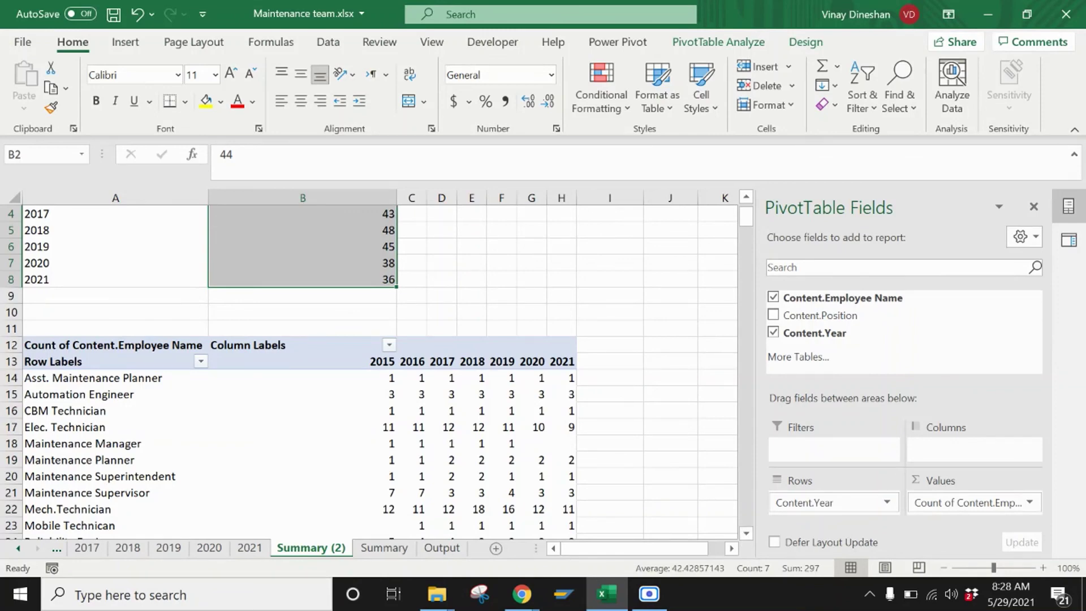
left_click(746, 534)
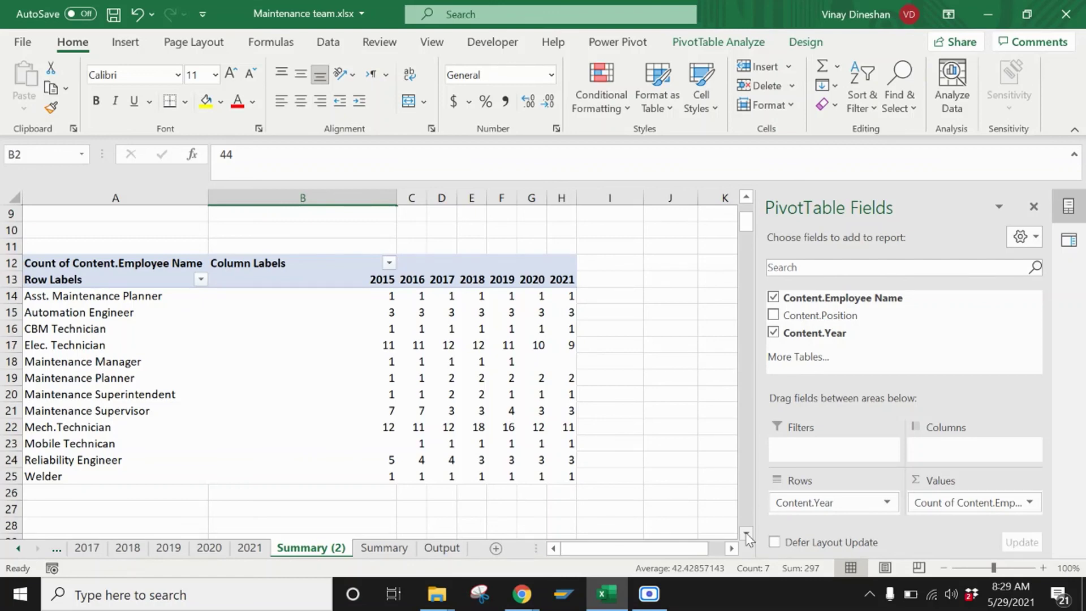
left_click(649, 593)
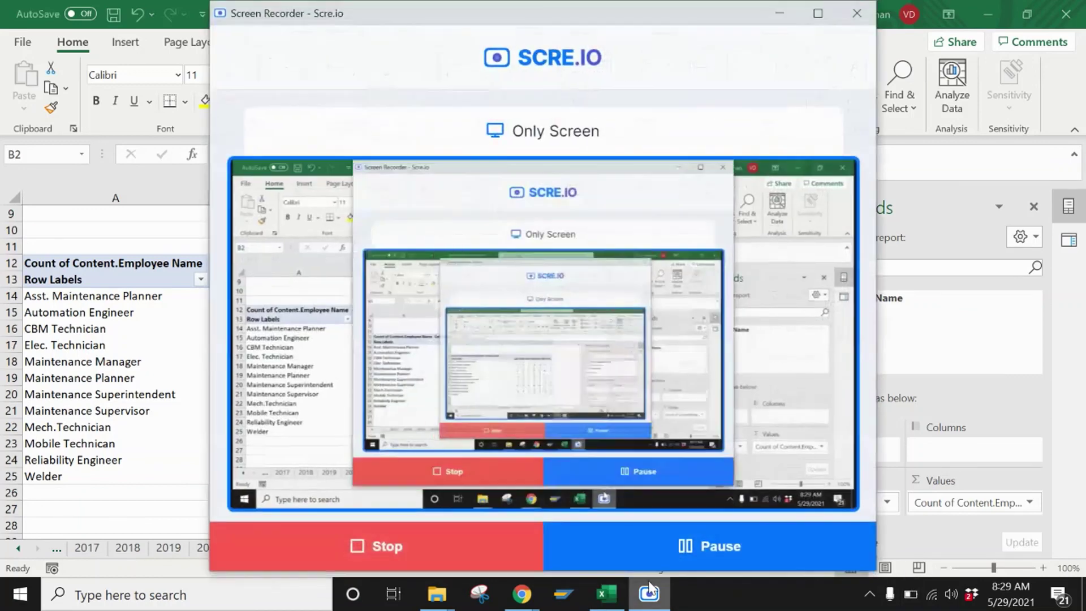